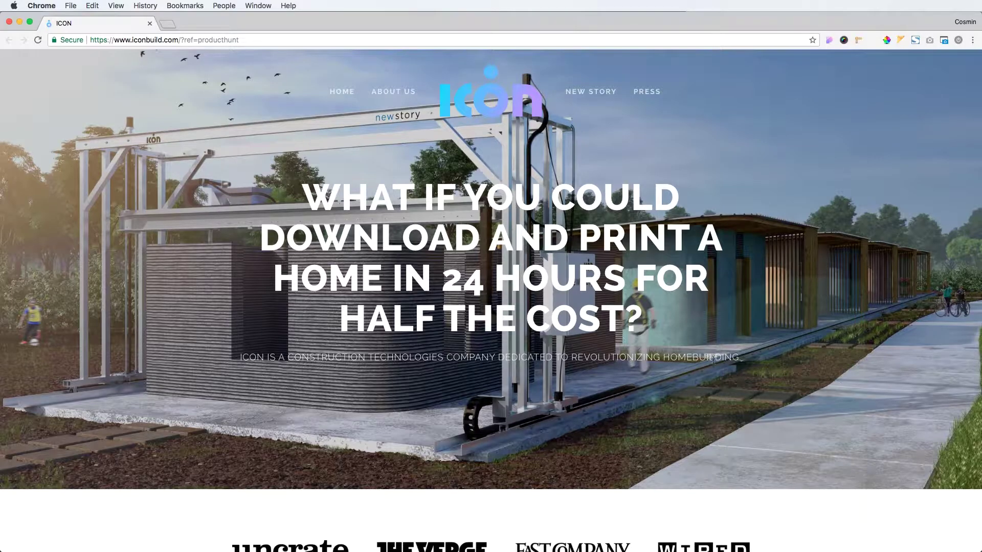
Switch to Photoshop and create a new white document of 1920 × 1080 pixels at 72 pixels/inch in RGB.
key(ctrl+Up)
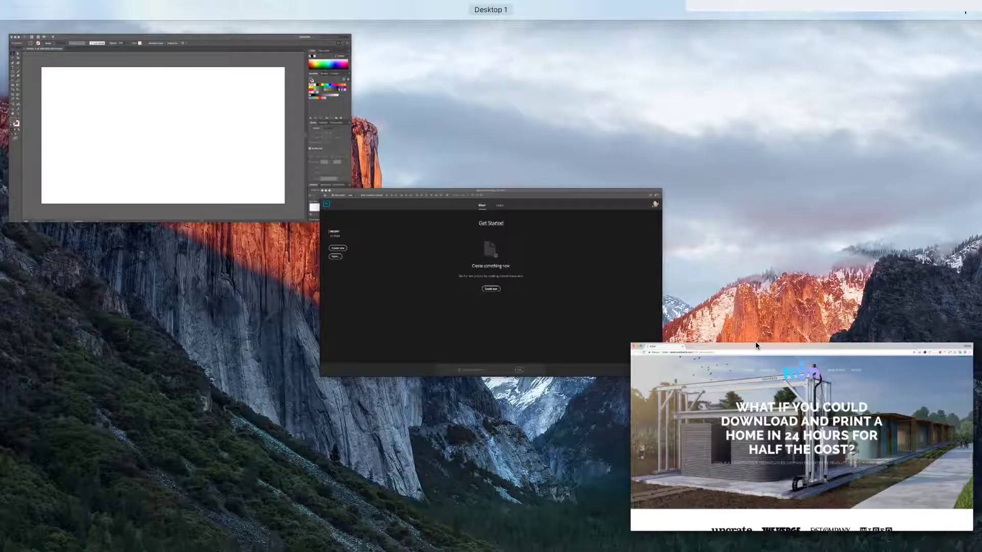
click(557, 267)
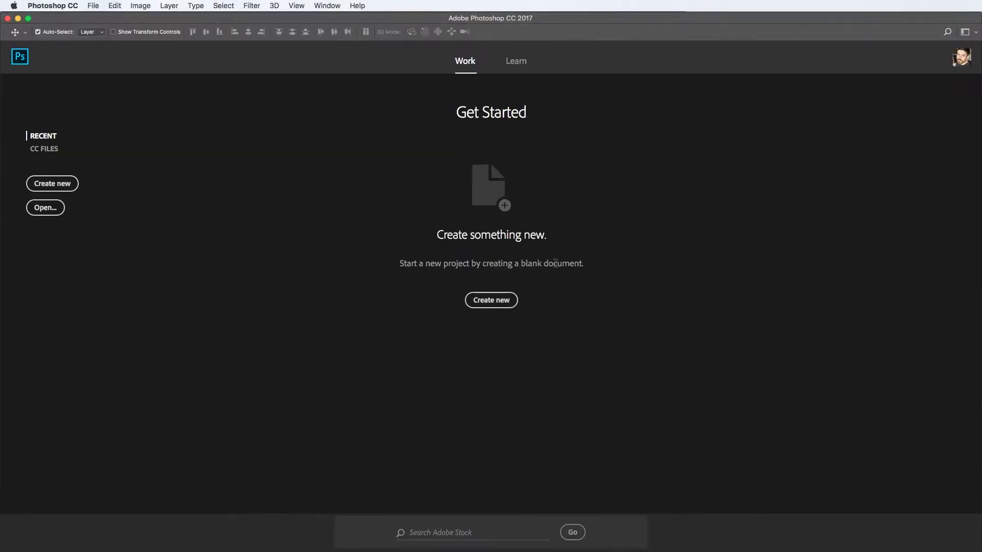
click(488, 301)
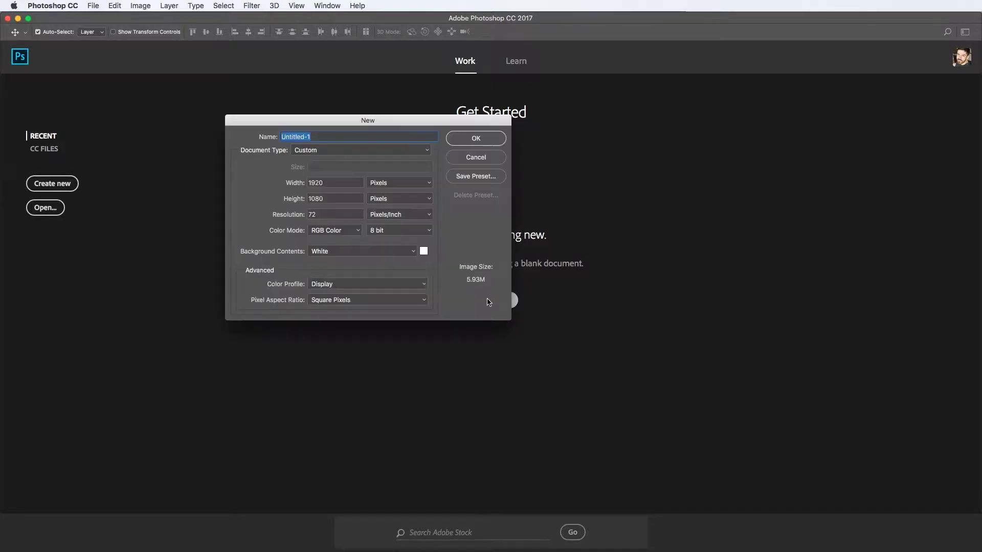
double_click(346, 200)
click(491, 140)
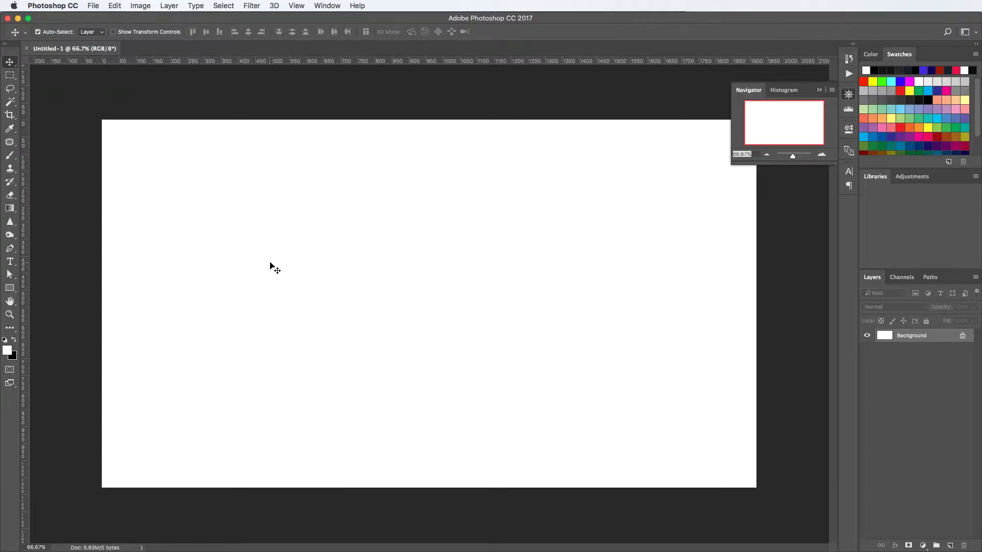
Create a white rectangle shape 1200 px wide and 900 px high with the Rectangle tool.
click(12, 290)
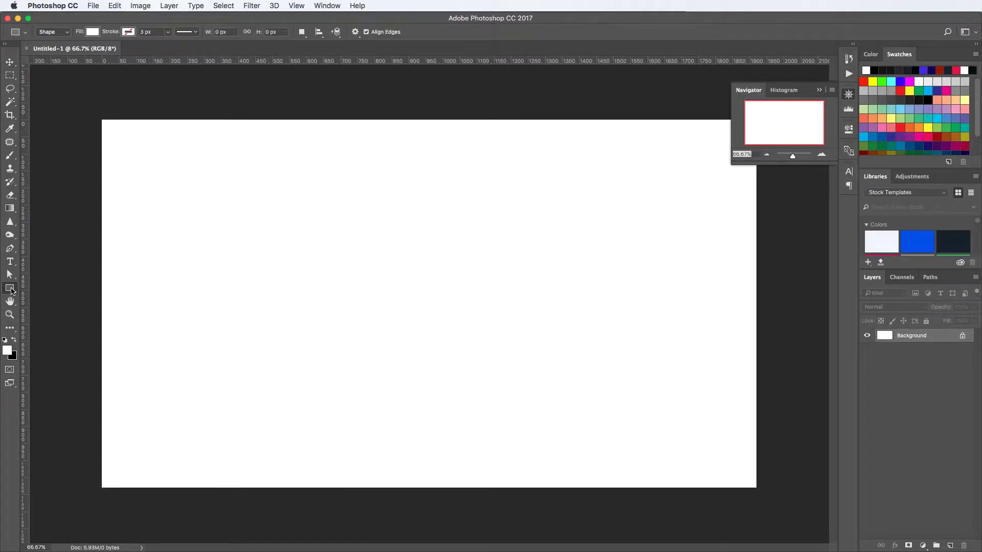
click(378, 190)
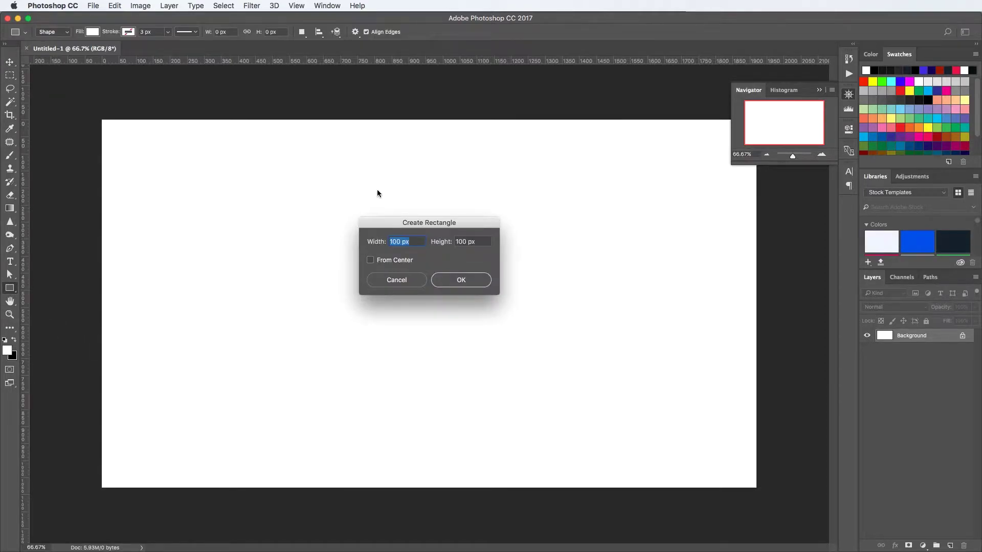
text(1200)
key(Tab)
text(90)
key(Return)
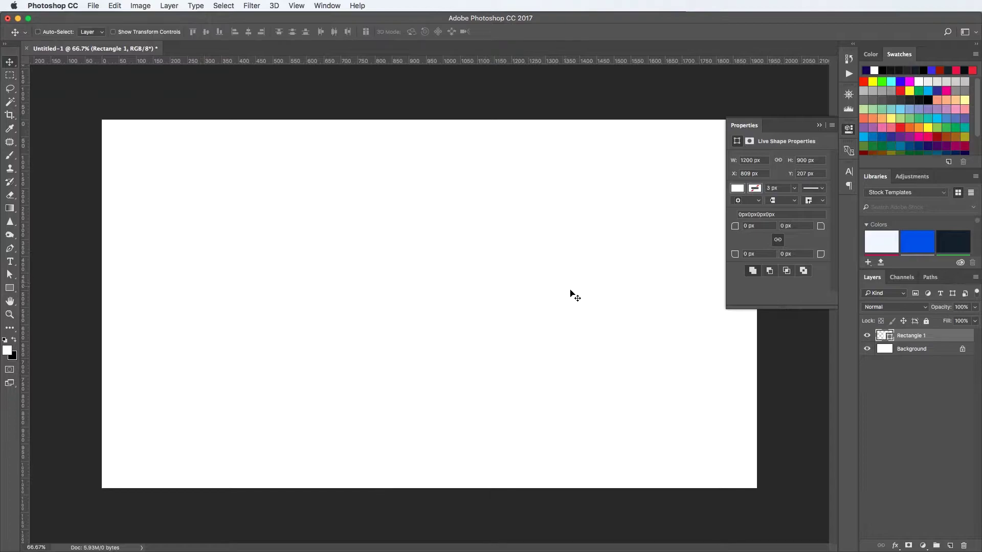
Center the rectangle on the canvas and fill the Background layer with black.
key(super+t)
drag(570, 292, 416, 251)
key(Return)
click(886, 351)
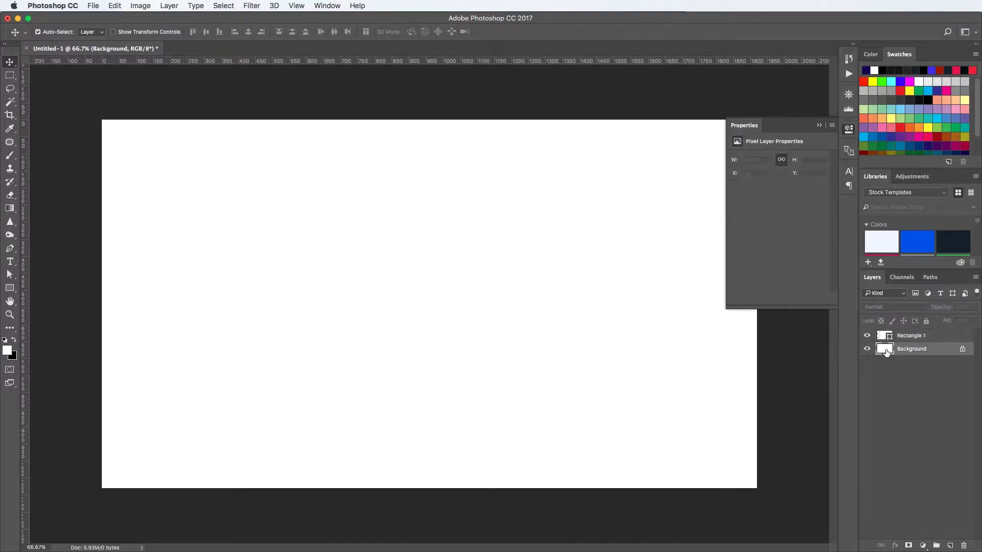
key(super+BackSpace)
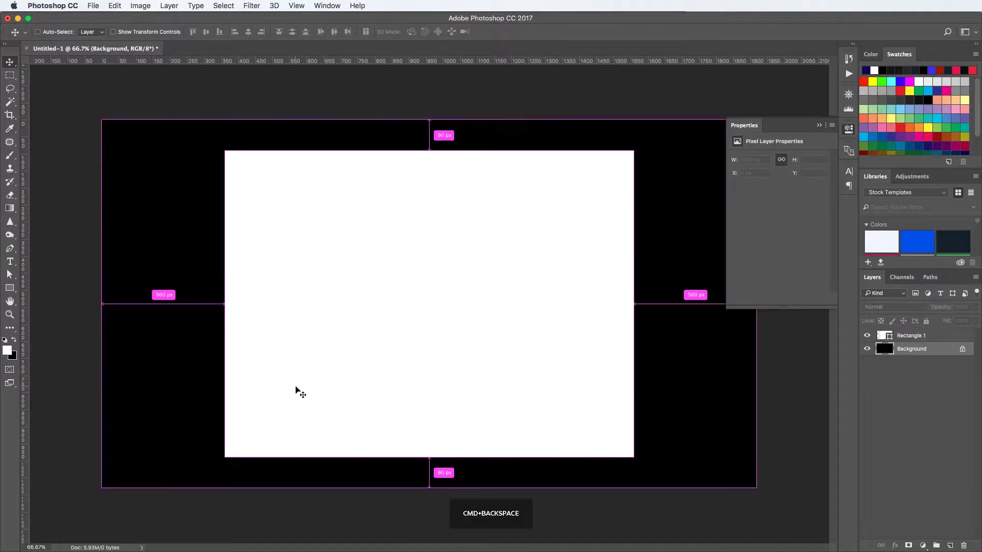
Extend the canvas equally above and below with the Crop tool to a height of about 1268 px.
key(c)
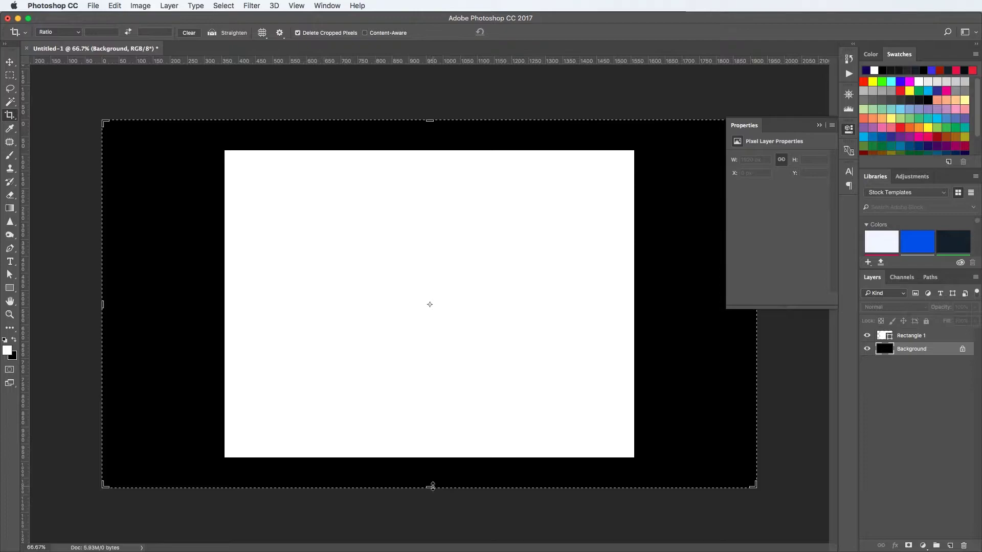
drag(433, 486, 433, 525)
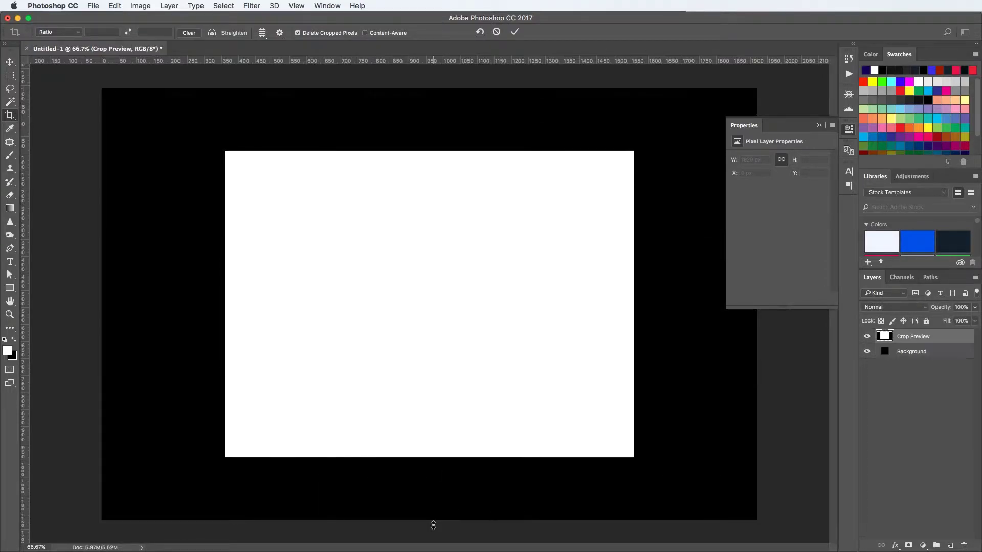
key(Return)
Reduce the white rectangle's height symmetrically about its center to about 746 px.
click(918, 336)
key(super+t)
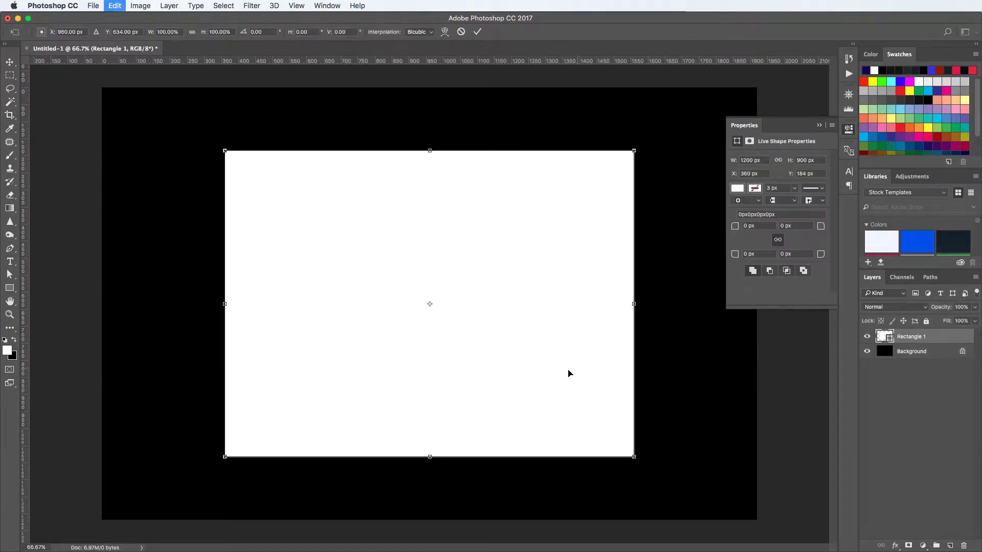
drag(429, 455, 432, 434)
key(Return)
Set the foreground color to dark navy 040e2c and fill the Background layer with it.
key(c)
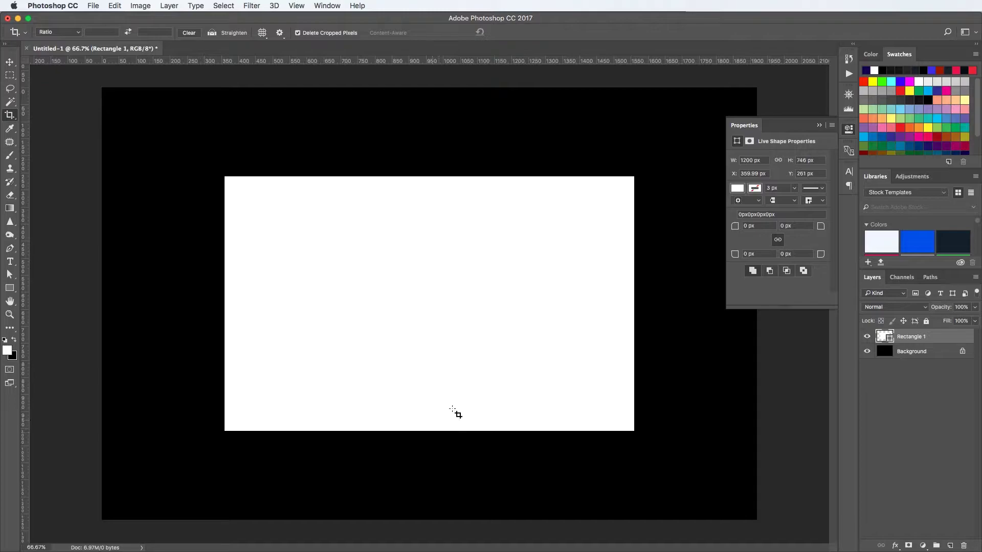
click(884, 353)
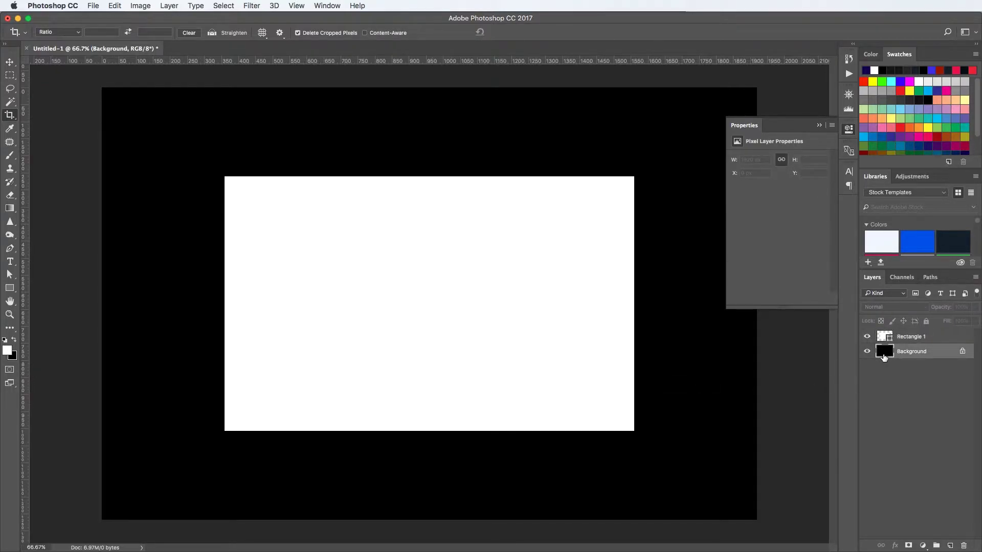
key(d)
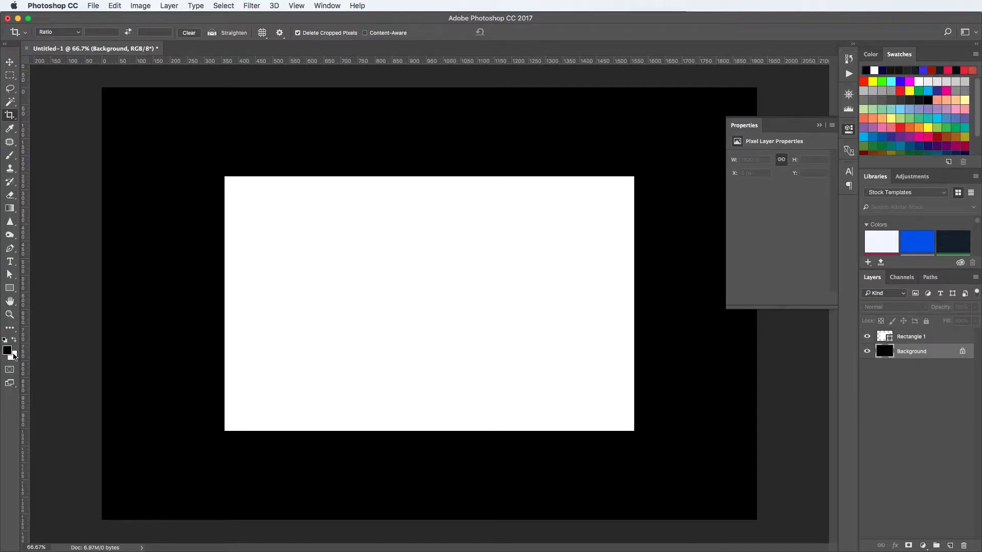
click(8, 351)
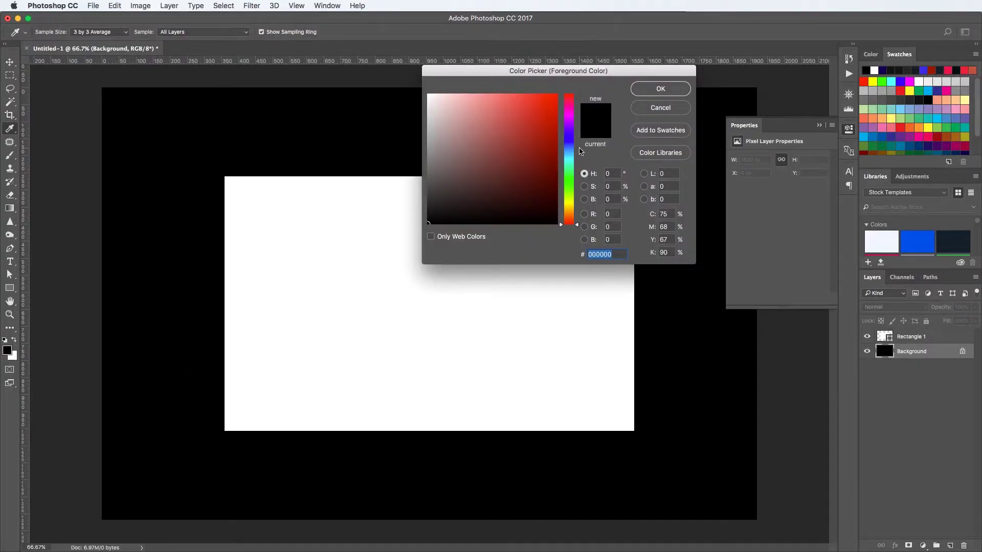
drag(572, 138, 573, 145)
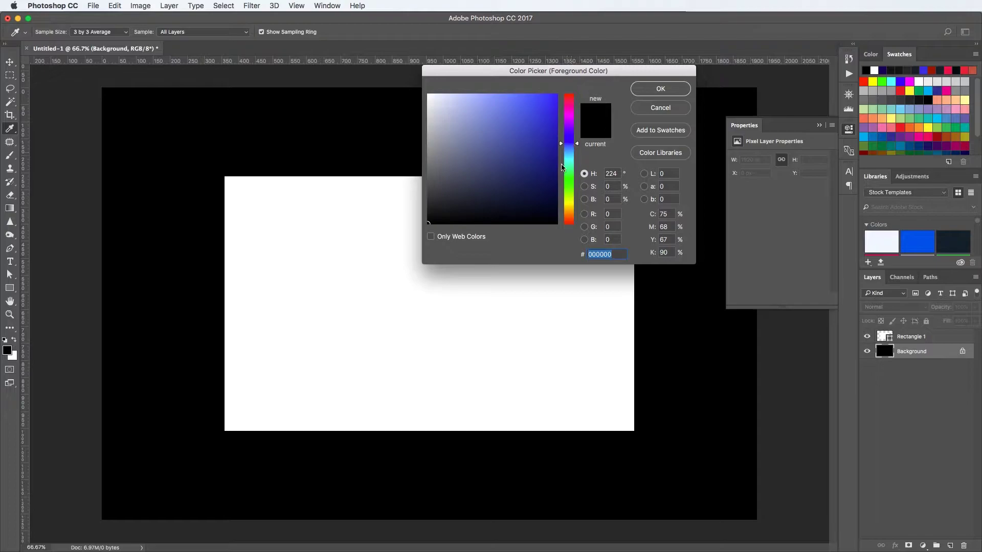
click(546, 201)
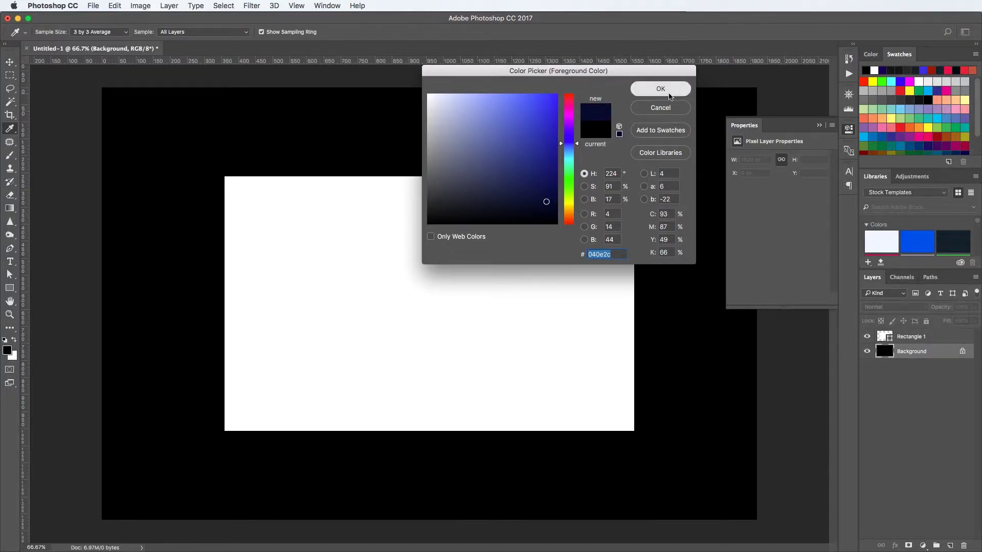
click(667, 95)
key(c)
key(super+BackSpace)
key(alt+BackSpace)
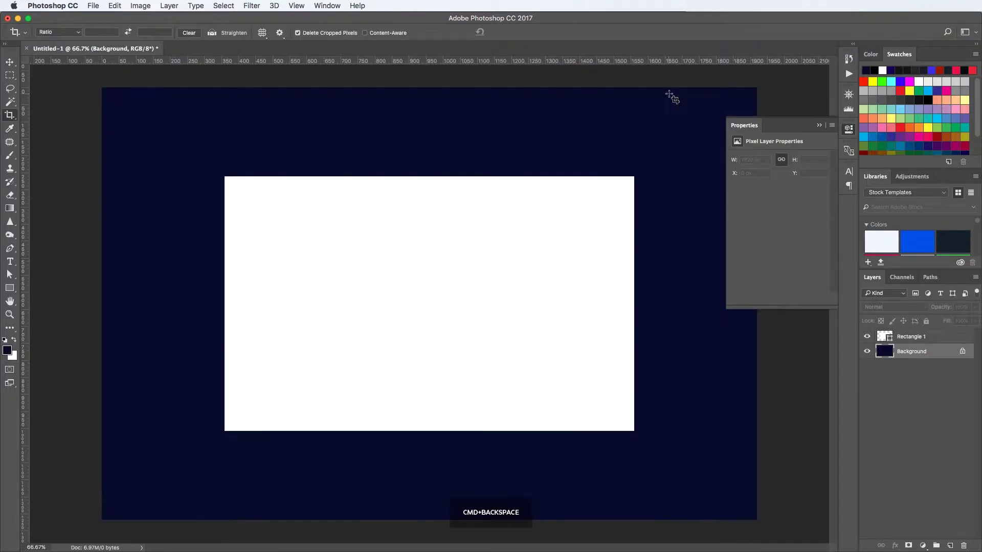
Copy the ICON logo image from the web page in Chrome and paste it into the Photoshop document.
key(v)
key(super)
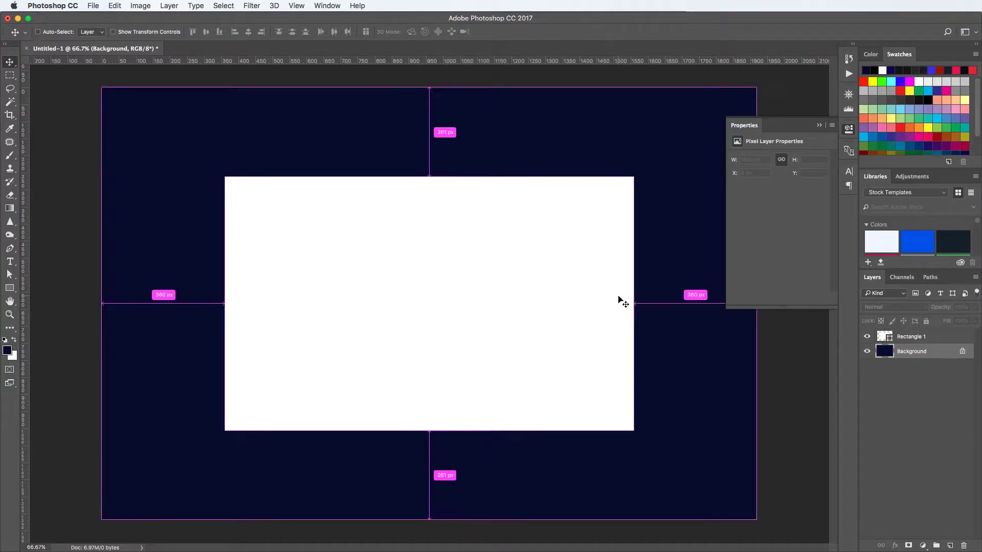
key(super+Tab)
right_click(507, 112)
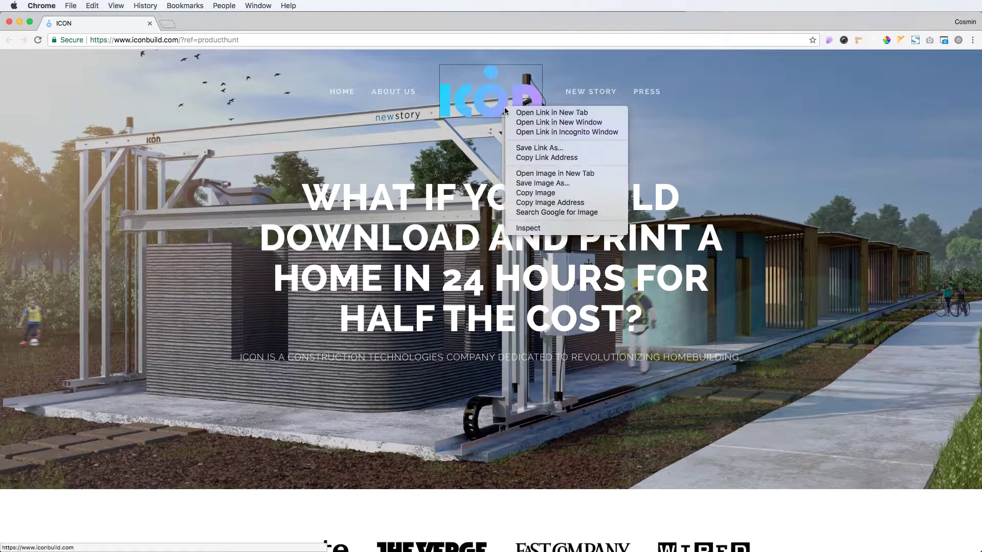
click(541, 193)
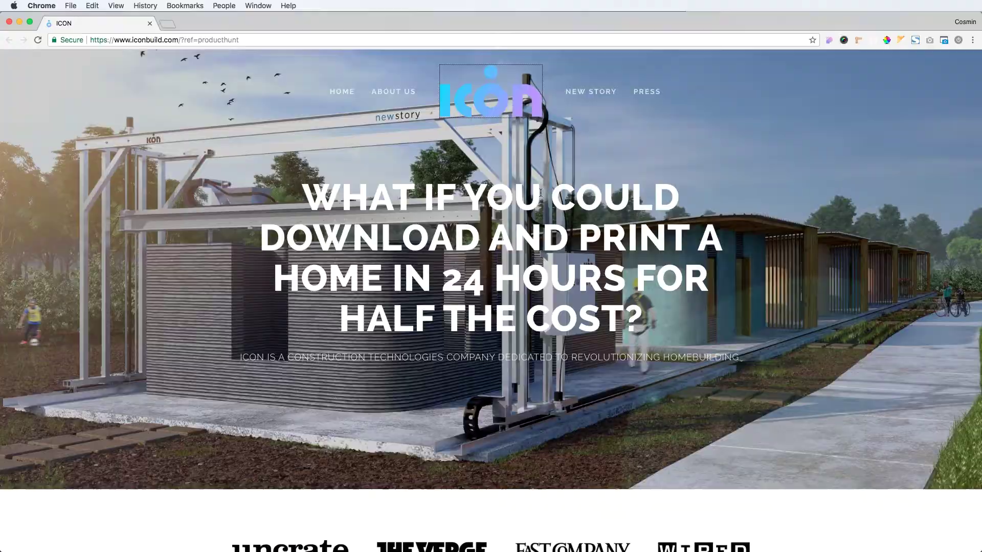
key(super+Tab)
key(super+v)
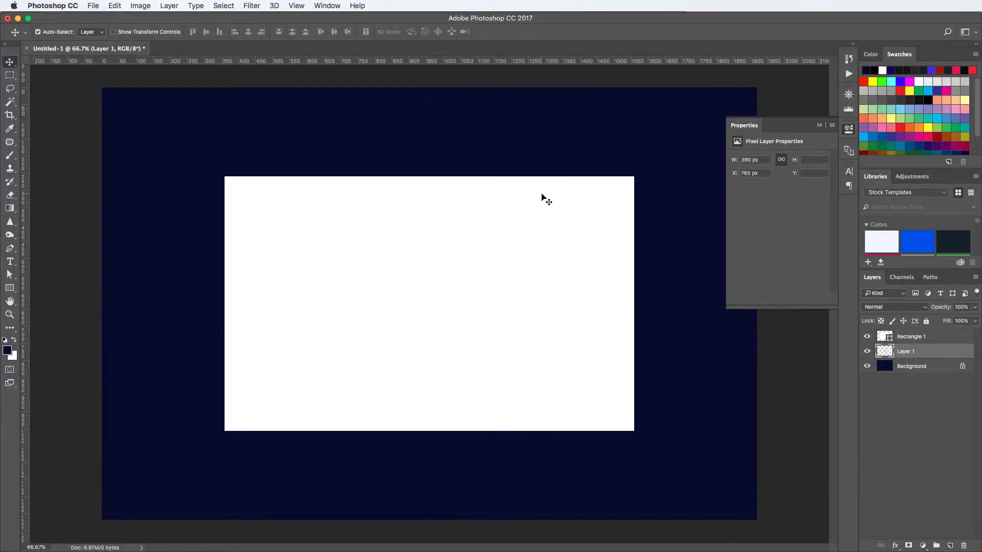
Move the pasted logo straight up so it sits just above the white rectangle.
key(super+p)
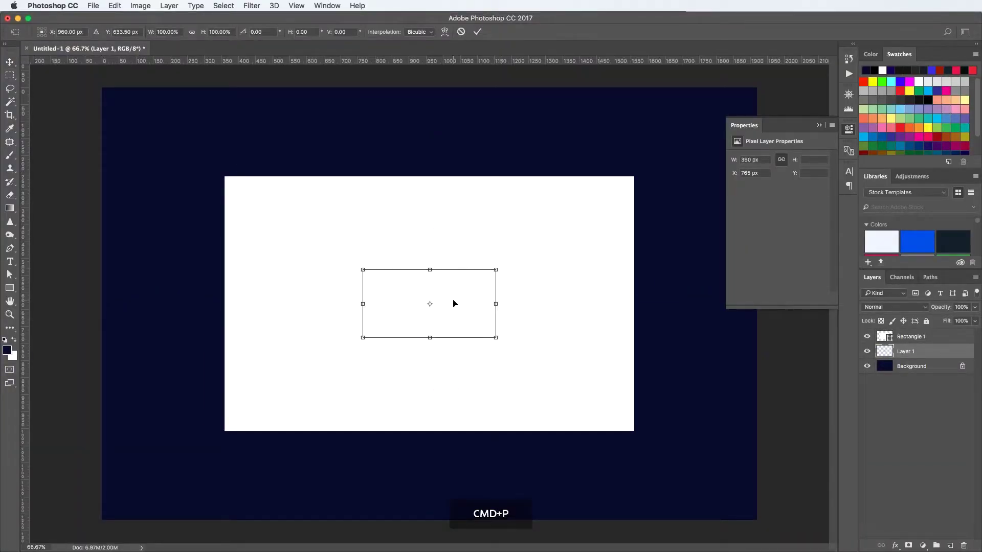
drag(453, 303, 449, 143)
key(Return)
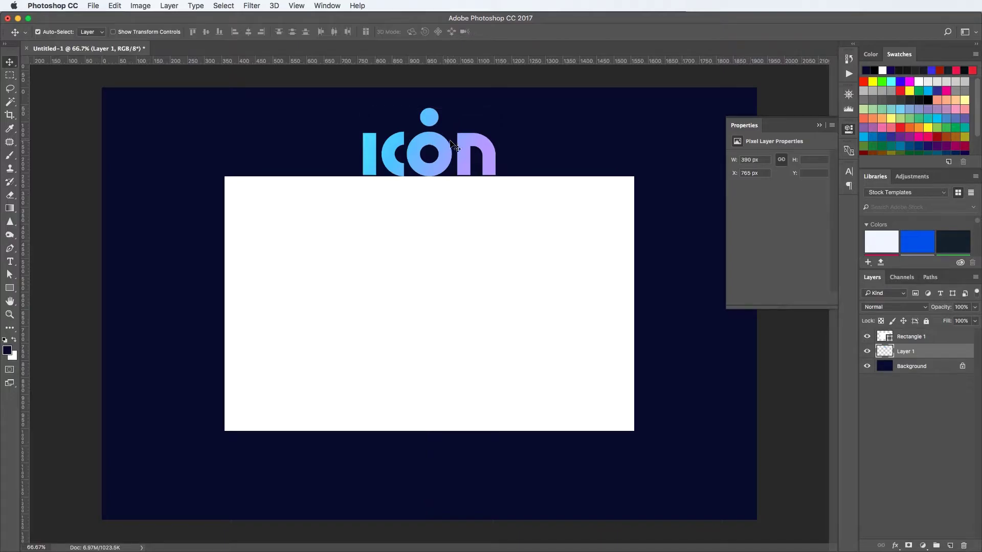
Apply a white Color Overlay at 100% opacity to the logo layer.
double_click(962, 359)
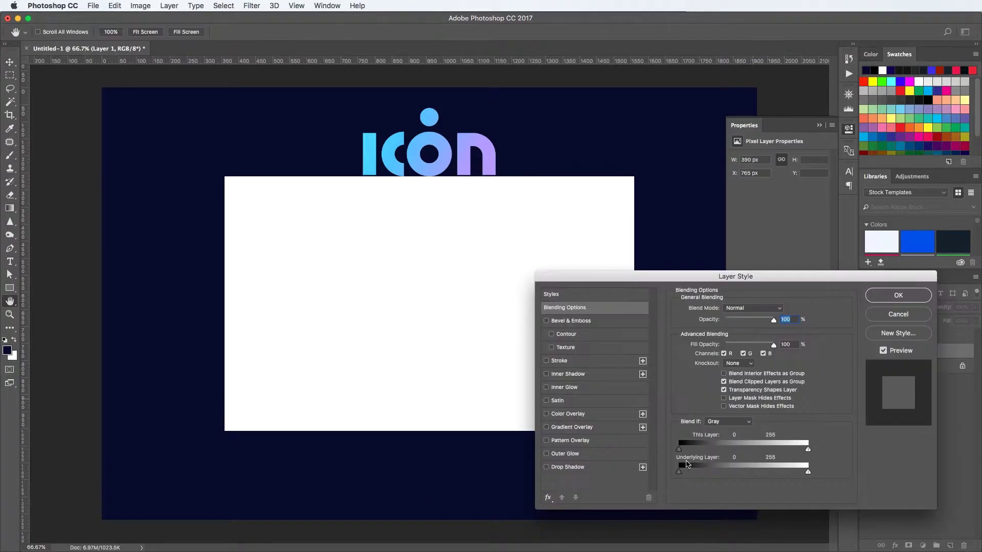
click(589, 415)
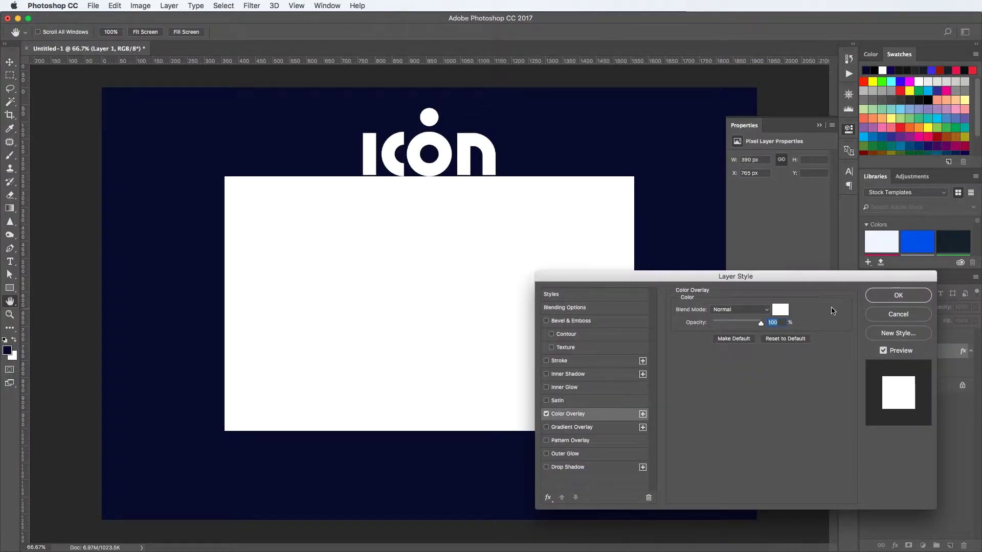
click(879, 295)
Scale the logo down to about 113 px wide, align it with the rectangle's left edge above it, and deselect the layer.
key(ctrl+t)
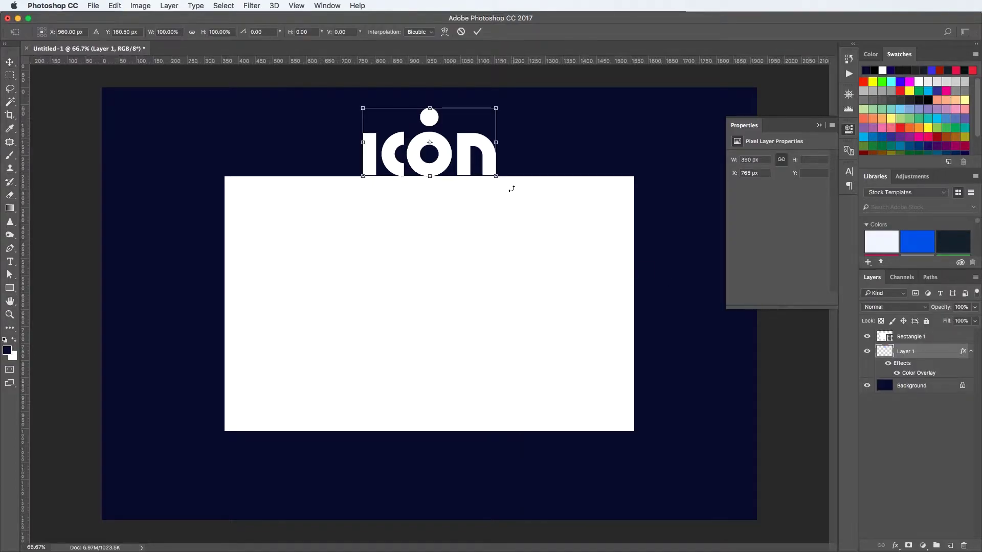
drag(497, 177, 256, 149)
key(Return)
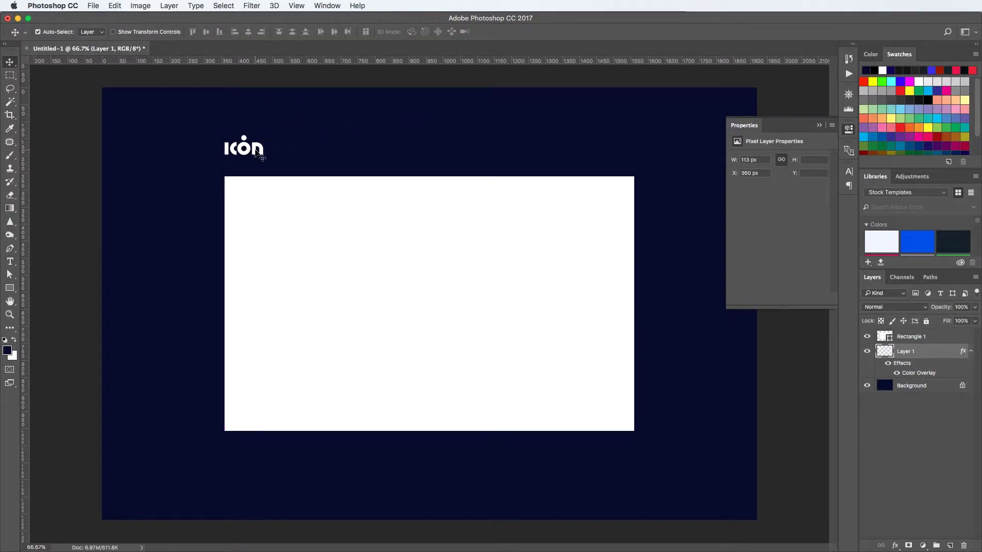
click(200, 356)
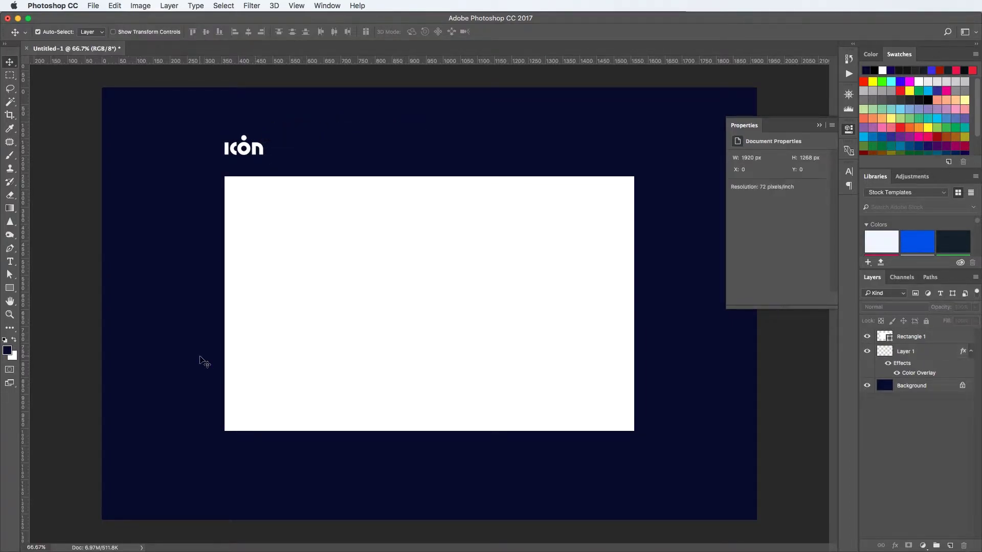
Copy the headline about printing a home in 24 hours from the ICON page in Chrome and return to Photoshop.
key(super+Tab)
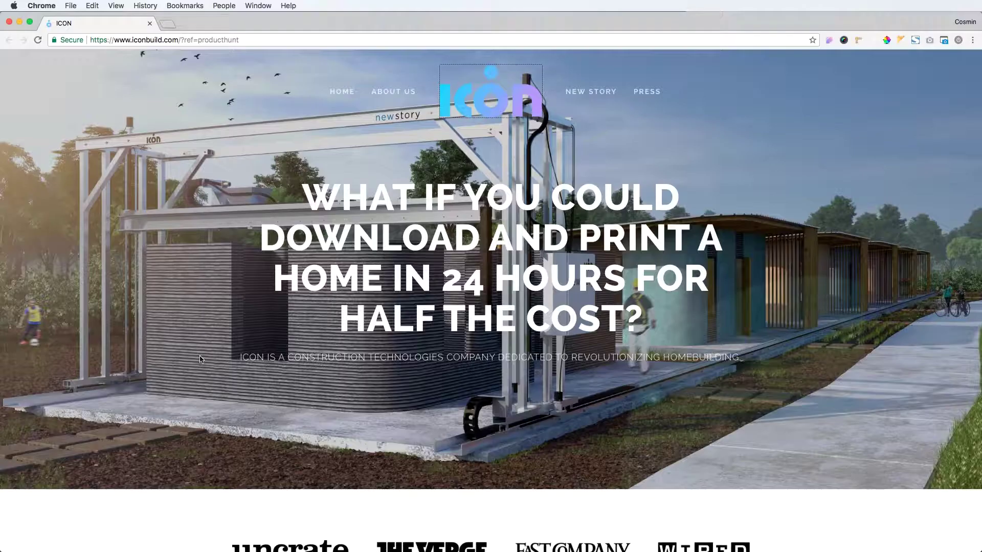
triple_click(319, 197)
right_click(319, 196)
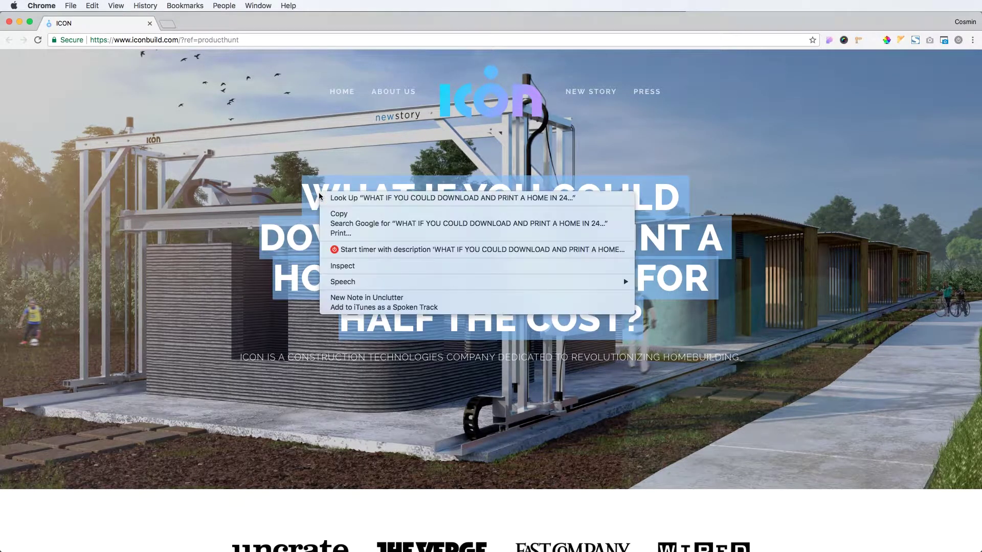
click(366, 211)
key(super+Tab)
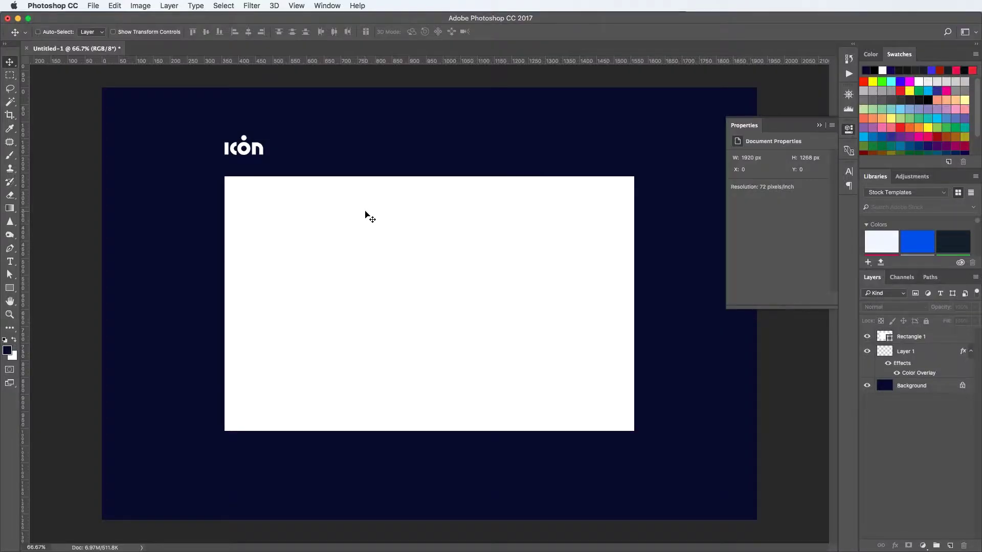
Paste the copied headline as text in the navy sampled from the background and place it in the upper part of the white rectangle.
key(t)
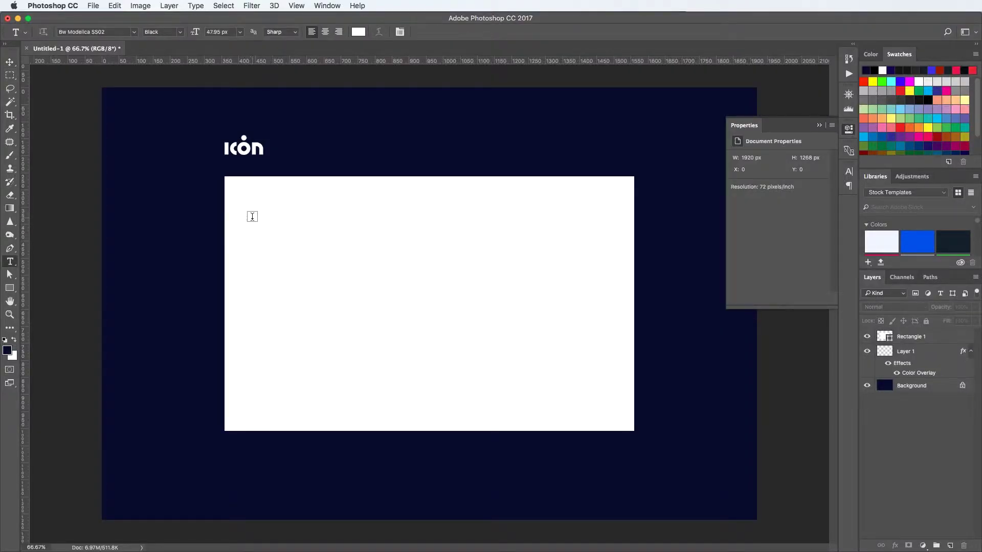
click(358, 32)
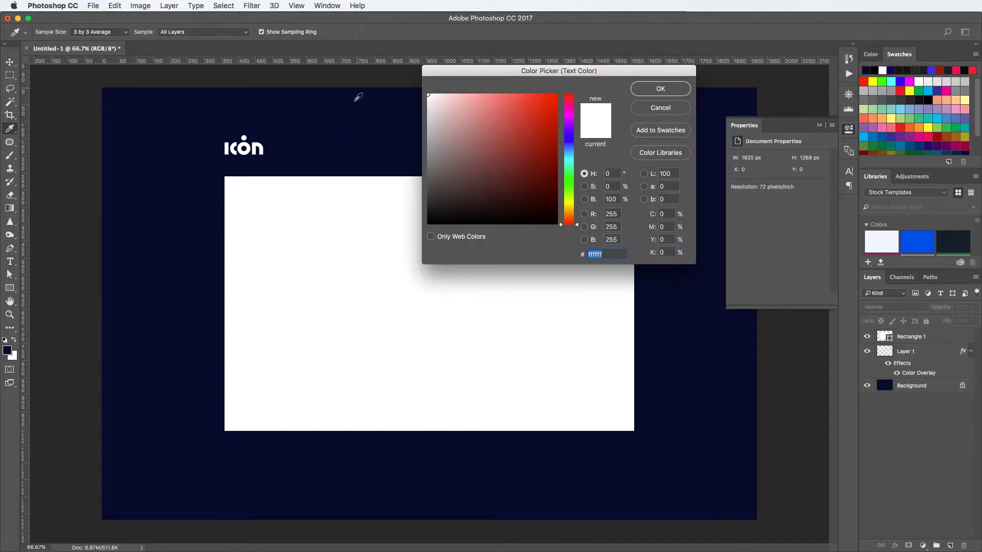
click(350, 126)
click(643, 89)
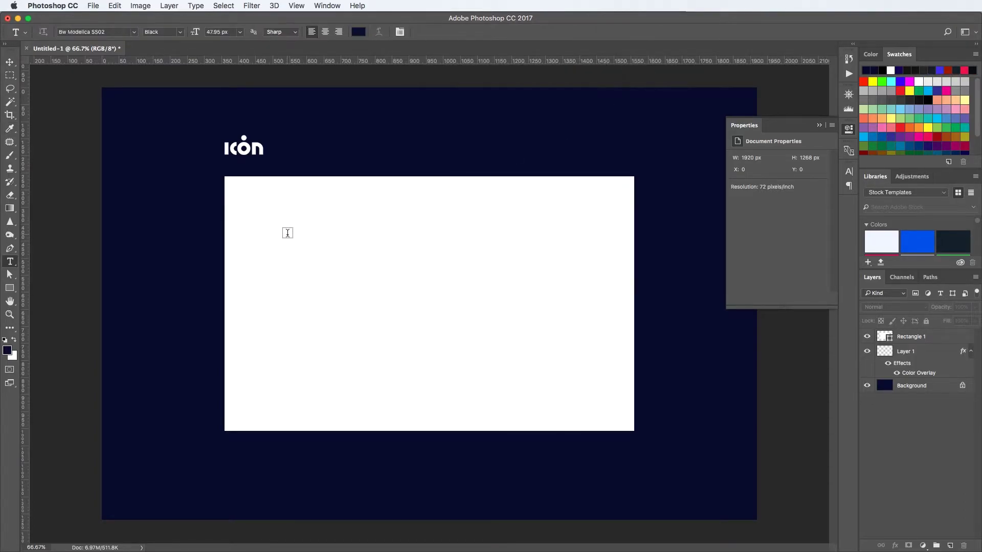
click(334, 122)
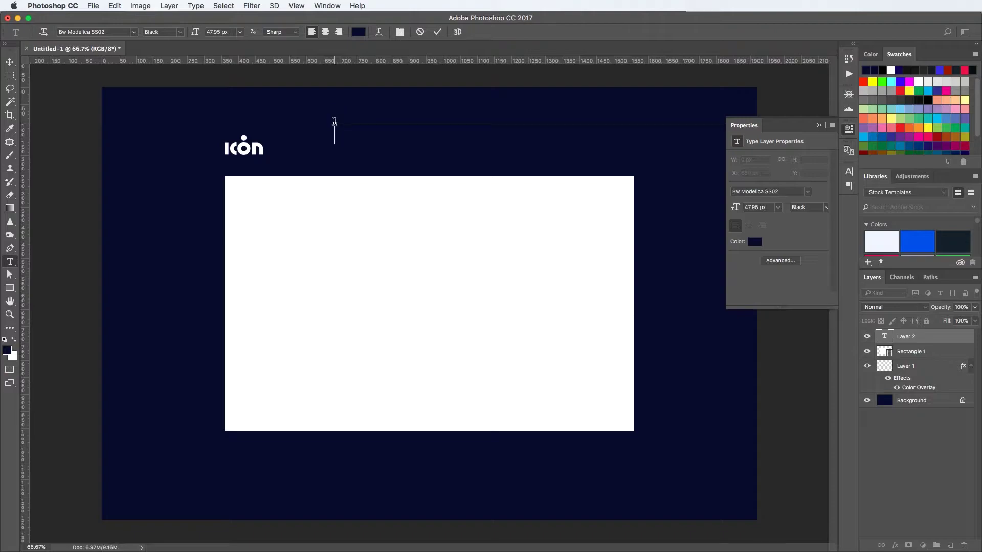
key(ctrl+v)
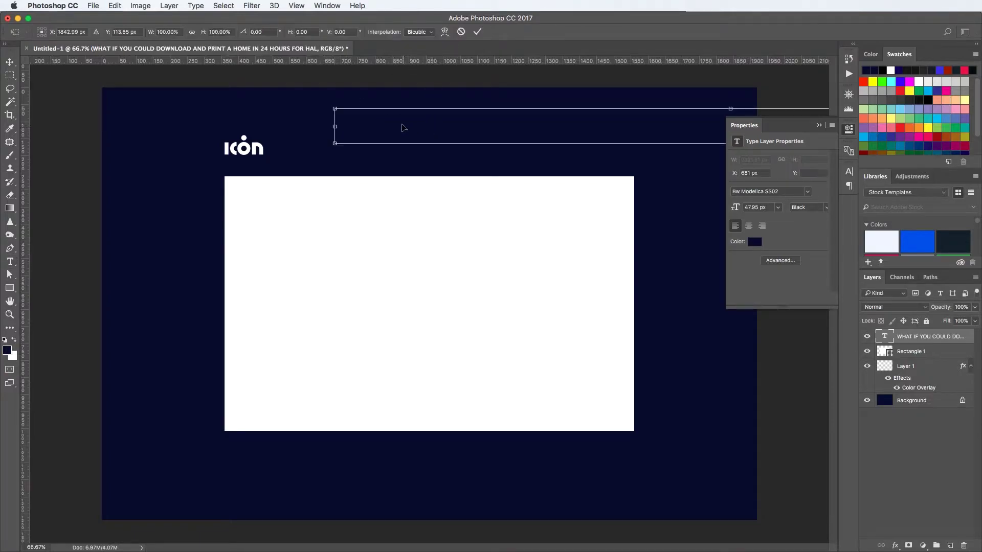
drag(400, 127, 287, 234)
click(478, 32)
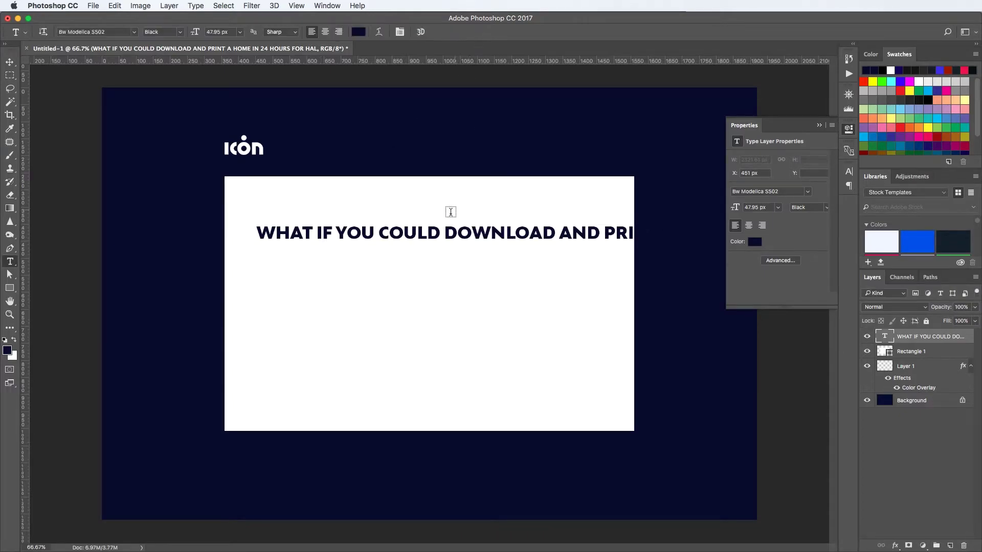
Break the headline into three lines, starting new lines at "DOWNLOAD" and "IN 24 HOURS".
click(445, 236)
key(Return)
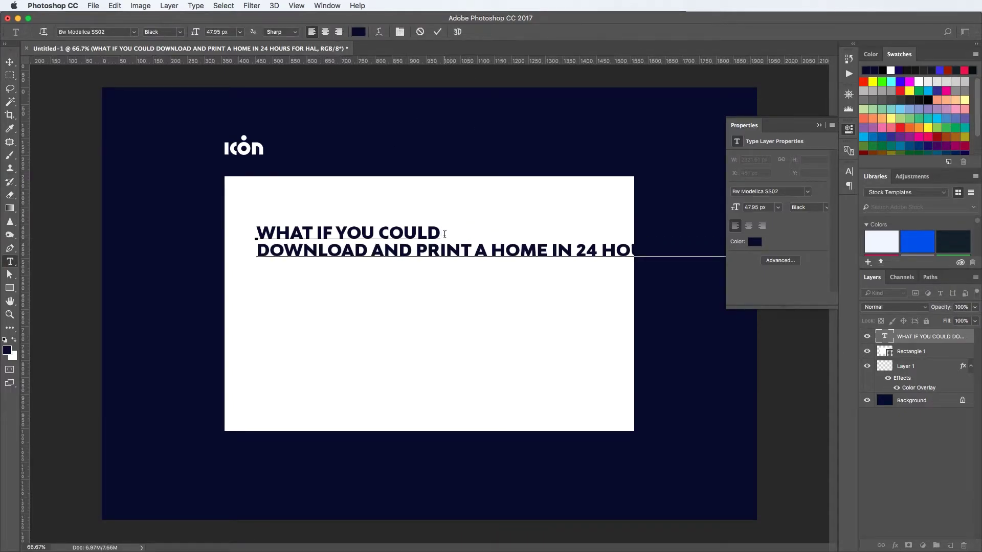
click(550, 250)
key(BackSpace)
key(Return)
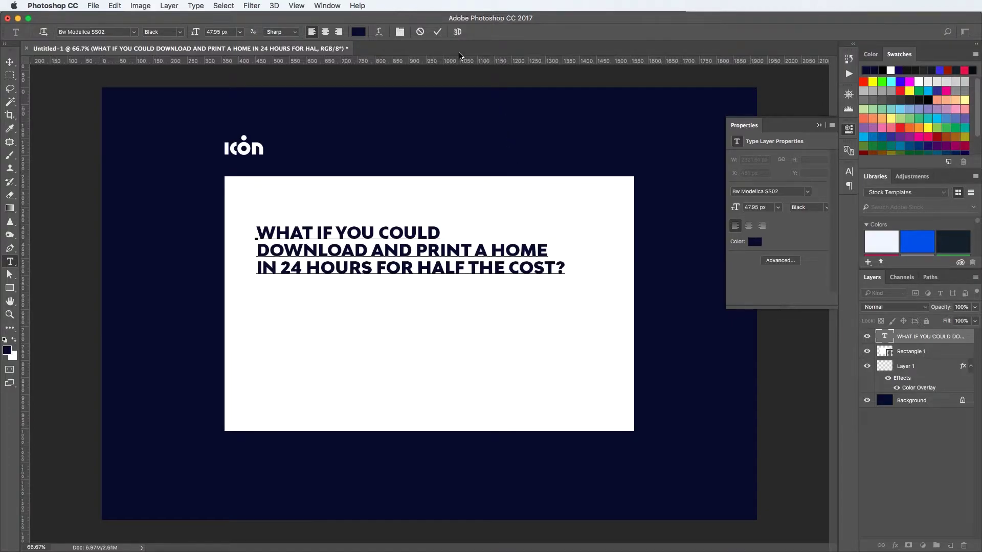
click(437, 32)
Scale the headline proportionally down to about 81%, keeping its upper-left corner in place.
key(super+t)
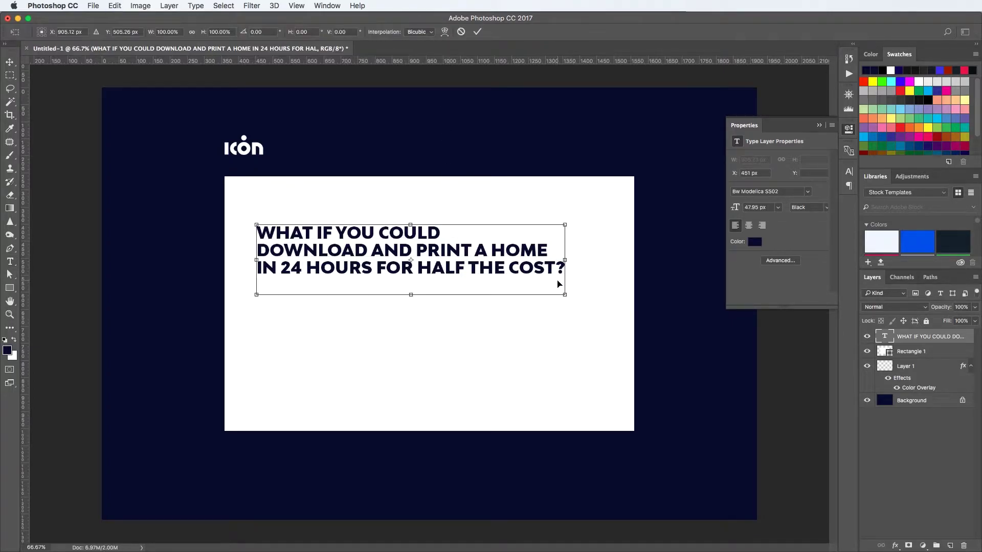
drag(566, 296, 506, 281)
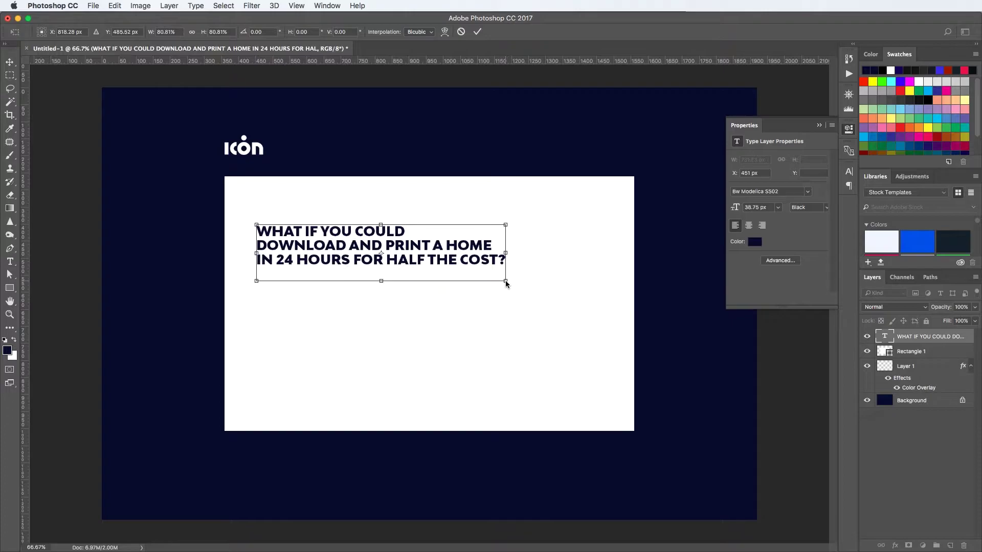
key(Return)
click(460, 260)
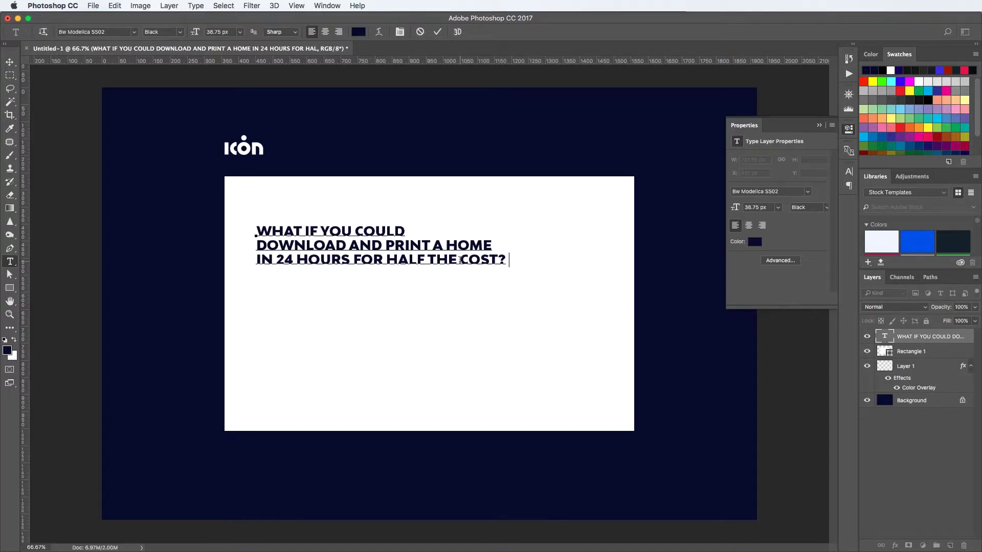
click(438, 32)
Duplicate the headline below as "ICON IS A CONSTRUCTION TECHNOLOGIES COMPANY DEDICATED TO REVOLUTIONIZING HOMEBUILDING." on three lines, in Light, 23.75 px with 28.22 px leading.
key(v)
drag(322, 251, 322, 305)
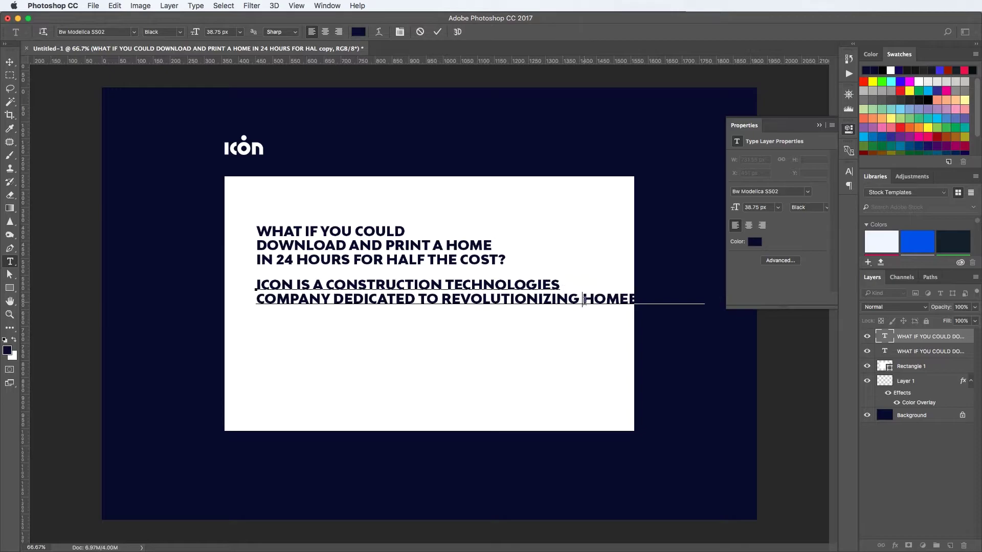
key(ctrl+a)
click(163, 31)
click(179, 65)
drag(199, 34, 191, 35)
key(super+t)
drag(788, 198, 781, 198)
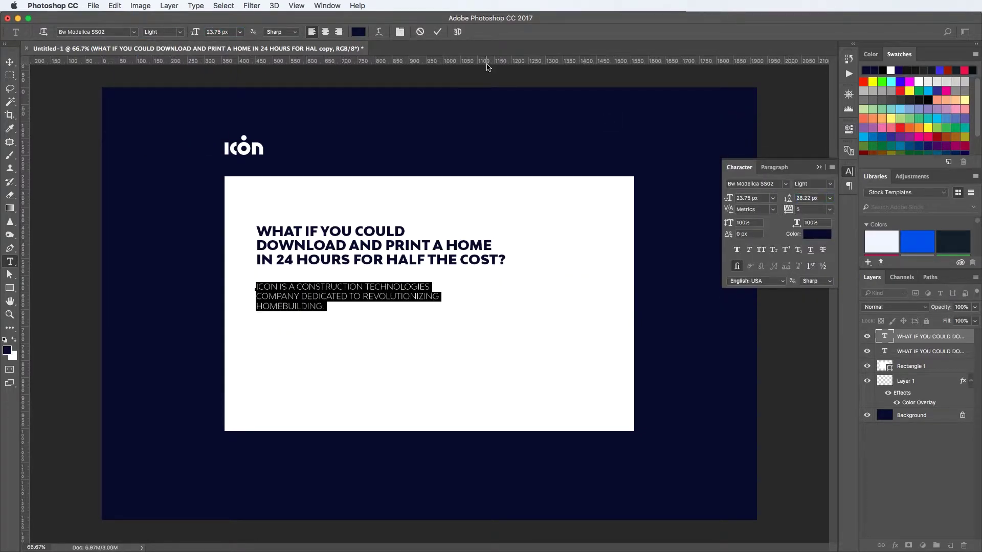
click(437, 32)
Move the headline and the paragraph down together slightly inside the white rectangle.
key(v)
shift+click(381, 260)
drag(381, 293, 381, 303)
Draw a white-filled rectangle of 526 by 59 px below the paragraph, starting at the text's left edge, as the email field.
click(10, 288)
drag(256, 335, 435, 354)
click(737, 188)
click(761, 239)
key(v)
Apply a faint Outer Glow to the email field, using the navy sampled from the background and a lowered opacity.
double_click(956, 339)
click(585, 455)
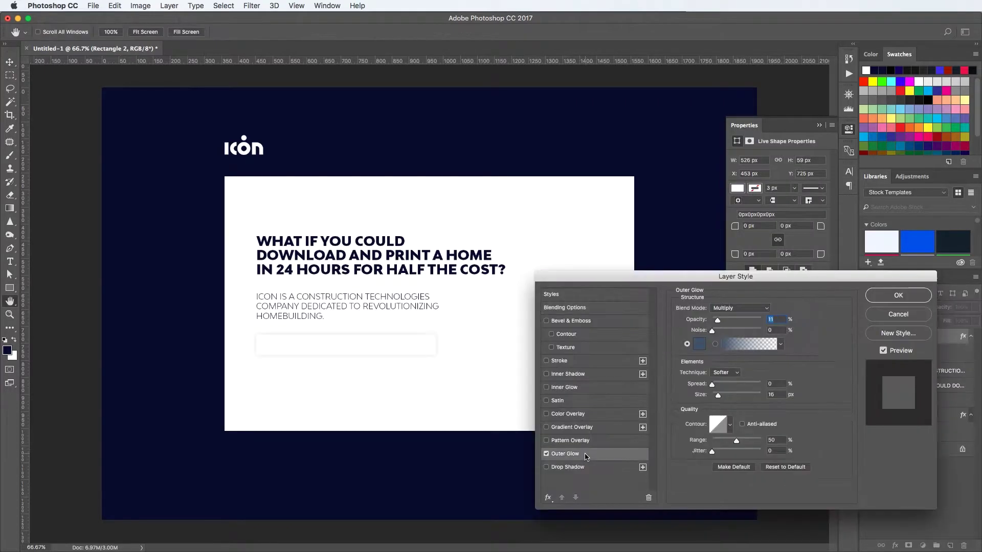
click(699, 344)
click(390, 468)
click(658, 90)
drag(721, 321, 716, 320)
key(Return)
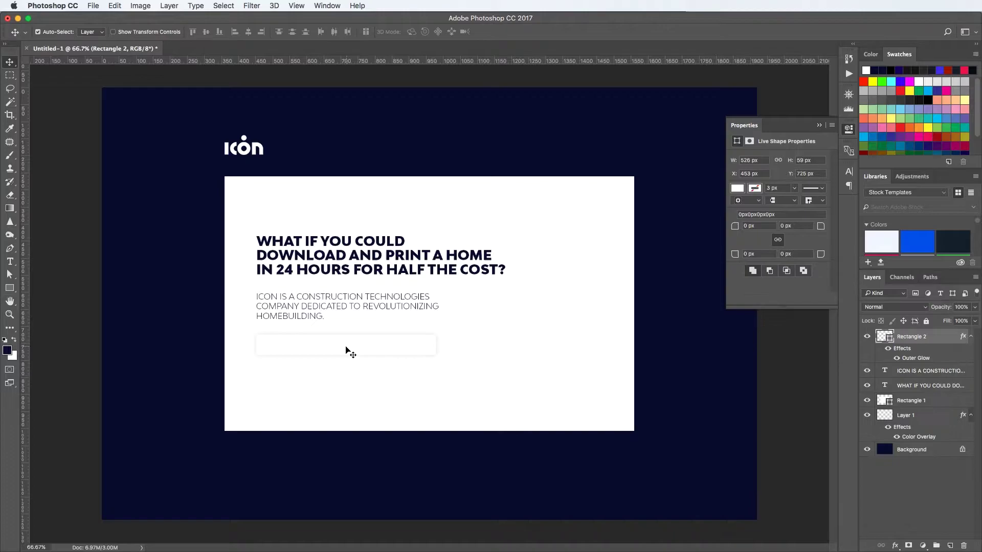
Duplicate the email field against its right end, narrow the copy to 205 px, and fill it with navy as a button.
alt+drag(346, 351, 507, 345)
key(ctrl+t)
key(Return)
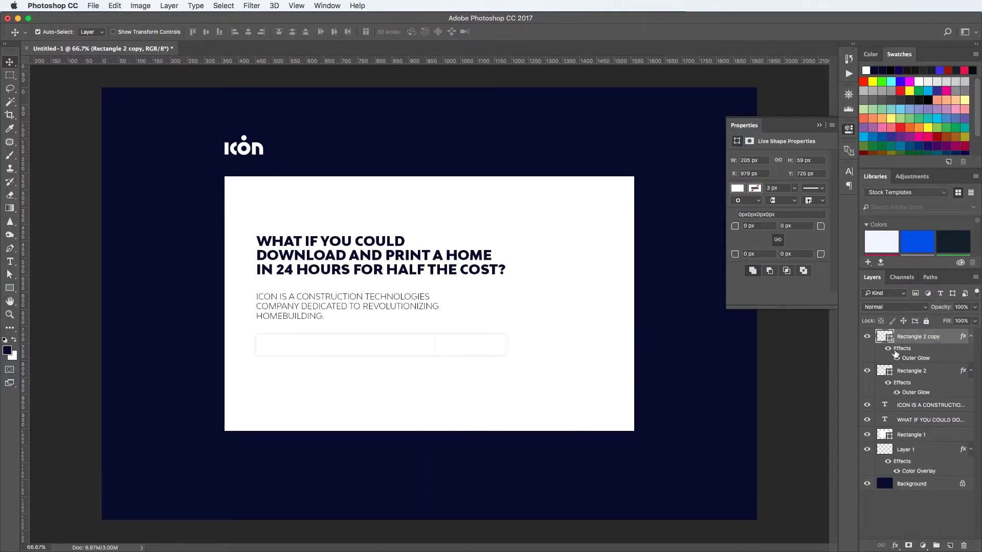
click(736, 188)
click(657, 92)
Duplicate the paragraph text into the email field and replace it with "YOUR EMAIL ADDRESS".
alt+drag(344, 304, 344, 354)
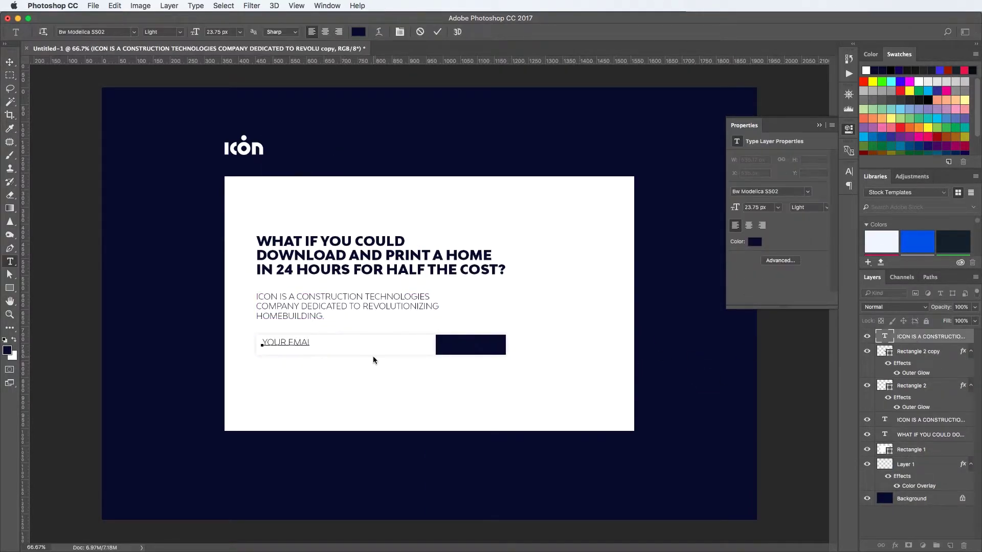
text(ADDRESS)
key(ctrl+Return)
Duplicate the email label toward the button and change it to a white, centre-aligned "I'M READY" label.
alt+drag(309, 346, 481, 345)
key(t)
triple_click(482, 346)
text(I'M READY)
key(ctrl+a)
click(358, 31)
click(428, 95)
click(653, 91)
click(326, 32)
key(ctrl+Return)
key(v)
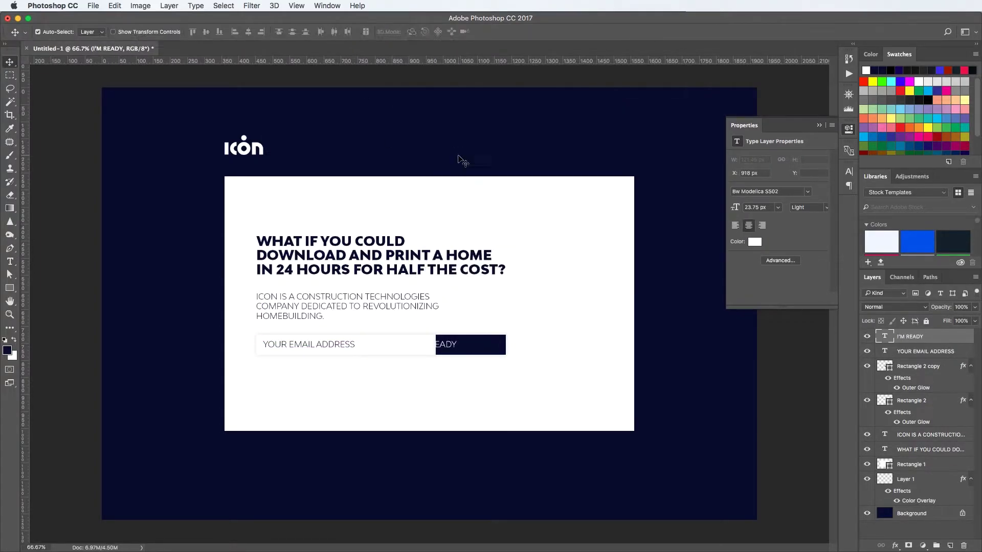
Shift the "I'M READY" label right and centre it horizontally and vertically on the navy button.
key(shift+Right)
key(shift+Right)
key(shift+Right)
key(shift+Right)
key(shift+Right)
key(shift+Right)
key(shift+Right)
key(shift+Right)
key(shift+Right)
key(shift+Right)
shift+click(504, 349)
click(206, 32)
click(248, 33)
Align the left edges of the email field, the paragraph and the headline.
click(329, 351)
shift+click(375, 298)
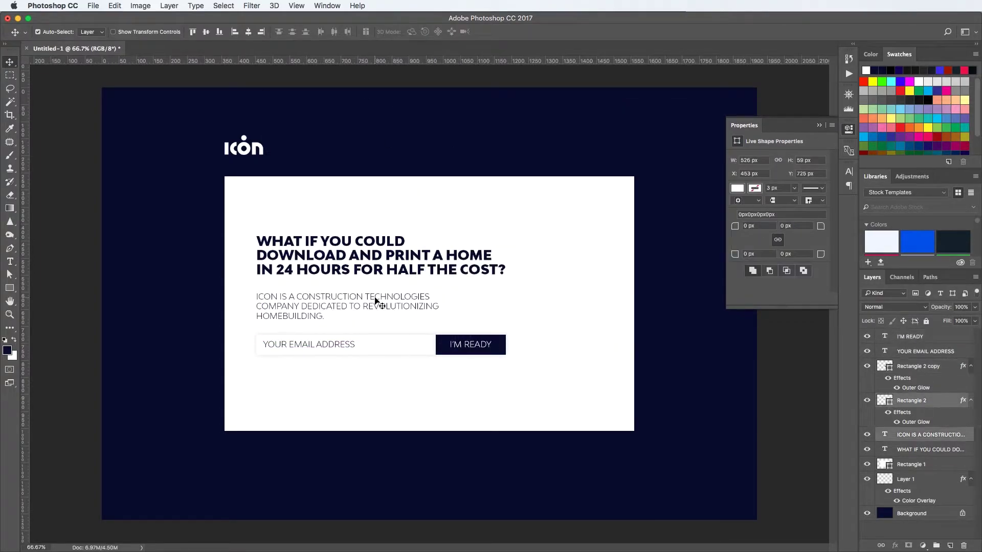
shift+click(365, 270)
click(234, 33)
Group the email field, the button and both labels as "form", and move the headline and paragraph layers above the group.
click(484, 345)
shift+click(502, 344)
shift+click(404, 345)
shift+click(328, 345)
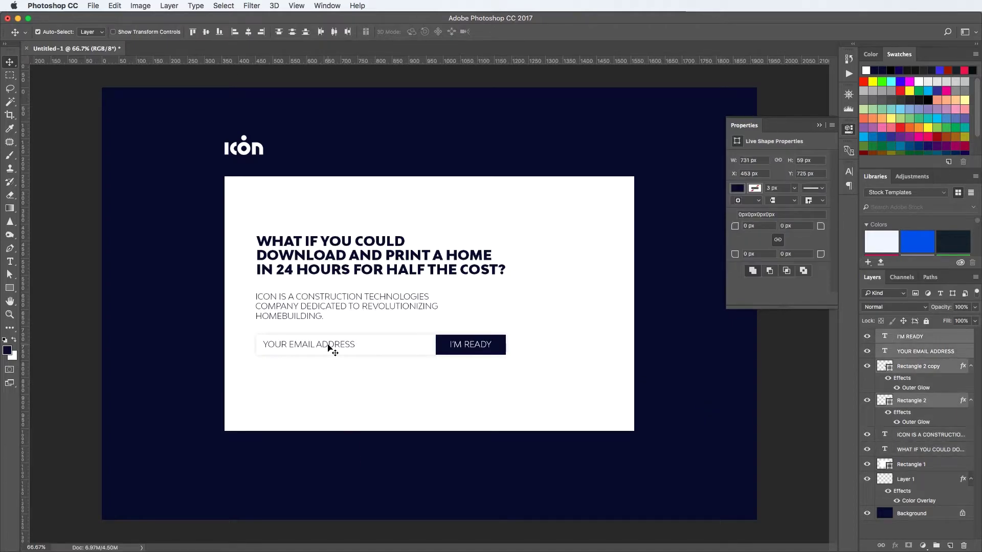
key(super+g)
double_click(904, 336)
text(form)
key(Return)
drag(921, 362, 920, 332)
Rename the large white rectangle's layer "main body" and the logo's layer "logo", and unlock the background layer.
double_click(909, 378)
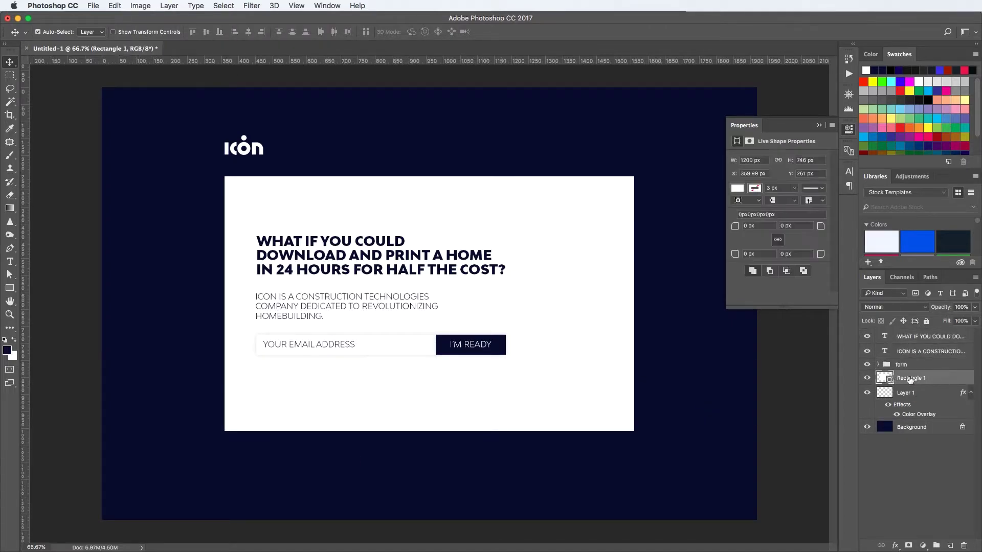
text(main body)
key(Return)
double_click(905, 392)
text(logo)
key(Return)
click(962, 426)
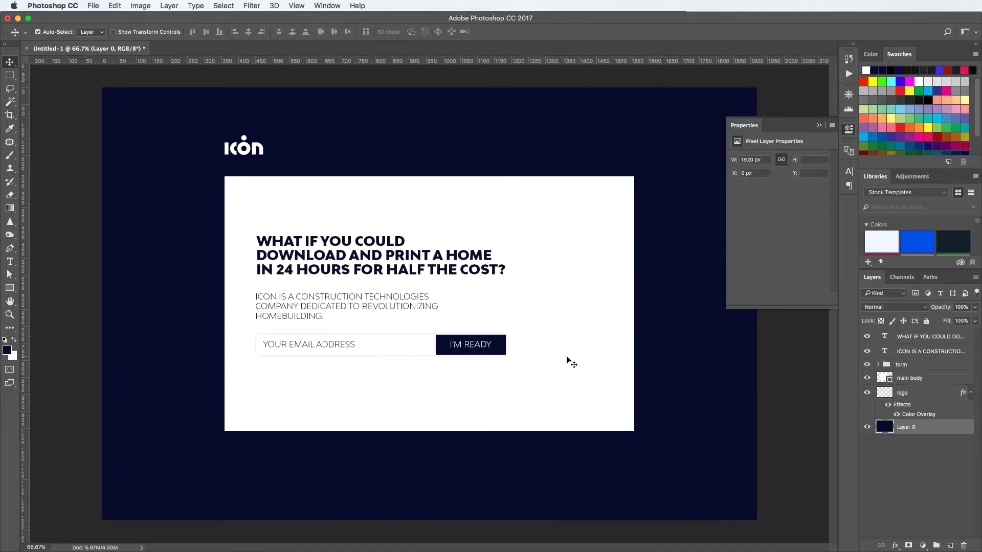
Switch to Illustrator and draw a tall, irregular five-sided shape on the left part of the artboard with the Pen tool.
key(ctrl+Up)
click(254, 197)
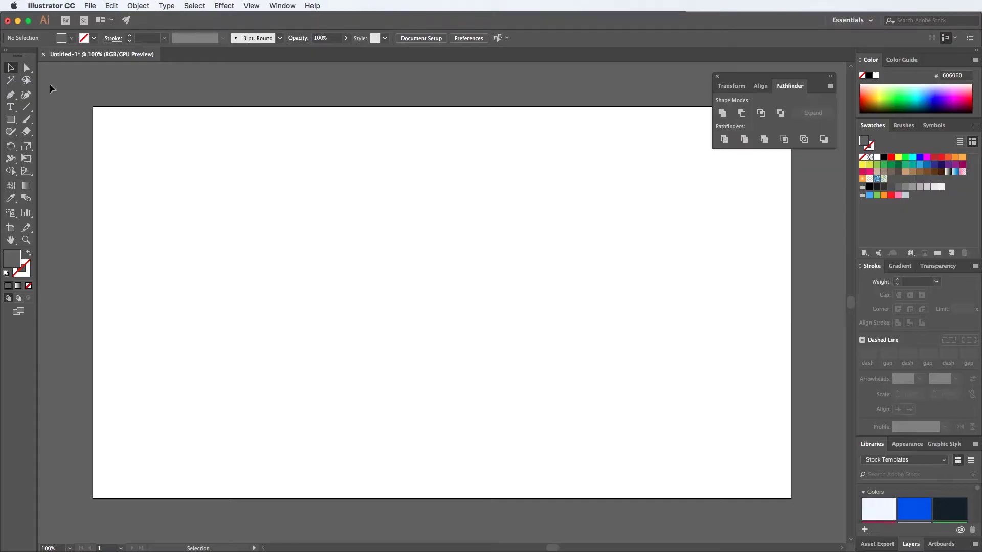
click(11, 95)
click(199, 144)
click(314, 224)
click(278, 398)
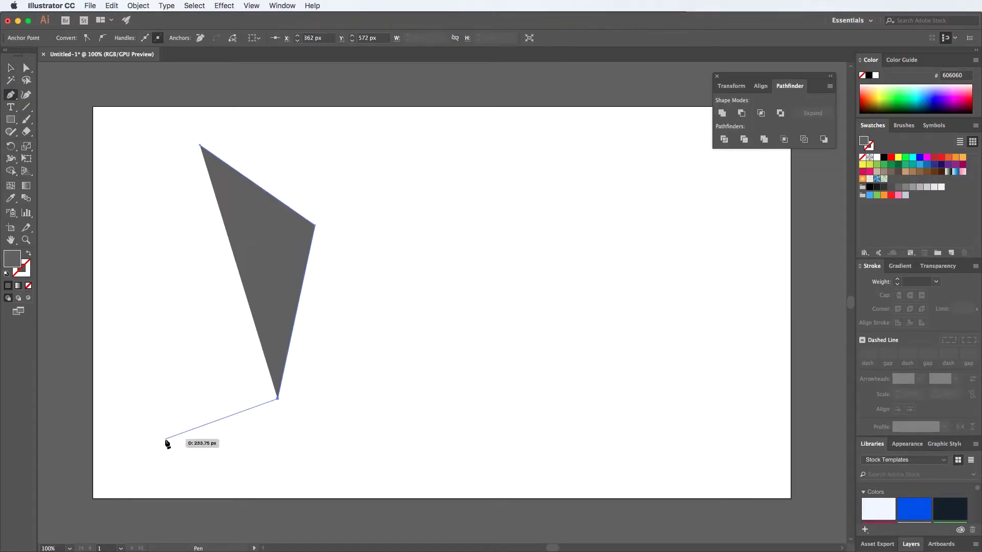
click(120, 444)
click(112, 181)
click(200, 146)
Draw a four-sided shape with a flat base in the middle of the artboard and move it slightly left.
click(413, 176)
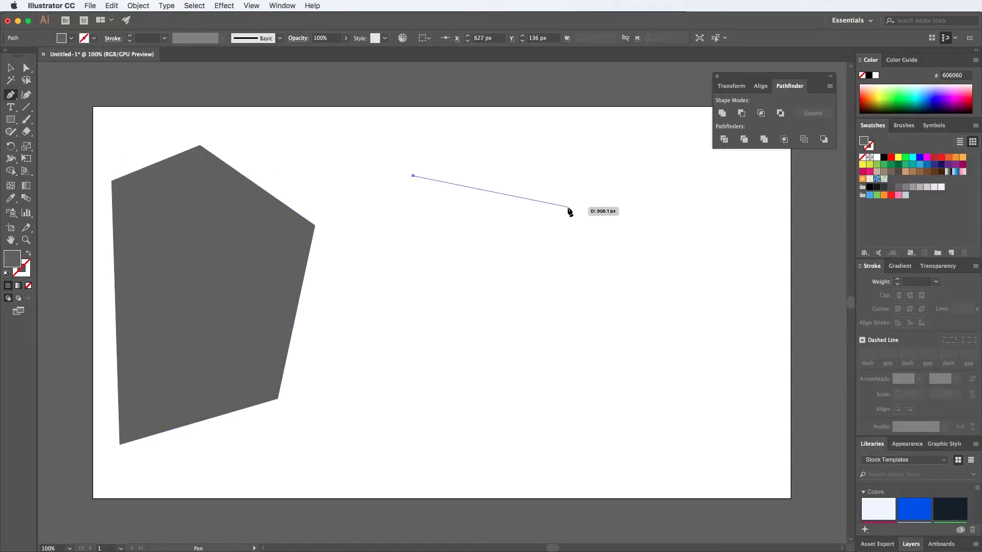
click(556, 199)
click(604, 382)
click(392, 383)
click(413, 176)
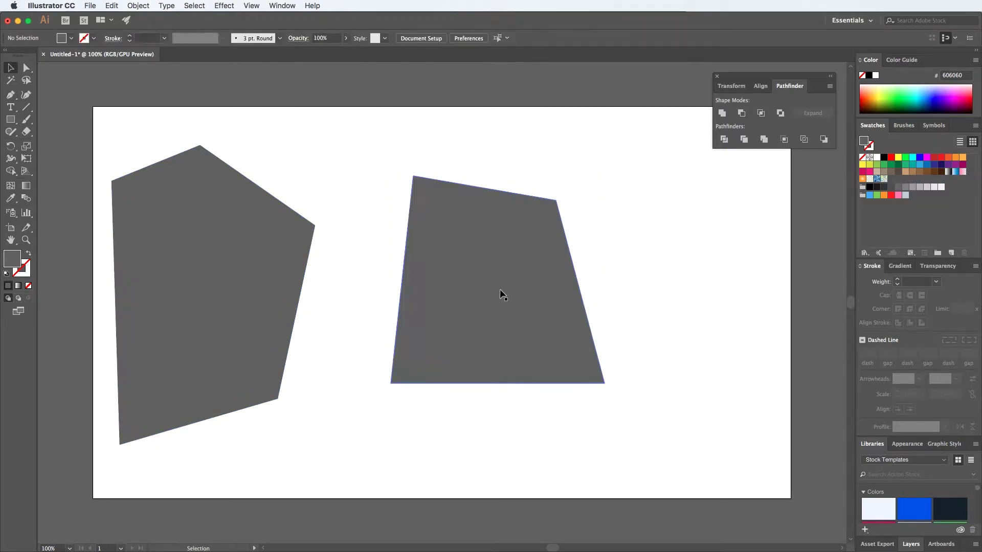
drag(501, 292, 470, 292)
Draw a smaller irregular pentagon on the right part of the artboard.
click(752, 246)
click(647, 249)
click(618, 353)
click(729, 403)
click(786, 340)
click(752, 247)
Move the middle shape's two right anchor points left, narrowing the shape to 355 px wide.
key(super+a)
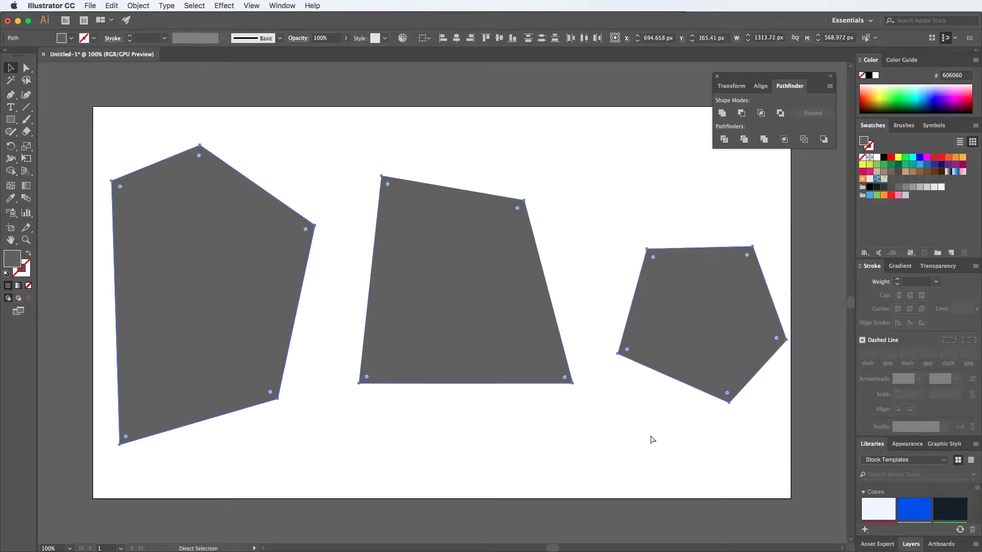
key(v)
click(606, 425)
key(a)
drag(604, 428, 517, 149)
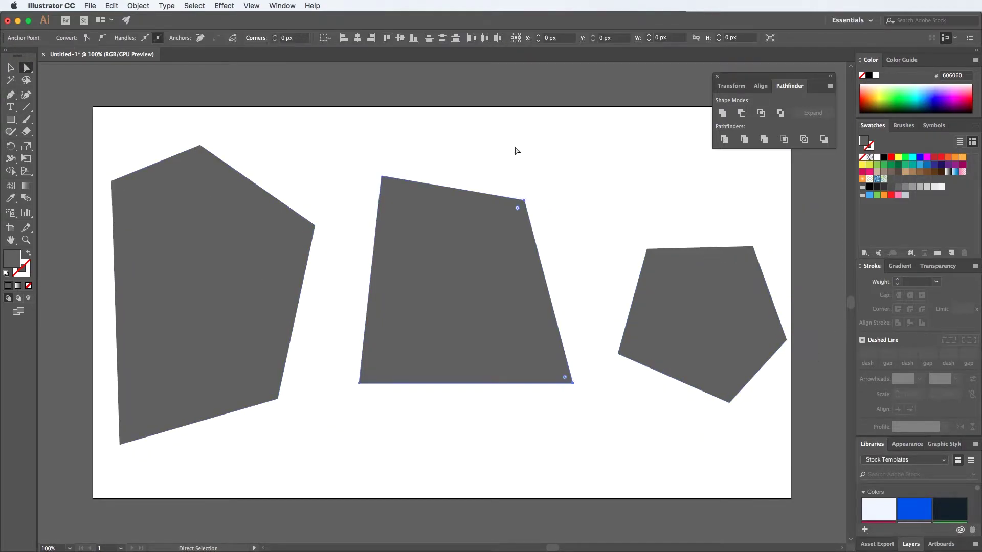
drag(516, 201, 492, 203)
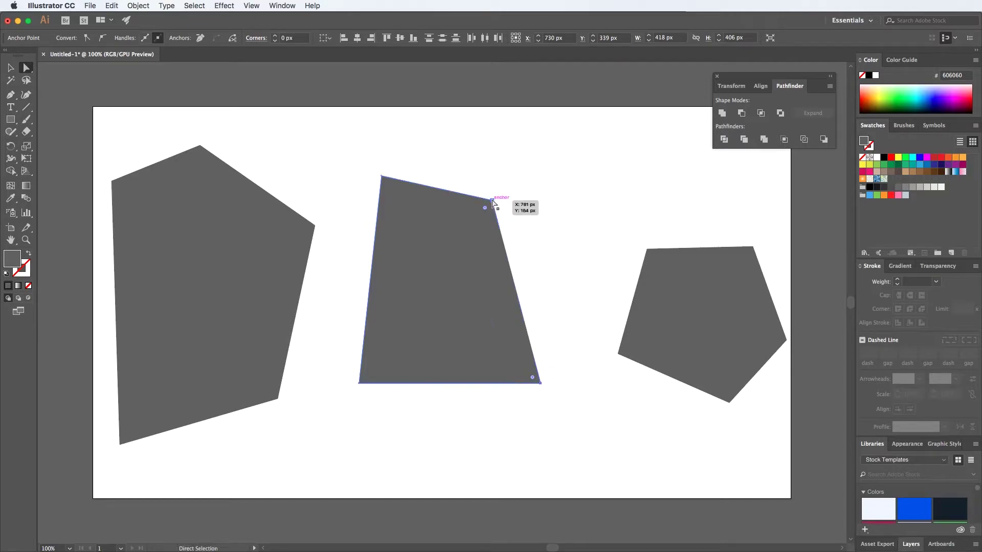
key(v)
click(563, 244)
Round all corners of the middle four-sided shape with the live corner handles.
drag(665, 448, 149, 182)
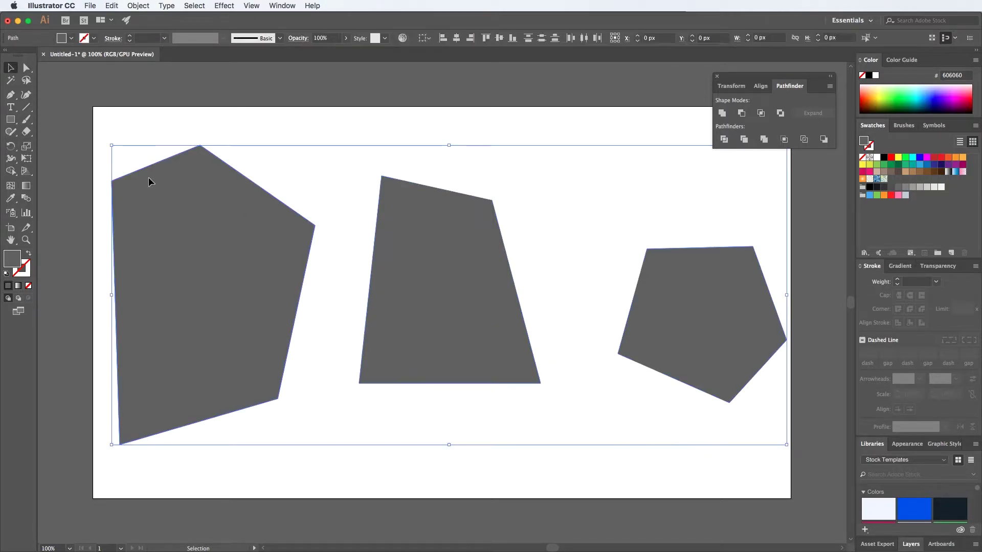
click(308, 383)
click(387, 334)
key(a)
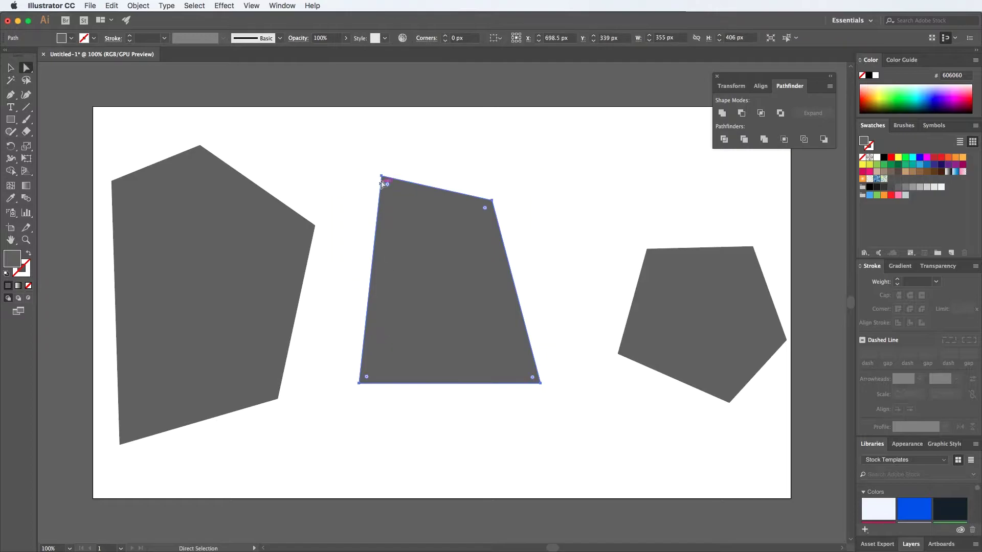
drag(387, 187, 397, 196)
click(565, 197)
Bring the rounded four-sided shape into the Photoshop landing page as a Smart Object.
key(a)
click(460, 258)
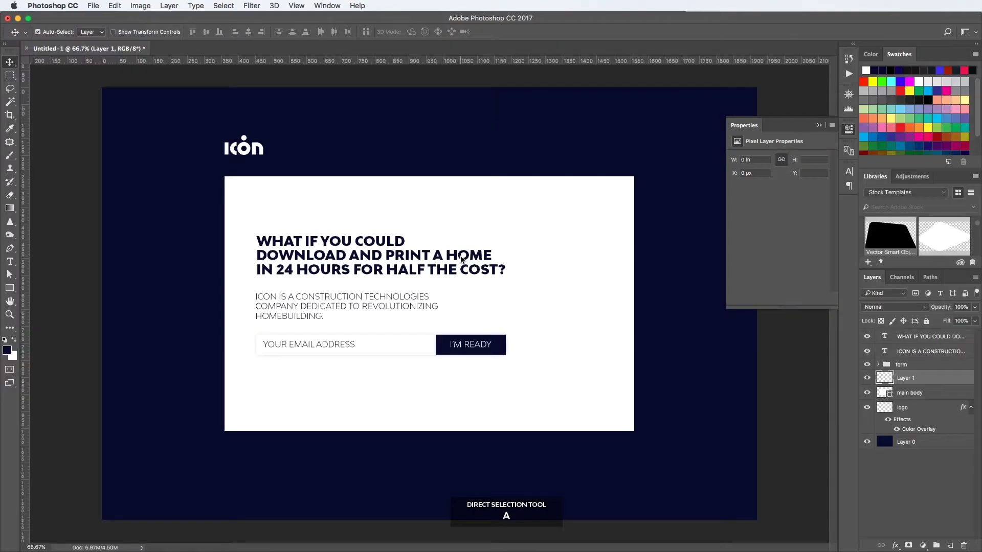
key(super+v)
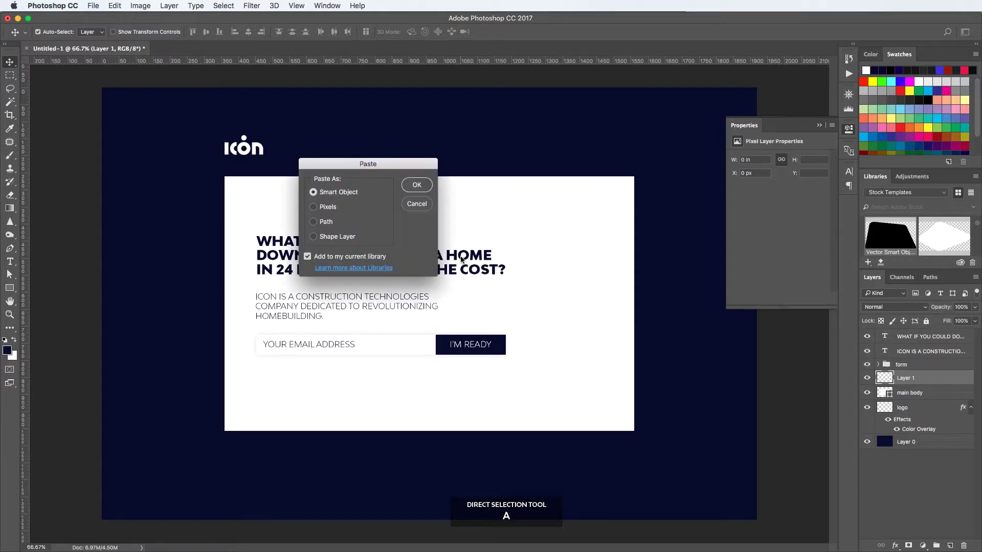
click(413, 186)
Enlarge the pasted shape to about 773 px wide and move it right so it overhangs the white rectangle's right edge.
drag(486, 239, 543, 128)
drag(474, 190, 584, 189)
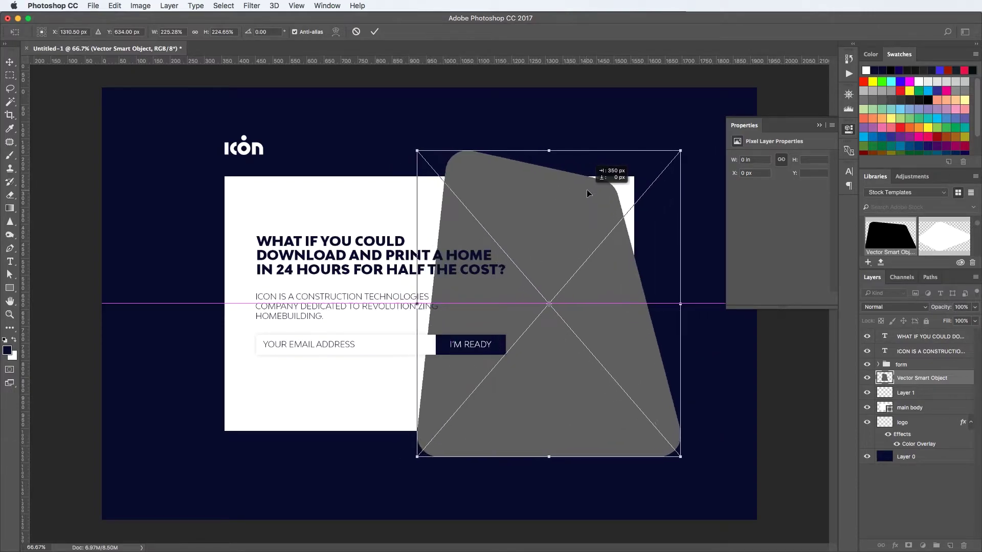
drag(587, 190, 606, 190)
key(Return)
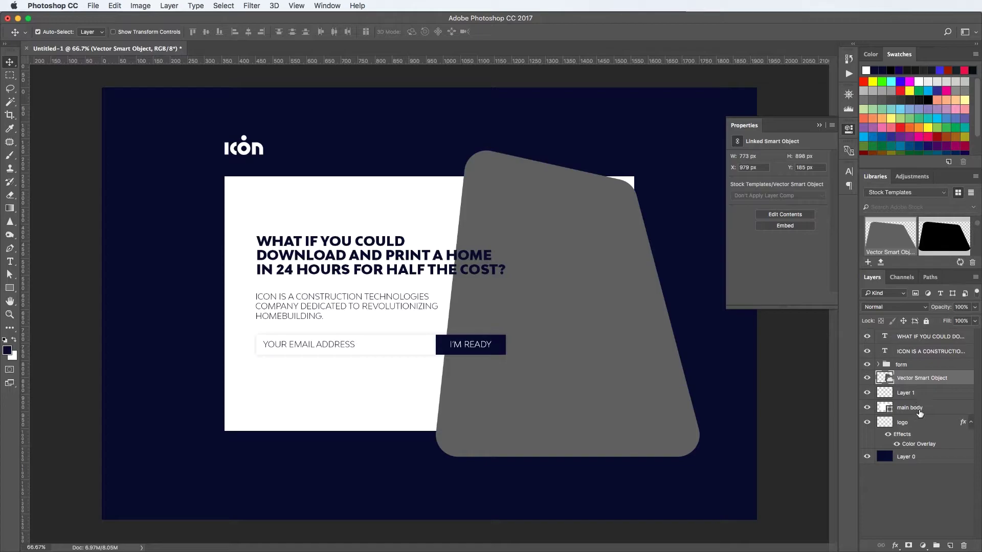
Place vertical guides along the left and right edges of the white main body rectangle.
click(919, 411)
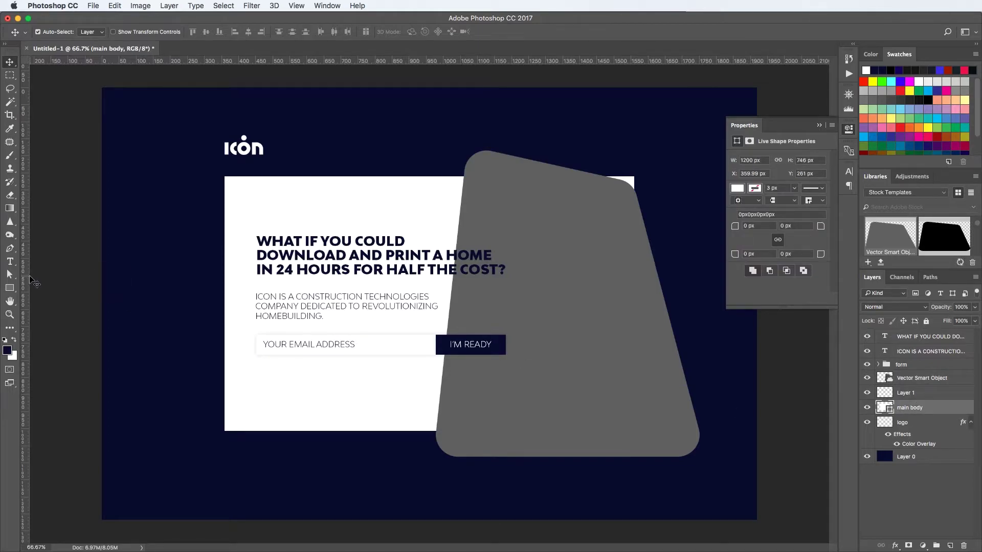
drag(24, 278, 219, 276)
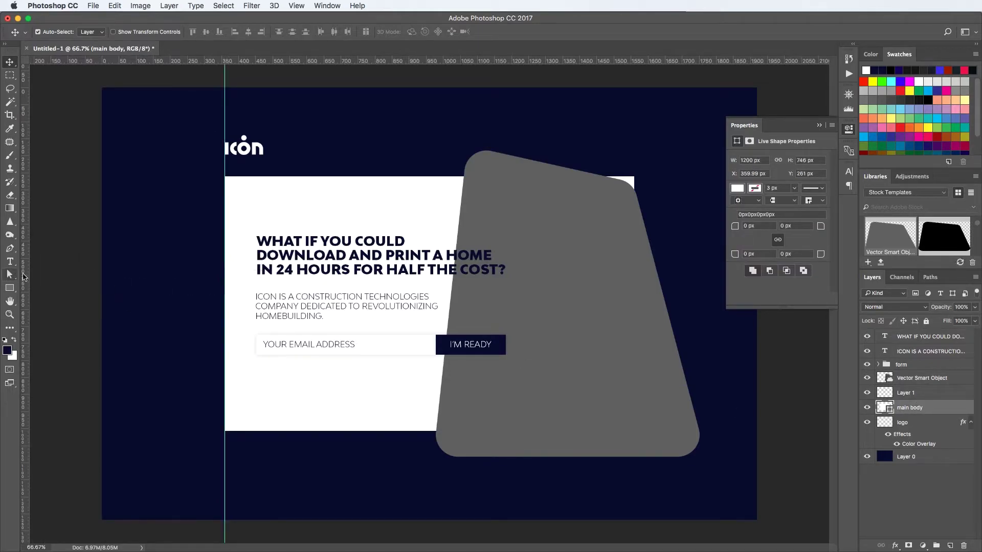
drag(26, 278, 633, 205)
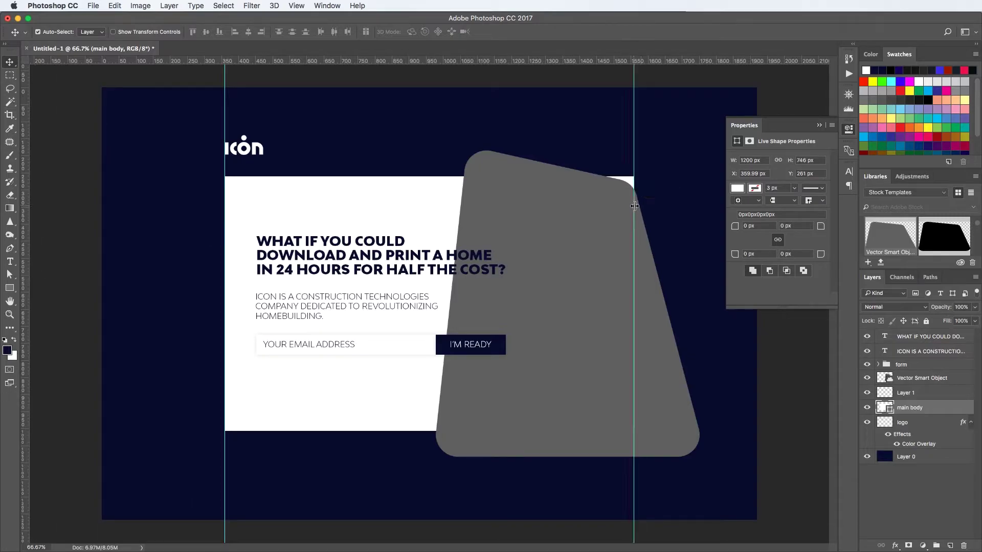
Narrow the white main body rectangle to about 1066 px by pulling in its right edge.
key(ctrl+t)
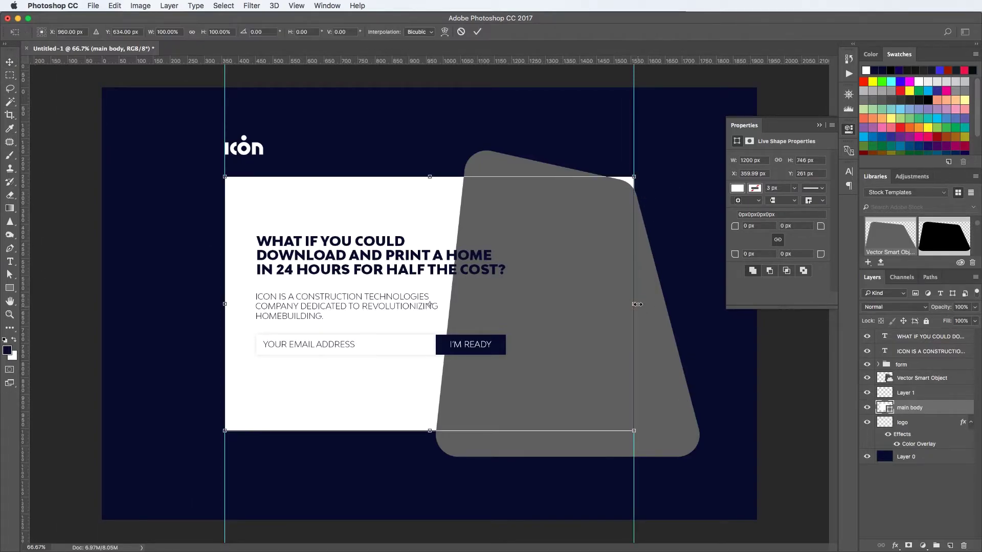
drag(635, 303, 589, 305)
key(Return)
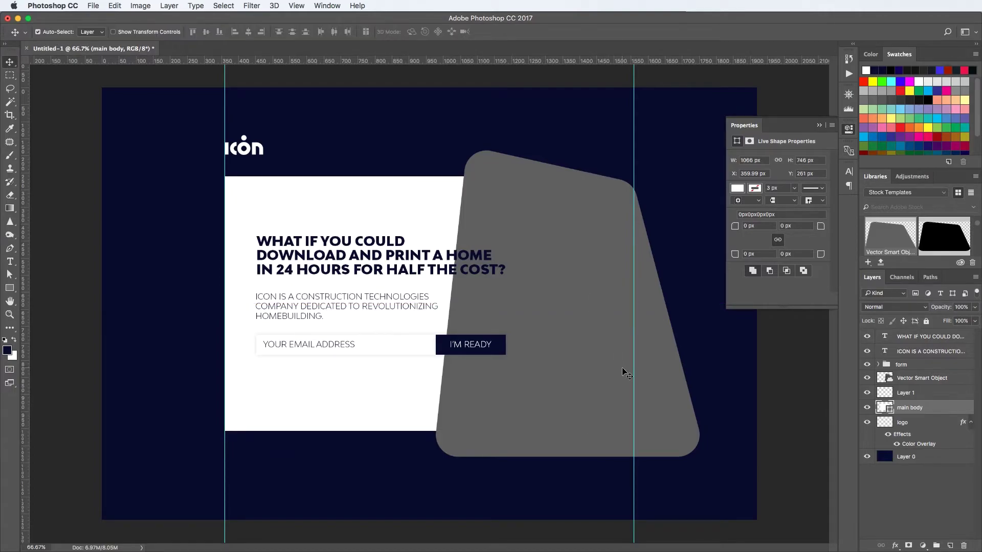
Switch to Illustrator and round all corners of the large five-sided shape with the live corner handles.
key(super+t)
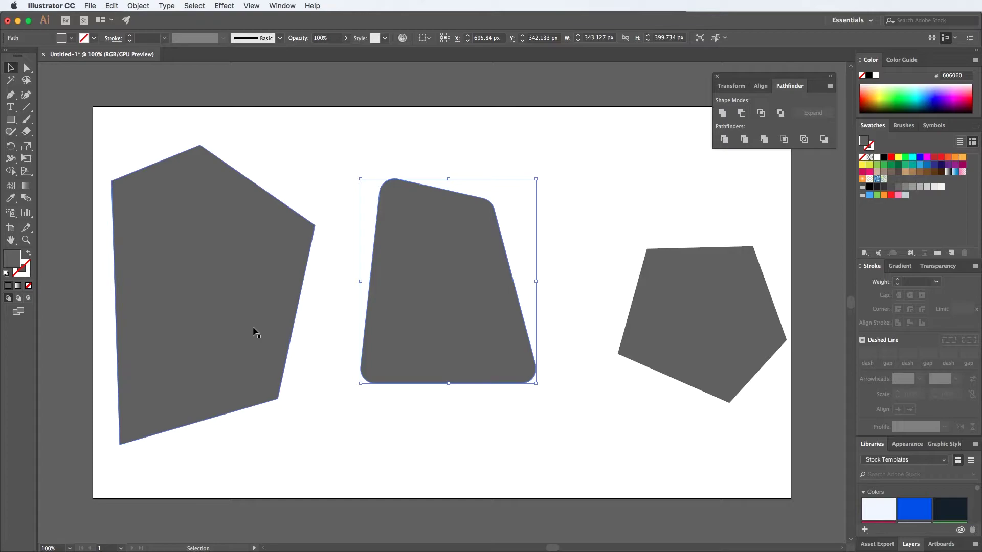
click(254, 330)
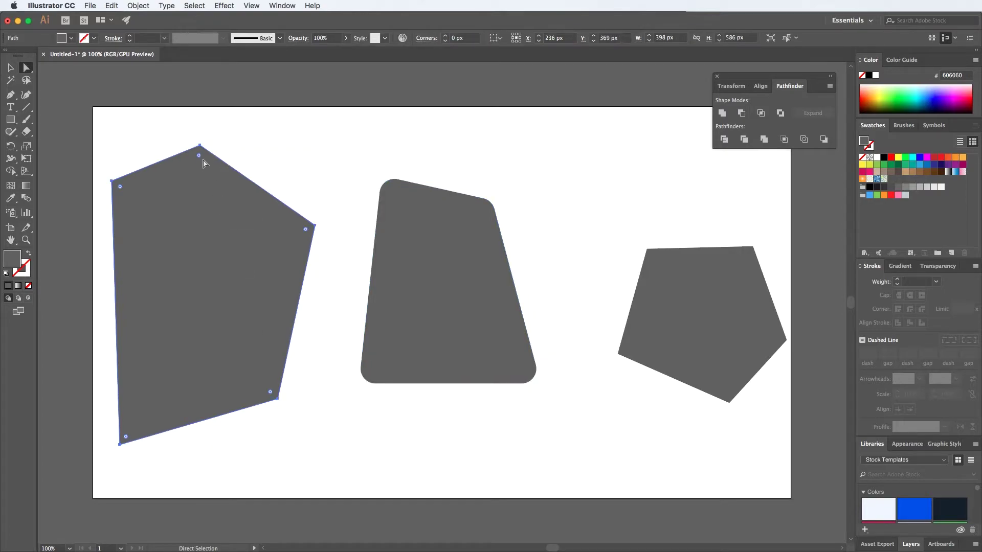
drag(199, 156, 198, 171)
key(v)
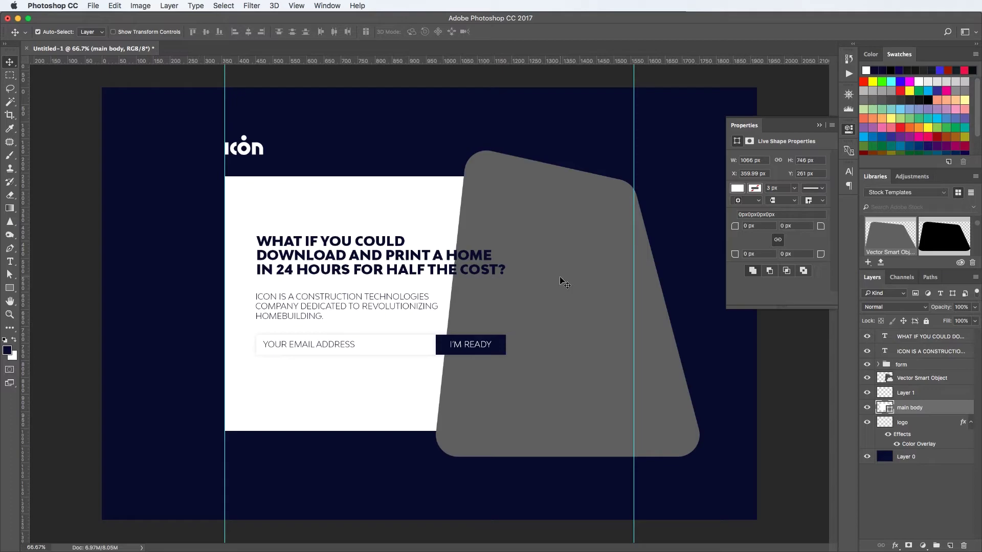
Switch to Photoshop and paste the rounded five-sided shape as a Smart Object directly above the background Layer 0.
click(915, 453)
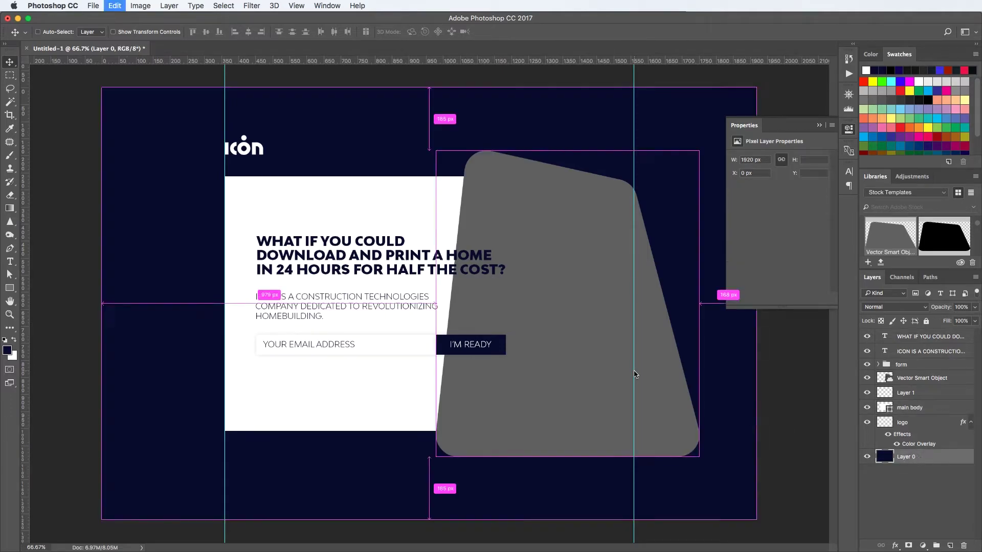
key(super+v)
key(Return)
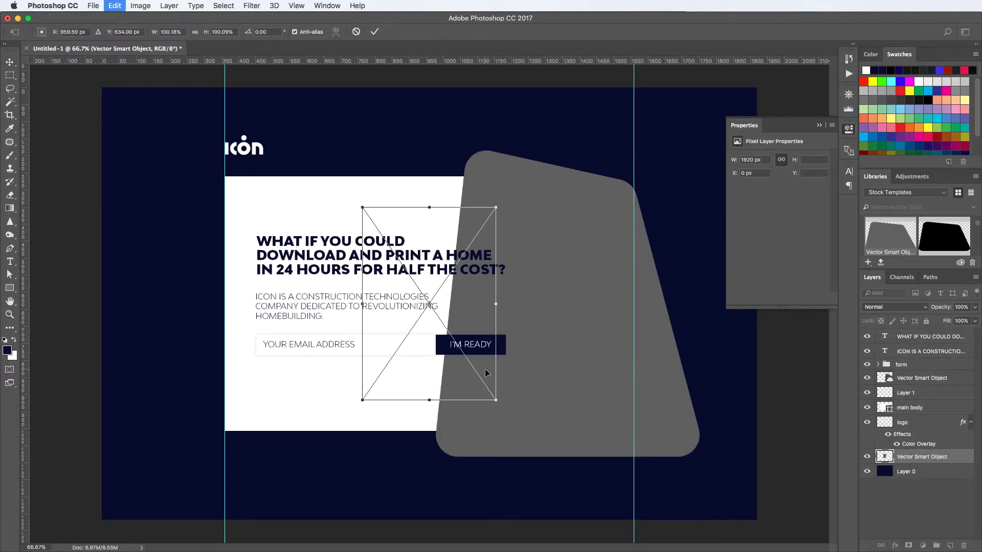
Enlarge the pasted five-sided shape to about 1037 px wide and move it left so it overhangs the page's left edge.
drag(636, 502, 647, 511)
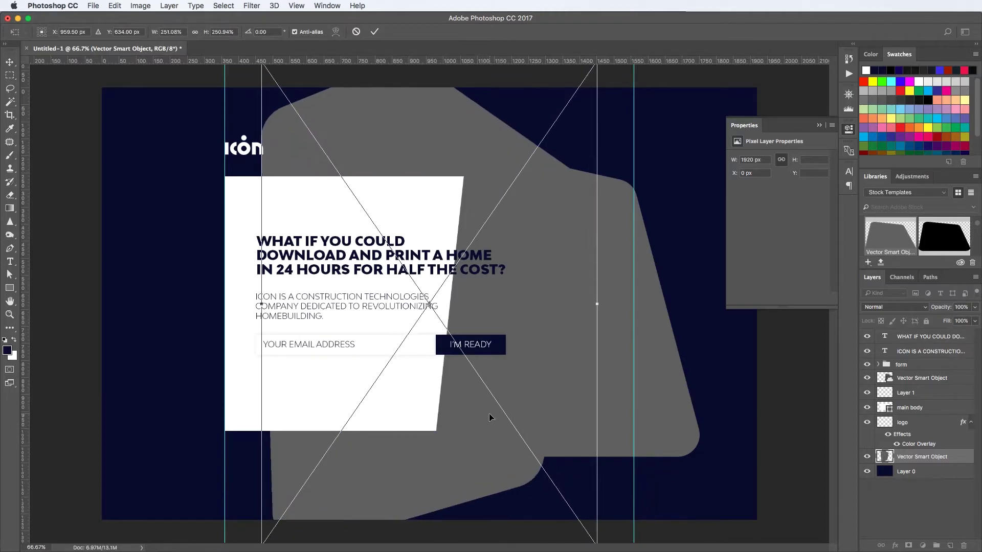
drag(481, 451, 231, 461)
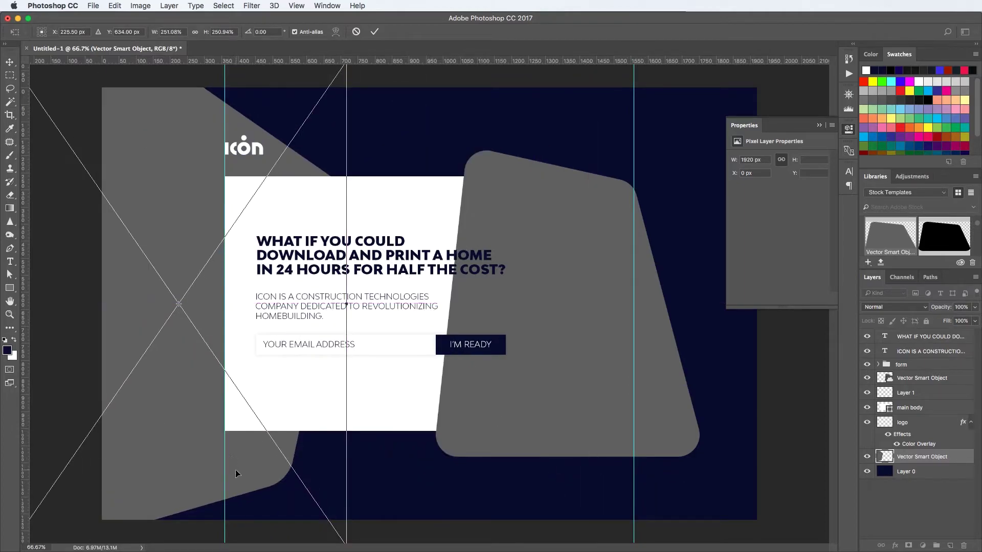
scroll(308, 489, down, 5)
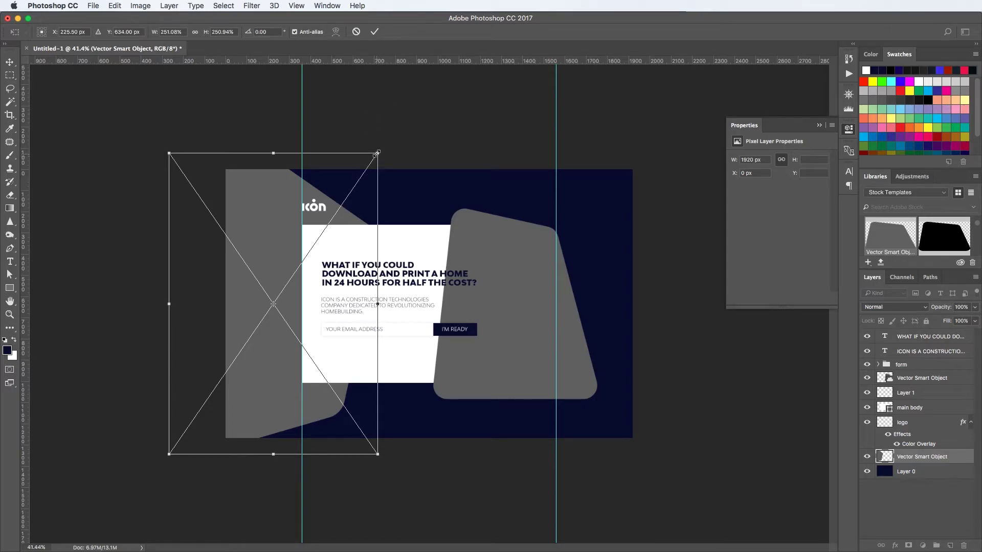
drag(378, 152, 383, 146)
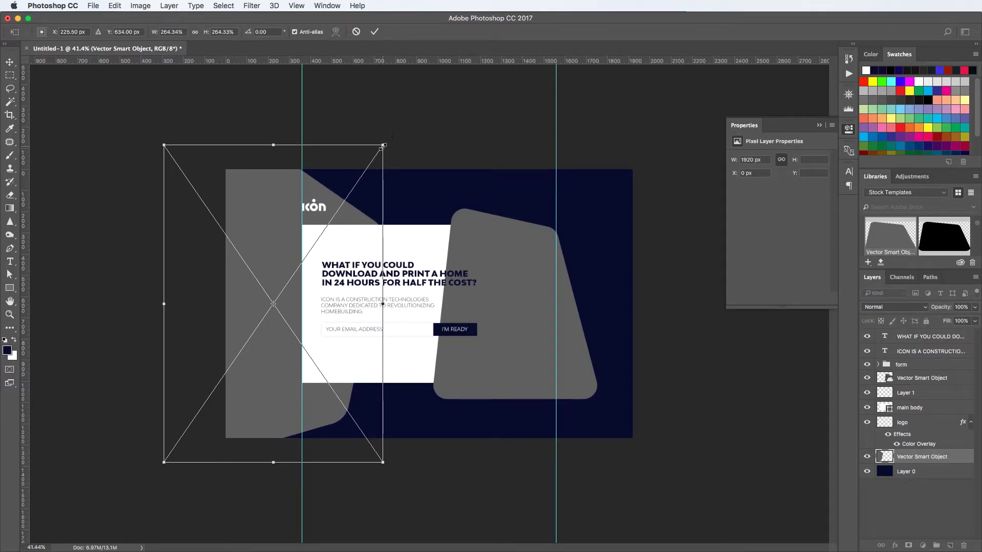
key(Return)
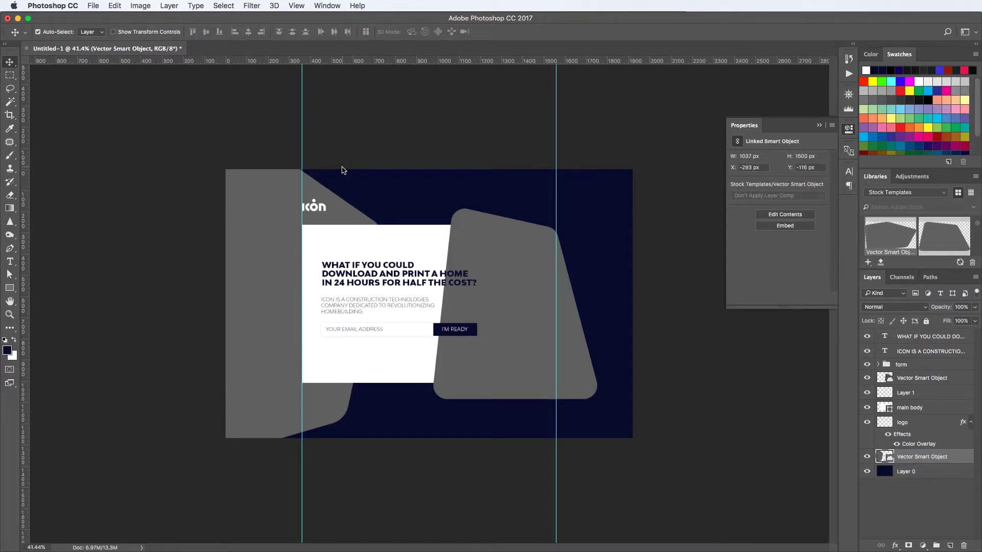
Switch to Illustrator, undo the large five-sided shape's corner rounding and move its top anchor point to the right.
key(super+Tab)
click(331, 186)
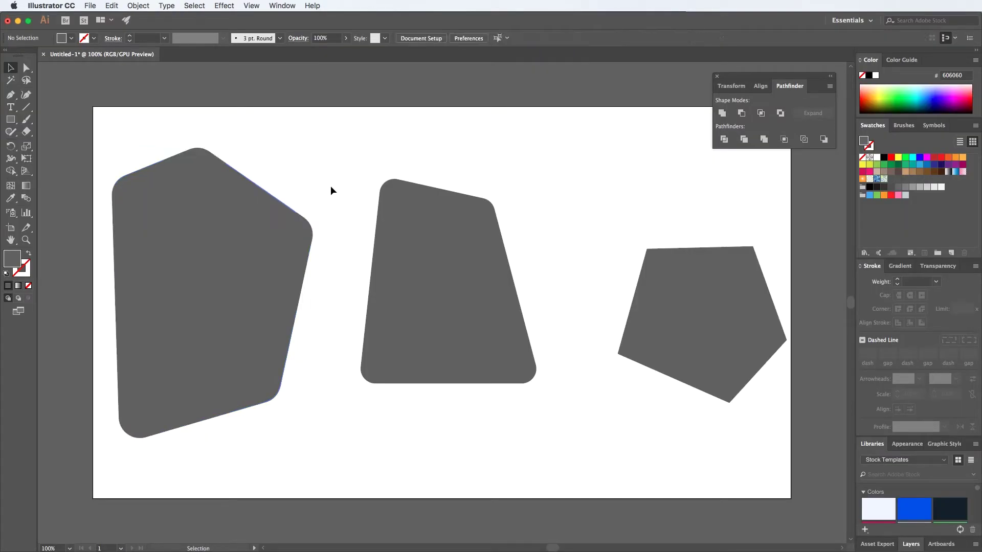
key(super+z)
key(a)
drag(200, 145, 233, 169)
Round all corners of the reshaped five-sided shape and bring it over to Photoshop.
click(239, 232)
key(v)
key(a)
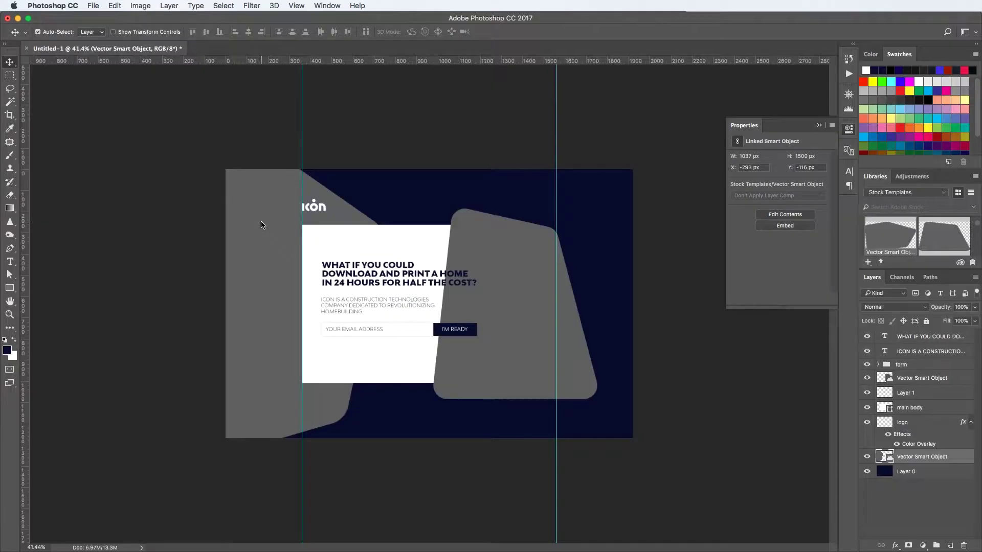
Replace the left background shape with the reshaped version, pasted as a Smart Object above Layer 0.
key(Delete)
key(super+v)
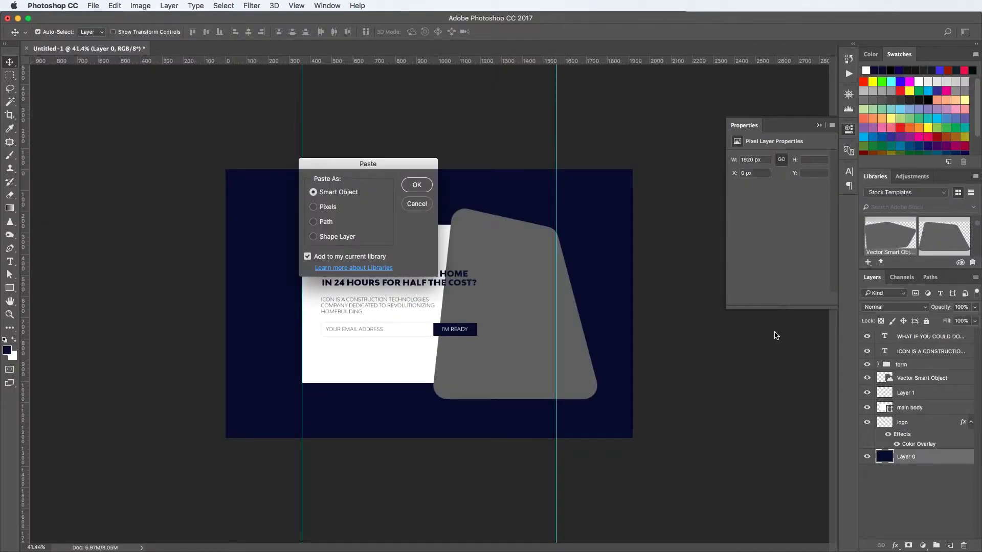
click(418, 185)
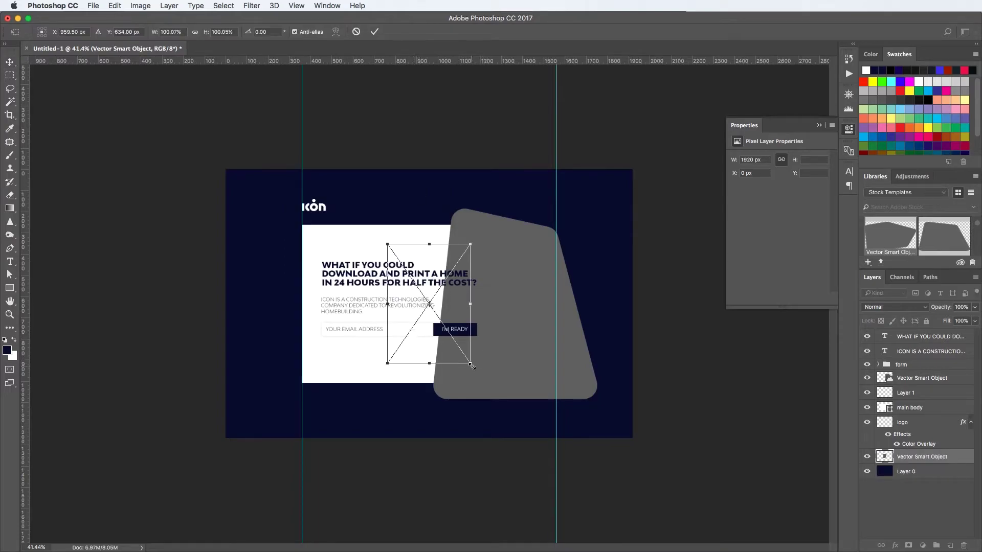
Enlarge the new background shape to about 997 px wide and move it left past the page's left edge.
drag(471, 364, 534, 455)
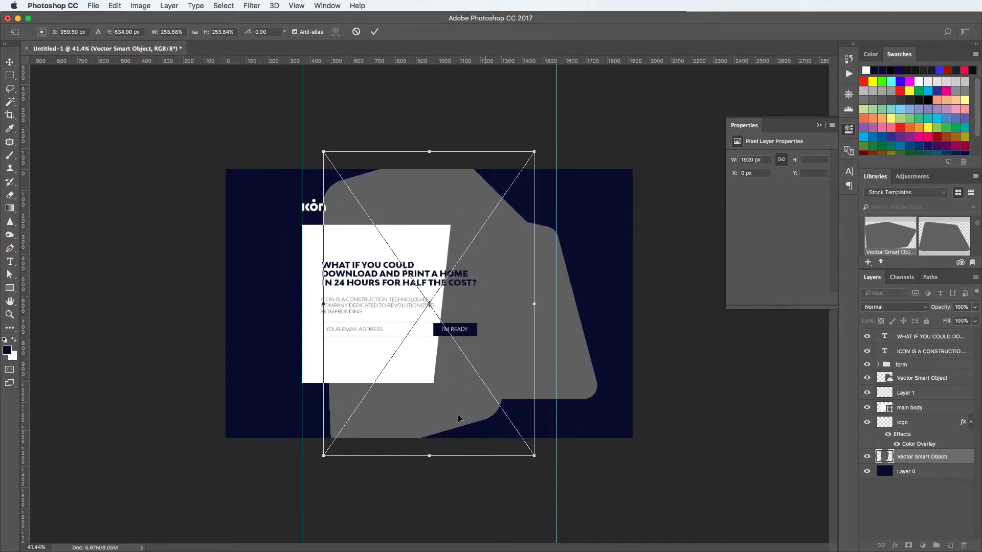
drag(441, 411, 280, 408)
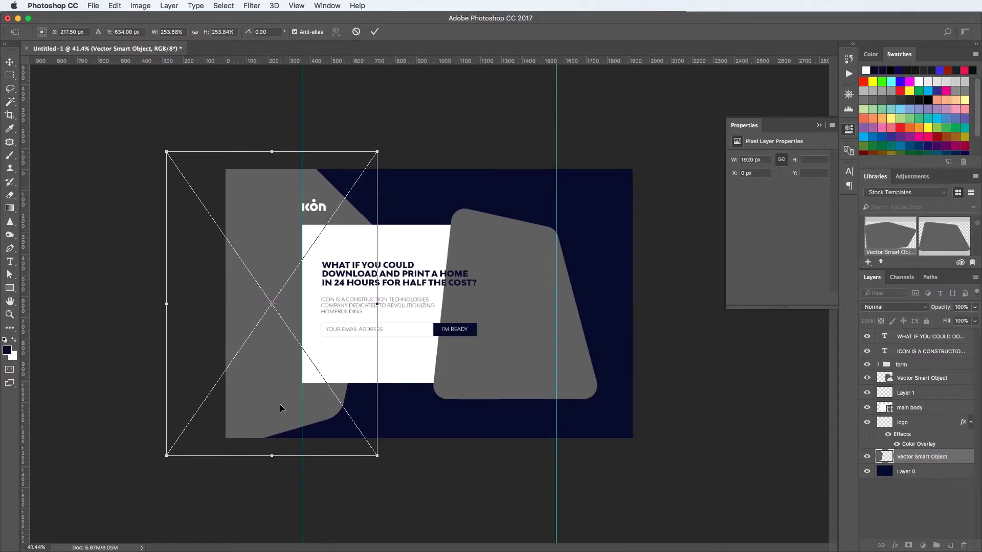
key(Return)
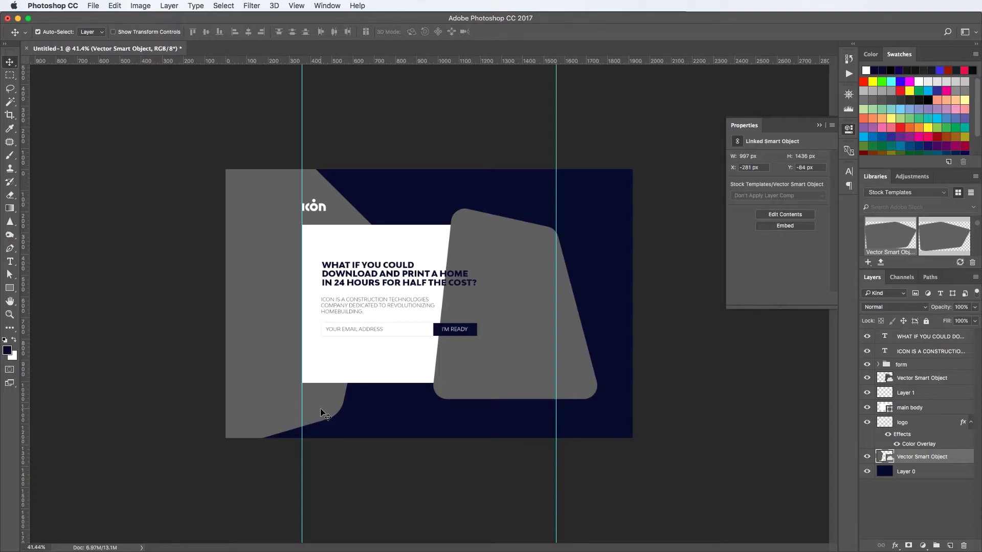
Switch to Illustrator, round all corners of the small pentagon with the live corner handles and copy it.
key(super+Tab)
click(682, 343)
key(a)
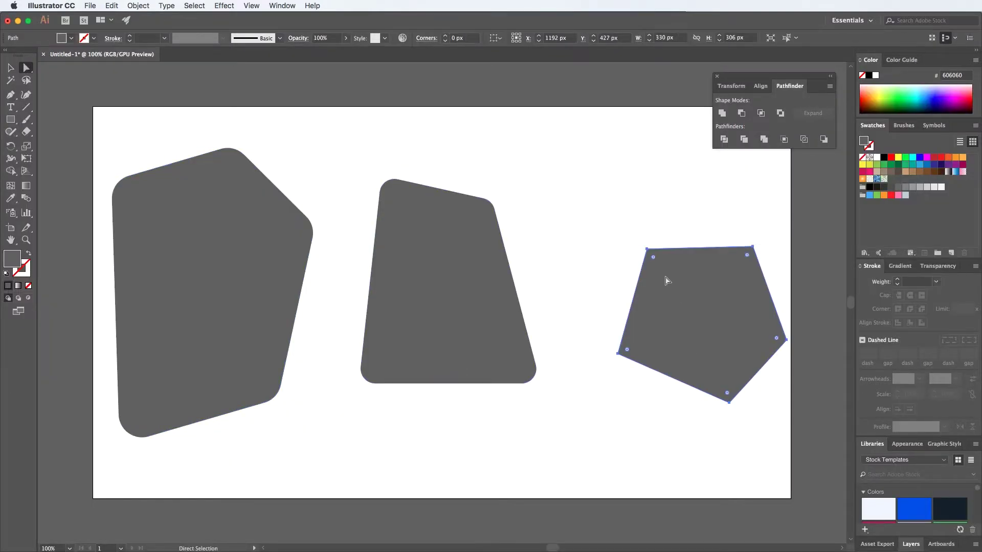
drag(653, 257, 661, 268)
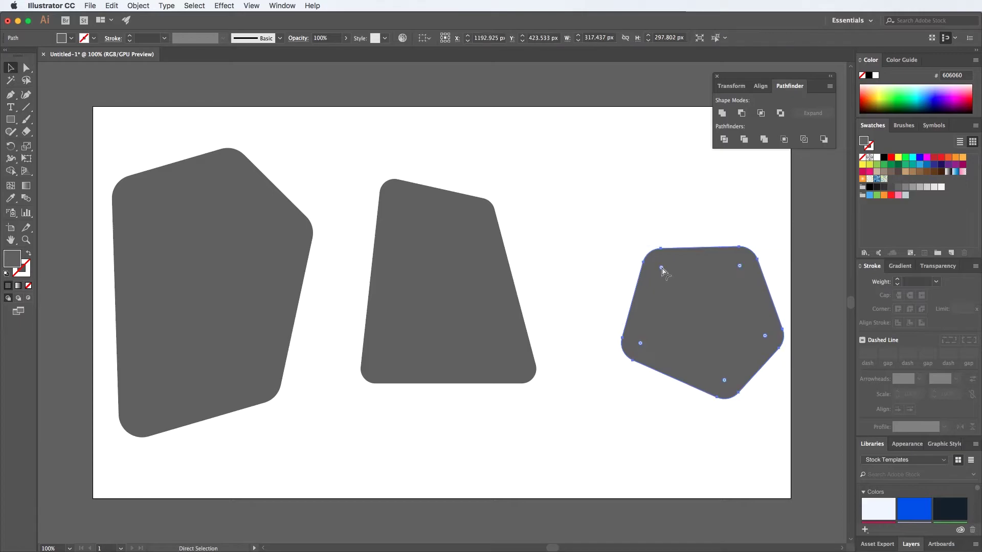
key(super+c)
Switch to Photoshop and paste the rounded pentagon into the landing page as a Smart Object.
key(super+Tab)
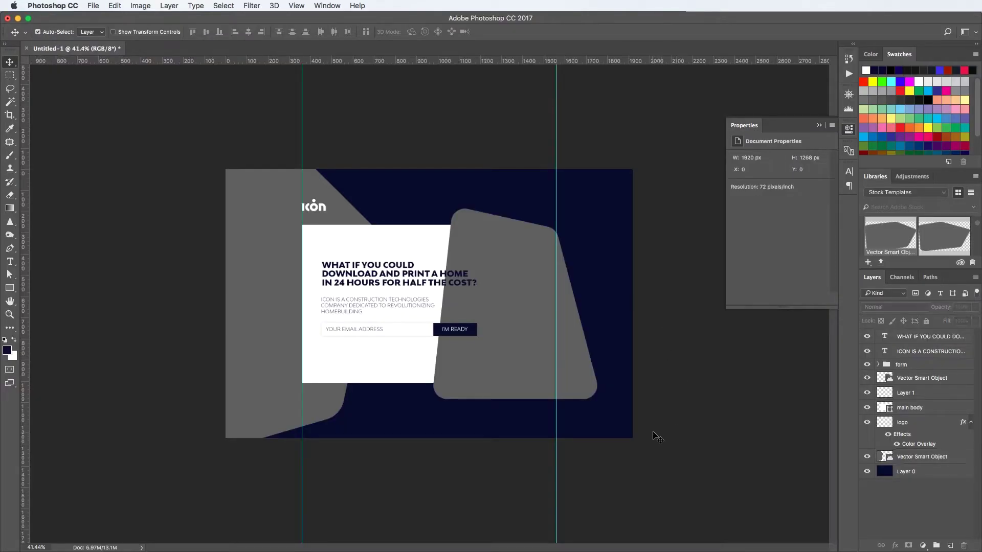
key(super+v)
click(418, 184)
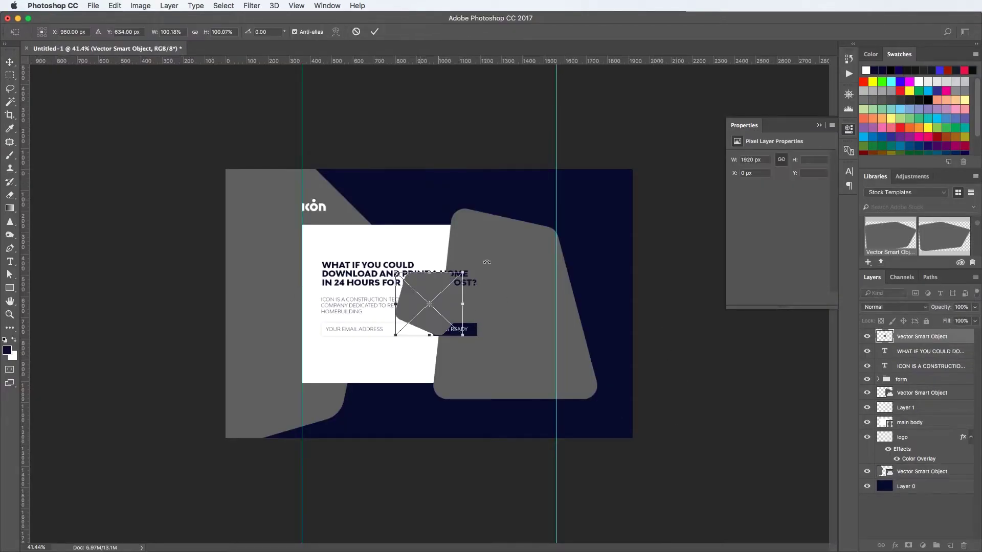
Enlarge the pentagon to about 706 px wide and move it so it overhangs the page's upper-right corner.
drag(463, 337, 509, 361)
drag(538, 255, 669, 191)
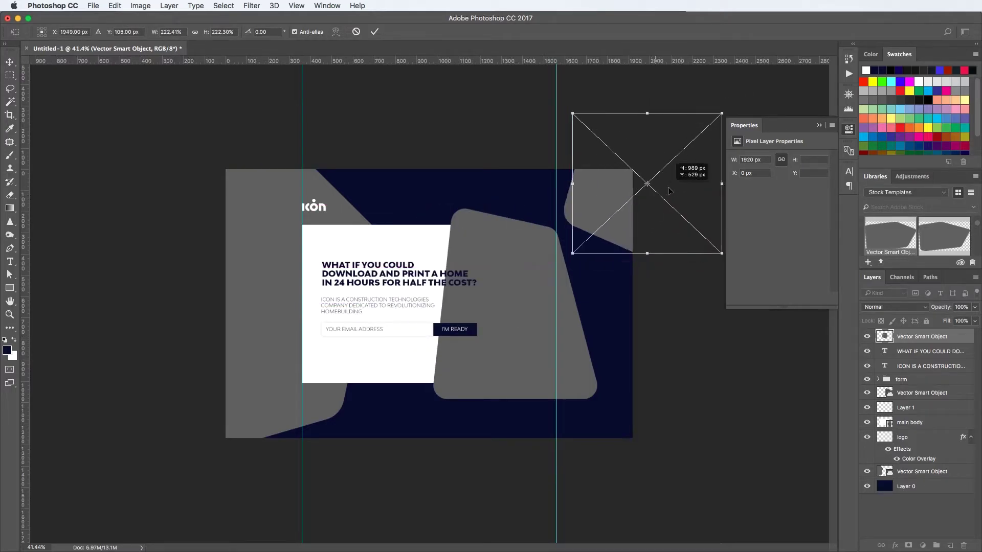
key(Return)
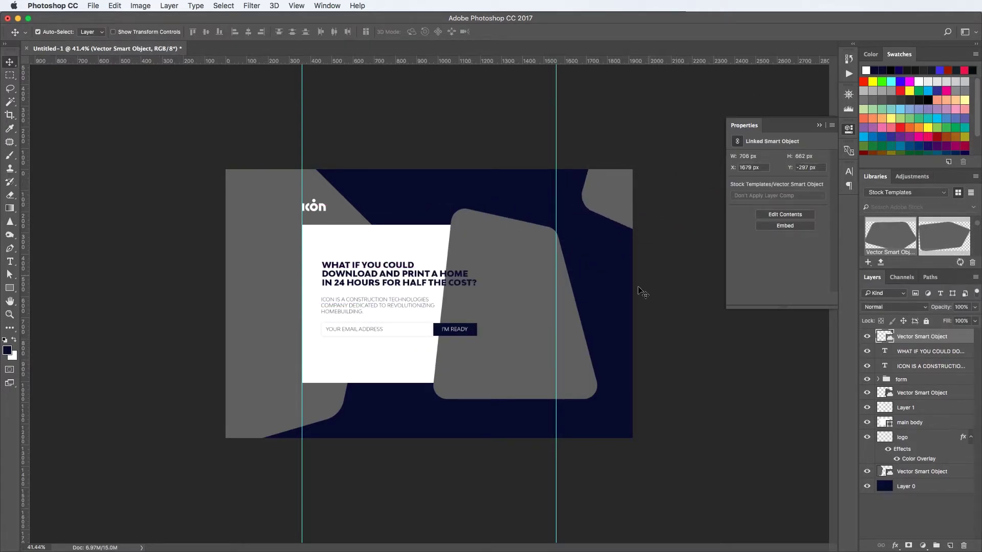
Group the headline, paragraph and email form, and centre the group vertically on the white main body rectangle.
scroll(624, 302, up, 5)
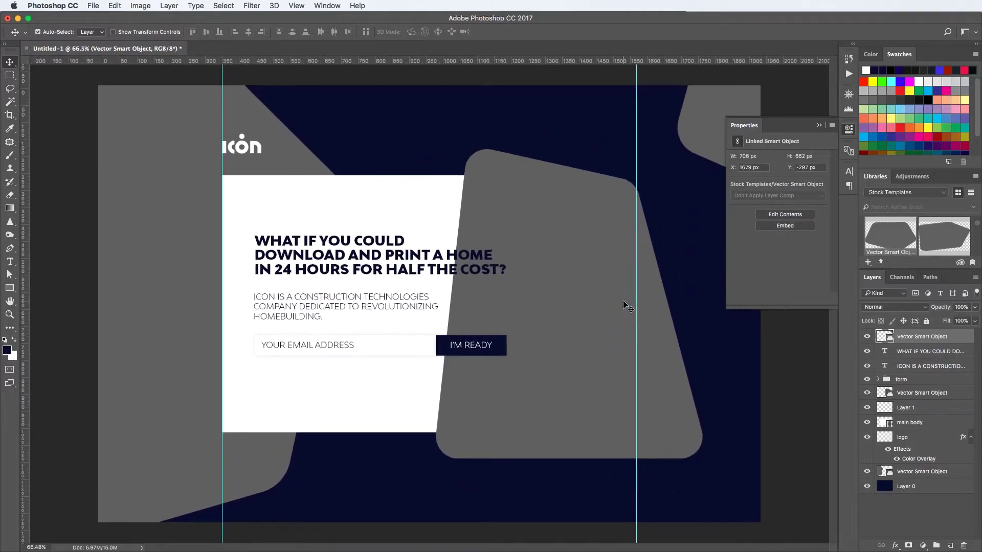
click(352, 258)
shift+click(340, 299)
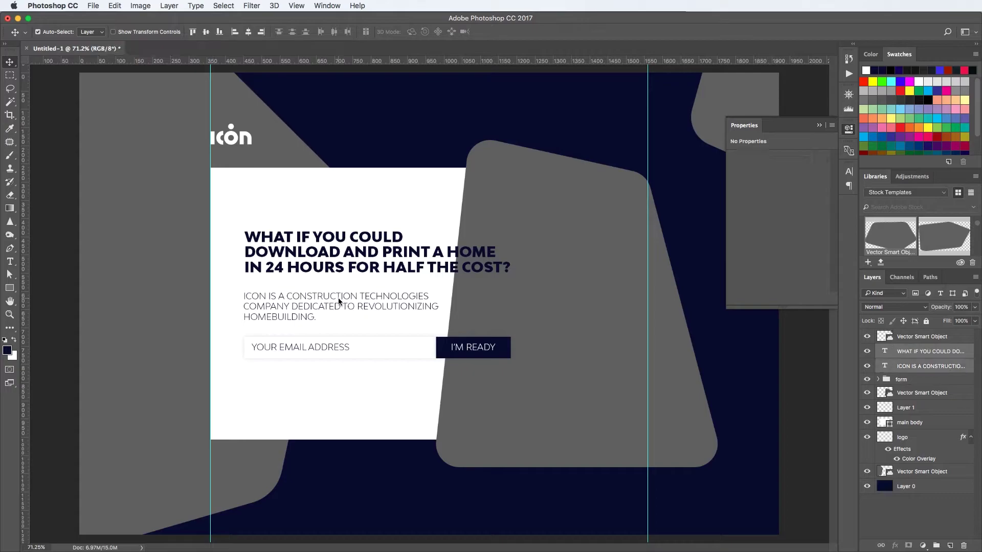
mouse_move(905, 374)
mouse_down()
mouse_move(916, 357)
mouse_move(918, 386)
mouse_up()
key(super+g)
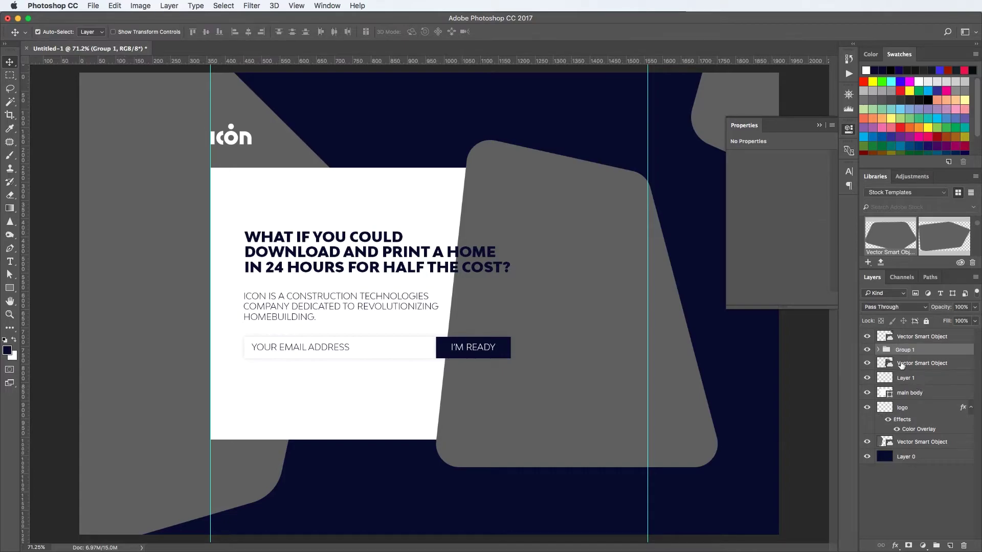
shift+click(916, 394)
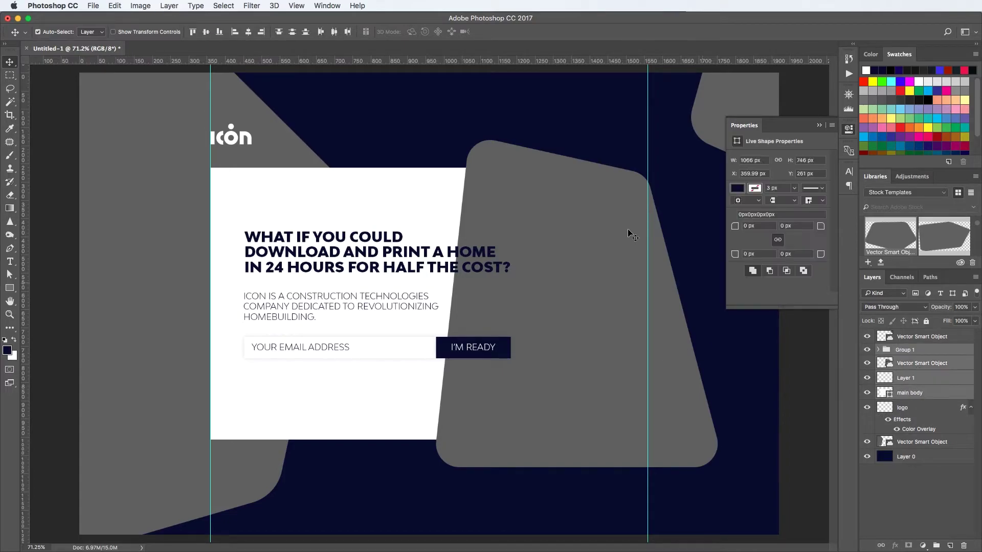
click(207, 34)
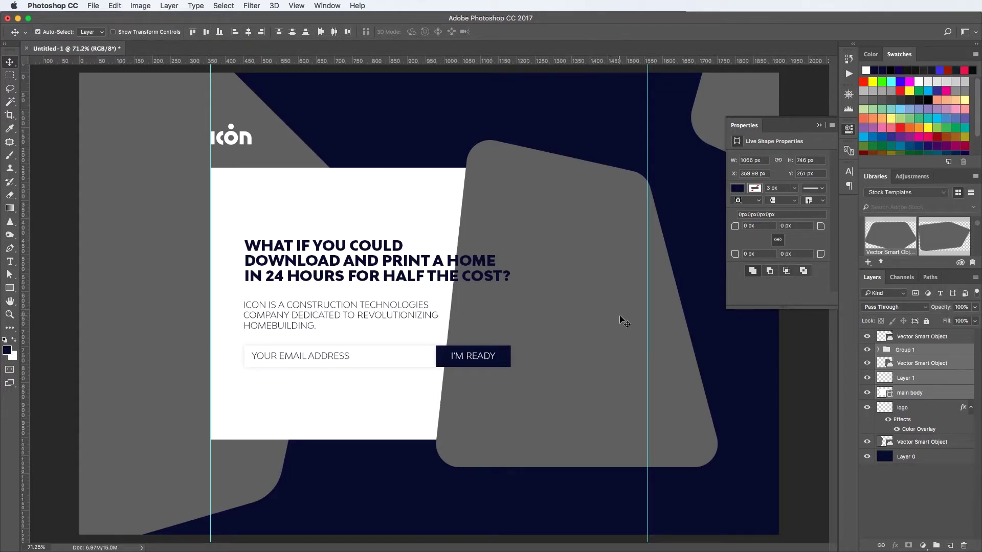
Add a Color Overlay in blue (#164ff8) to the large background shape along the page's left edge.
click(150, 305)
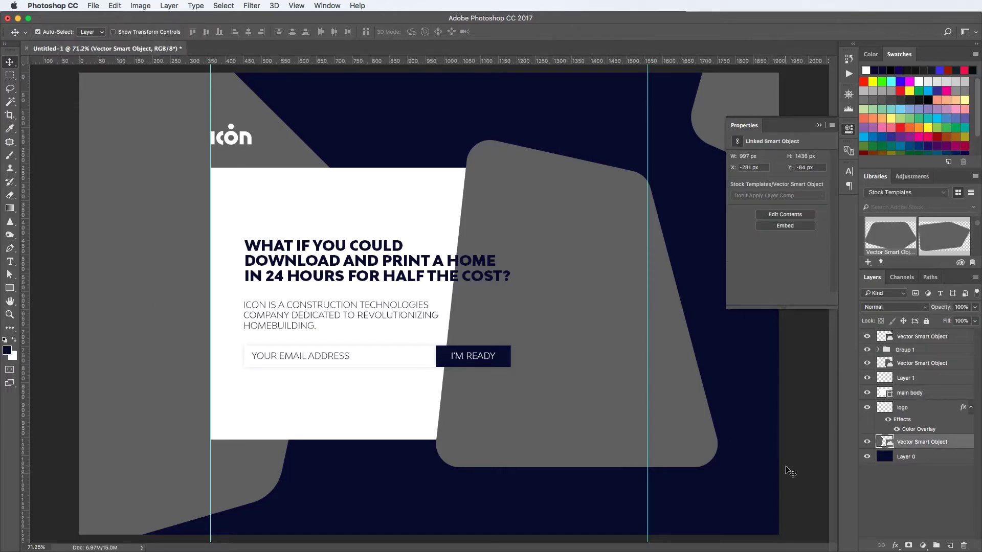
double_click(954, 443)
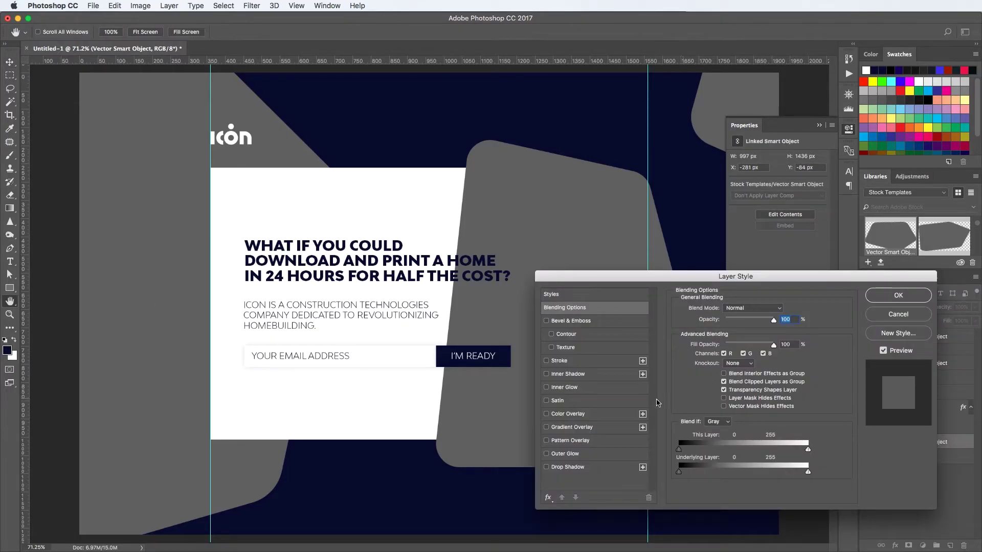
click(604, 417)
click(776, 311)
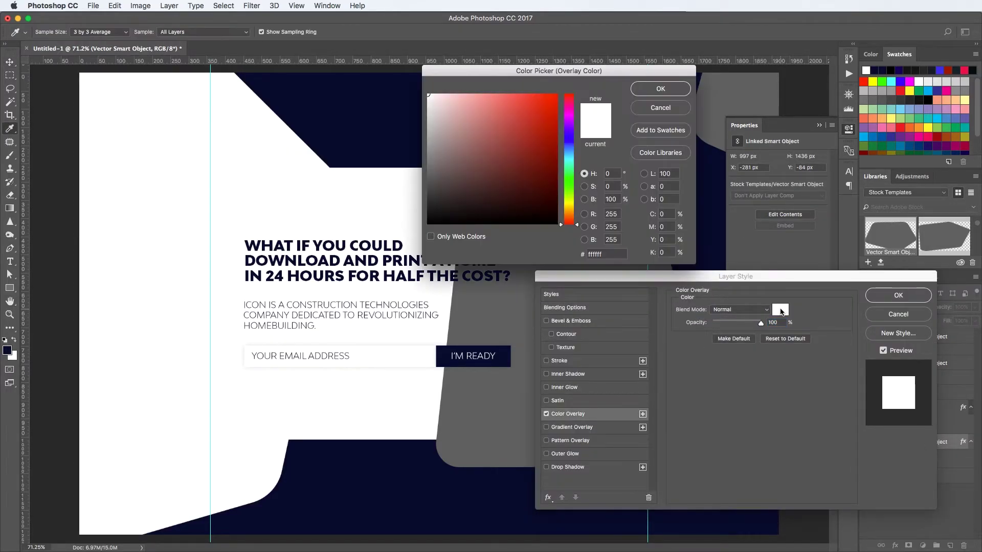
click(362, 108)
click(525, 98)
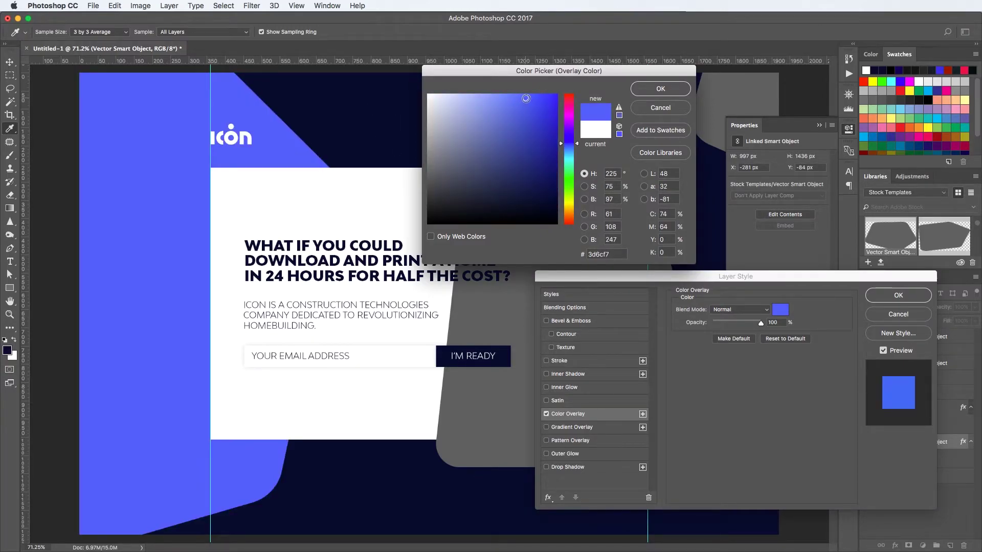
drag(525, 98, 546, 98)
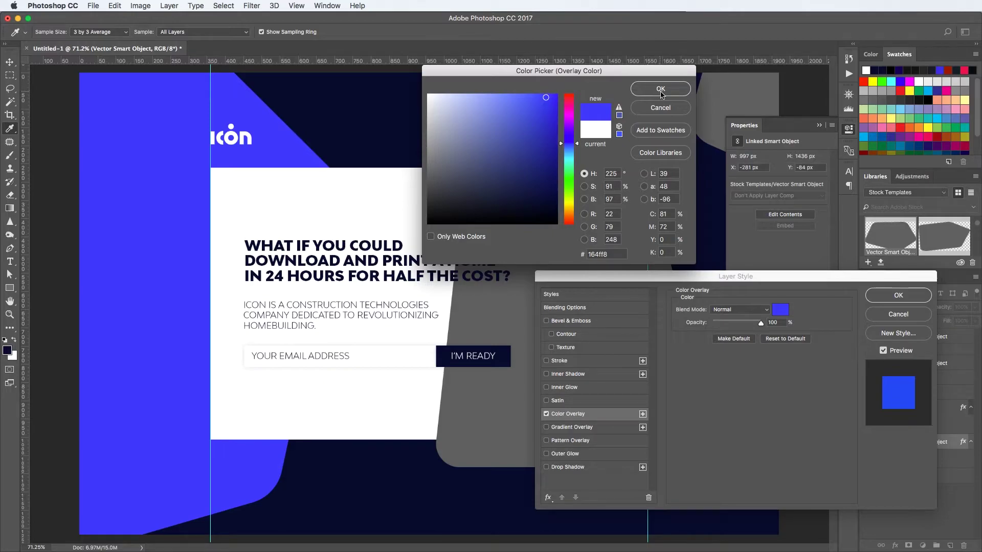
click(661, 90)
Add an Outer Glow in Multiply mode to the blue background shape, with 64% opacity and 35 px size.
click(567, 467)
click(565, 454)
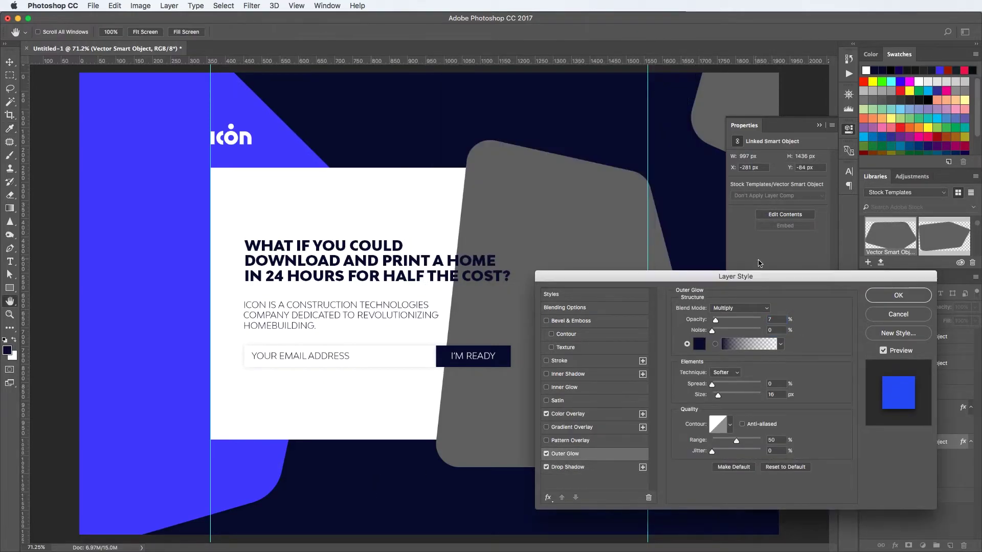
drag(715, 320, 737, 320)
click(546, 467)
drag(717, 395, 721, 396)
drag(737, 320, 743, 320)
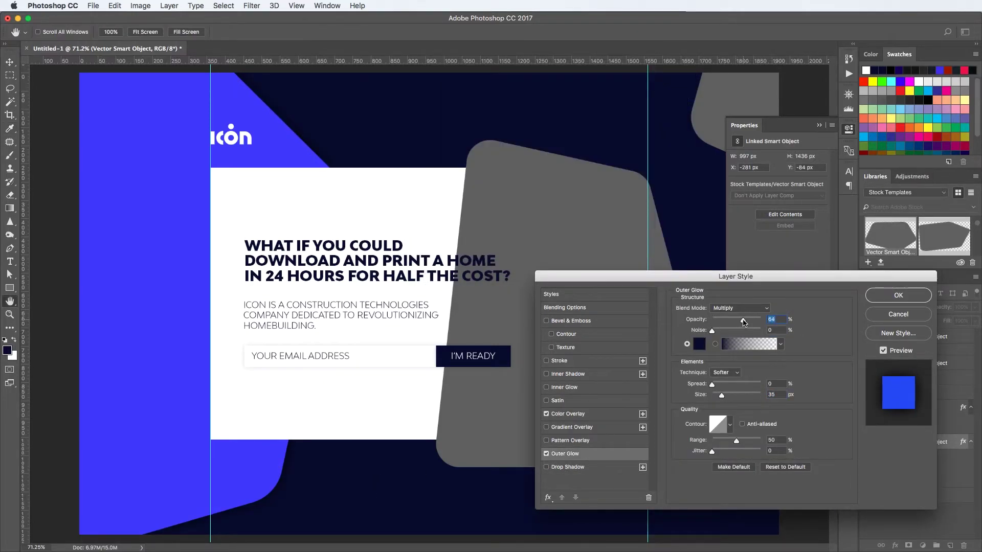
click(898, 295)
Copy the blue shape's layer style and paste it onto the pentagon at the page's upper-right corner.
right_click(920, 442)
click(888, 364)
click(867, 337)
click(867, 337)
right_click(928, 337)
click(857, 372)
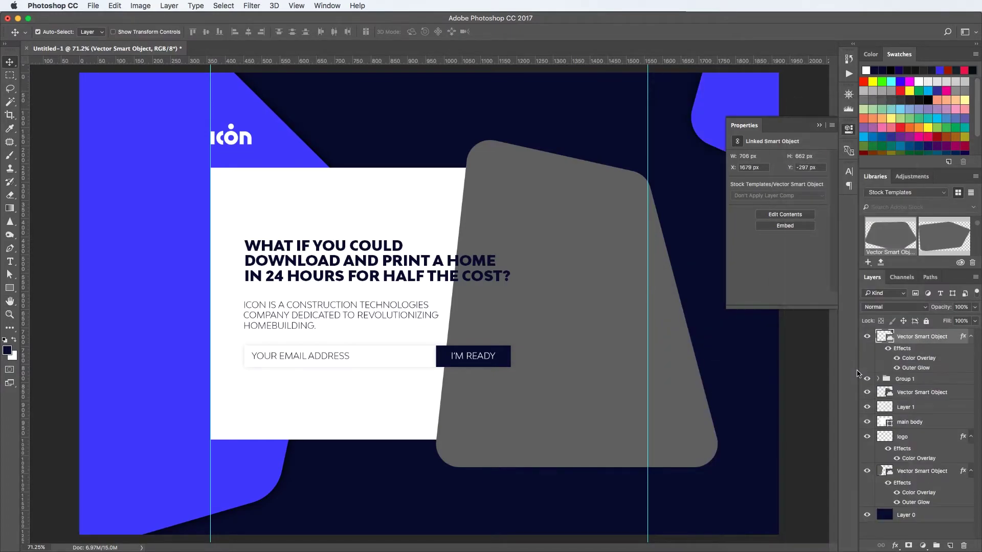
Paste the copied blue overlay and glow style onto the I'M READY button rectangle.
click(504, 352)
right_click(931, 464)
click(858, 349)
Recolour the I'M READY button's Outer Glow with the button's blue, and adjust the glow's opacity and blend mode.
double_click(951, 495)
drag(743, 321, 719, 320)
click(700, 343)
click(503, 353)
click(668, 89)
click(740, 309)
click(747, 349)
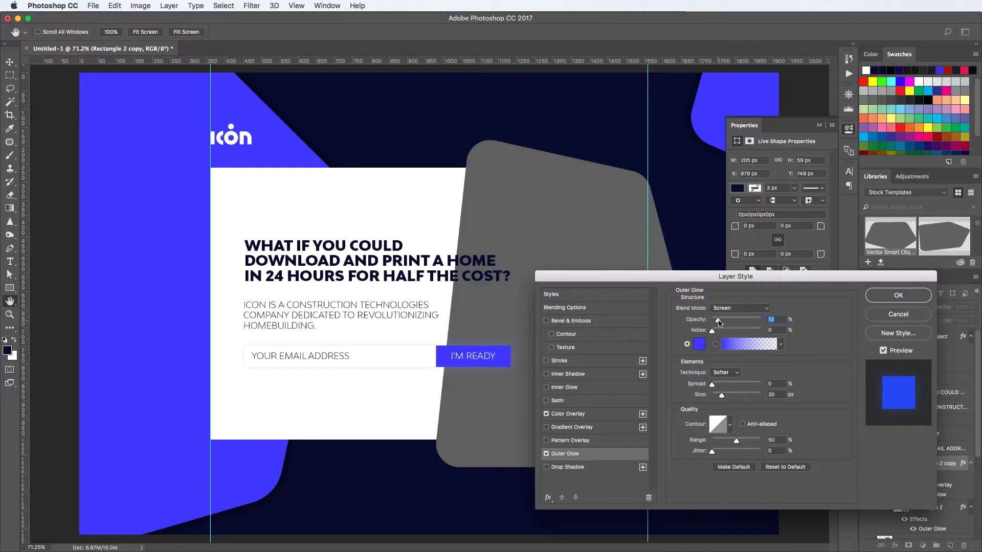
click(740, 308)
click(735, 301)
click(898, 295)
Recolour the headline's first line, WHAT IF YOU COULD, with the background shape's blue, and set the paragraph's opacity to 70%.
key(t)
triple_click(278, 251)
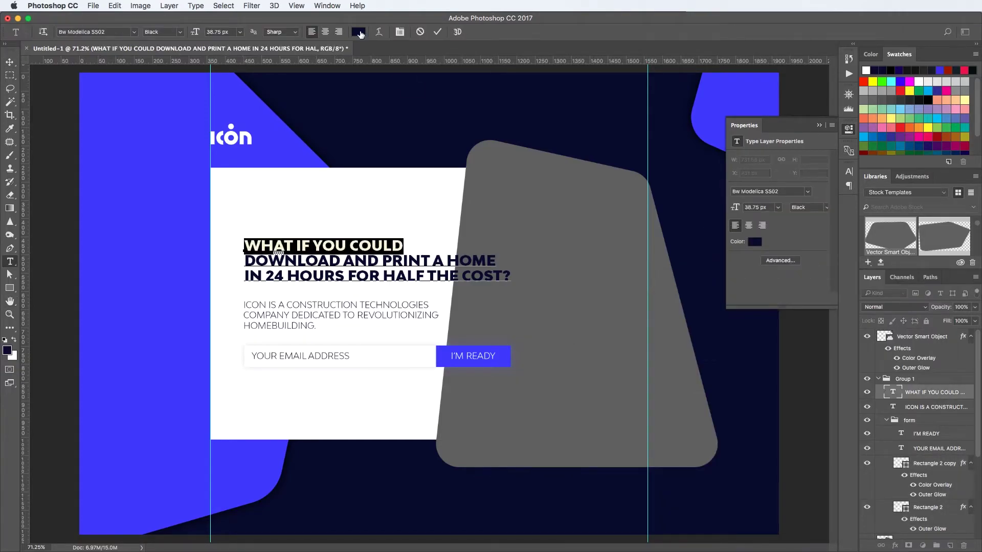
click(361, 34)
click(255, 115)
click(669, 86)
click(9, 61)
click(298, 316)
key(7)
Paste the copied blue overlay and glow style onto the grey rounded trapezoid.
click(556, 375)
key(super+minus)
key(super+minus)
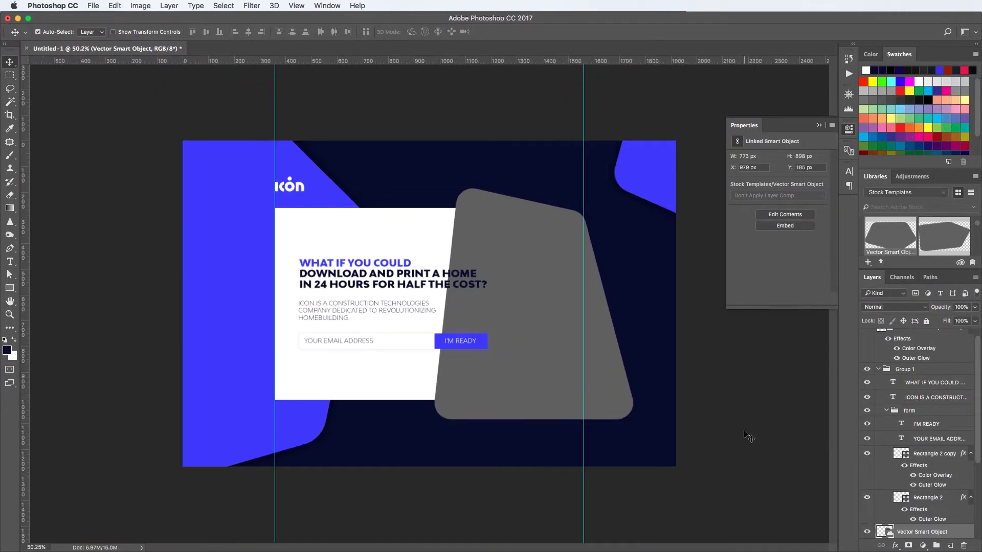
scroll(907, 503, down, 5)
right_click(964, 444)
click(869, 345)
Reduce the trapezoid's Outer Glow to 33% opacity and a smaller size, and change its Color Overlay to white (#ffffff).
double_click(937, 476)
drag(735, 321, 729, 321)
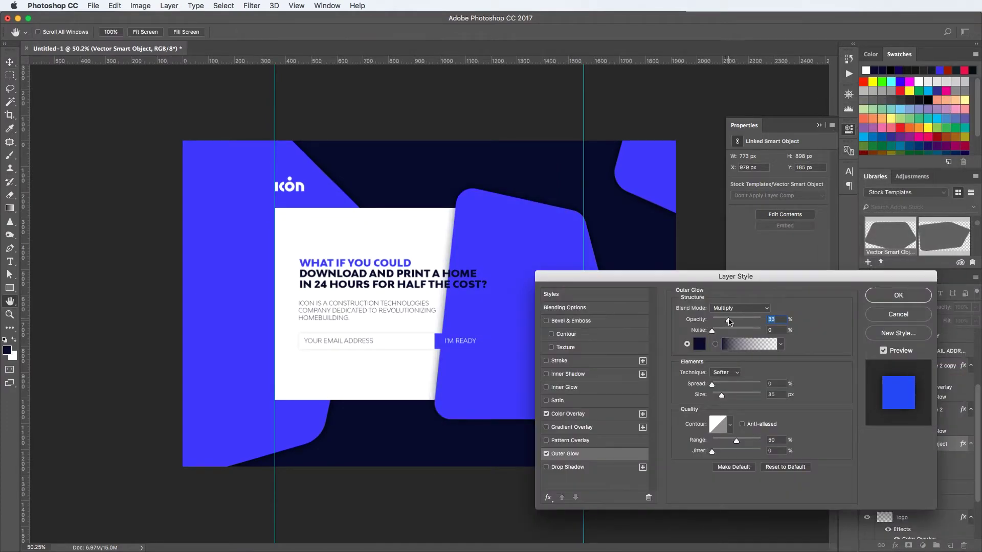
drag(721, 395, 718, 395)
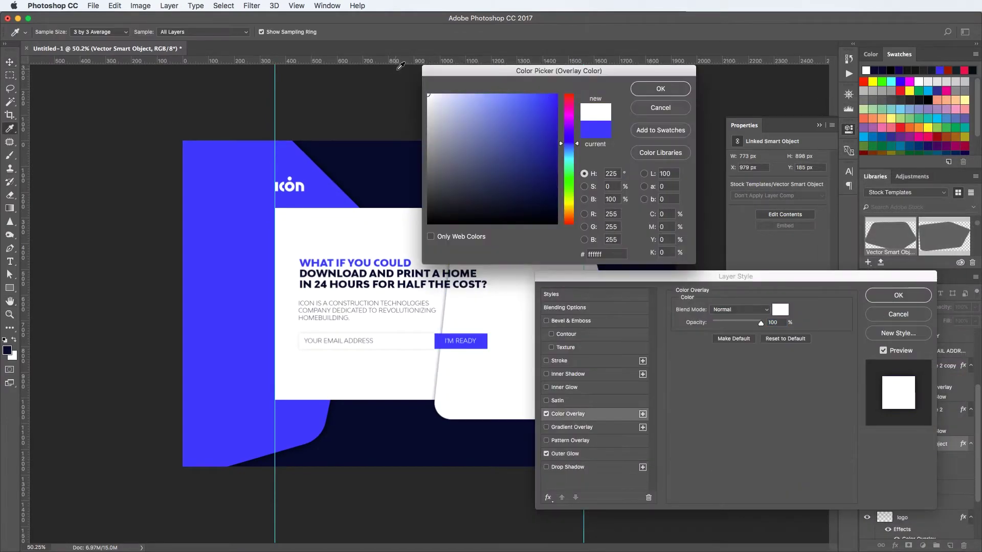
key(Return)
key(Return)
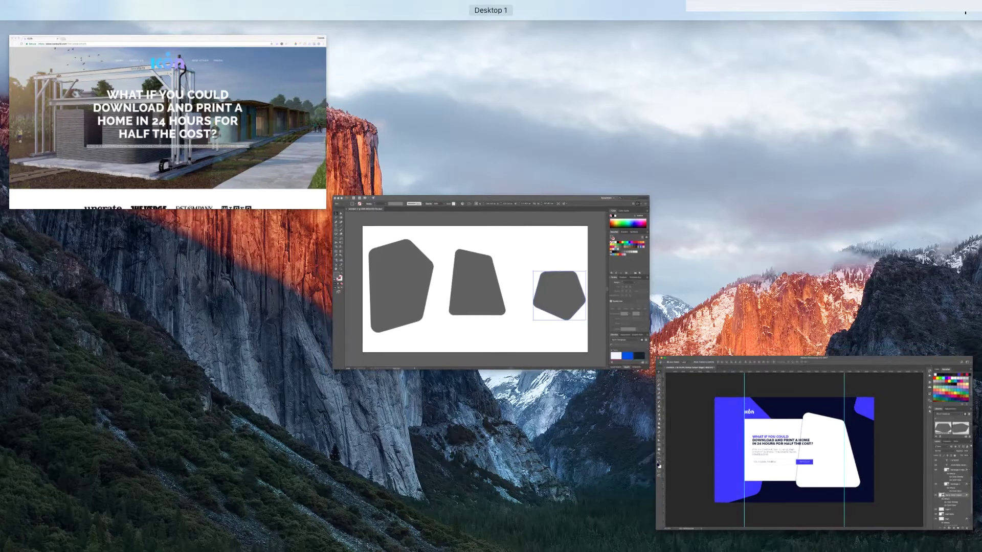
Place the Unsplash atrium photo directly above the trapezoid layer and move it over the shape, to about X 944 px.
click(965, 9)
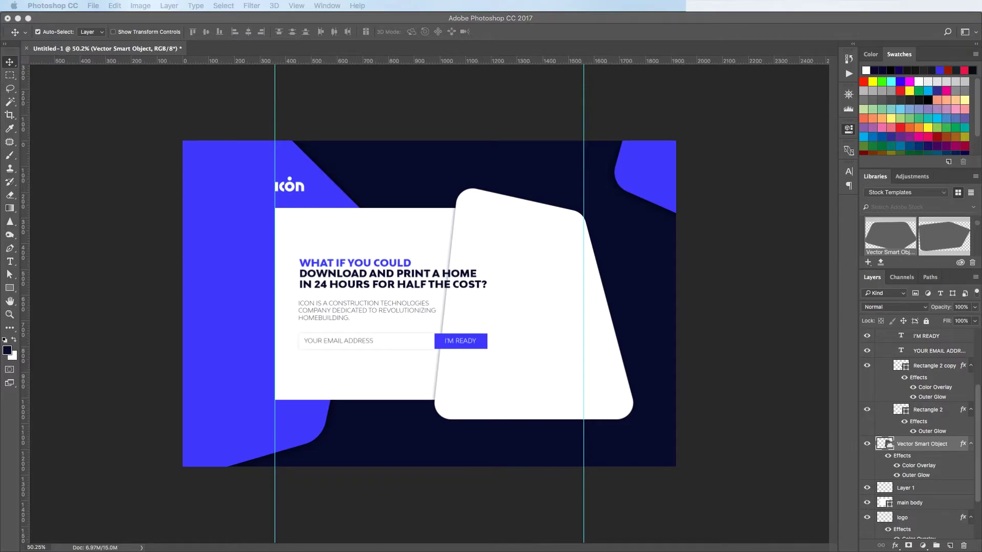
click(507, 231)
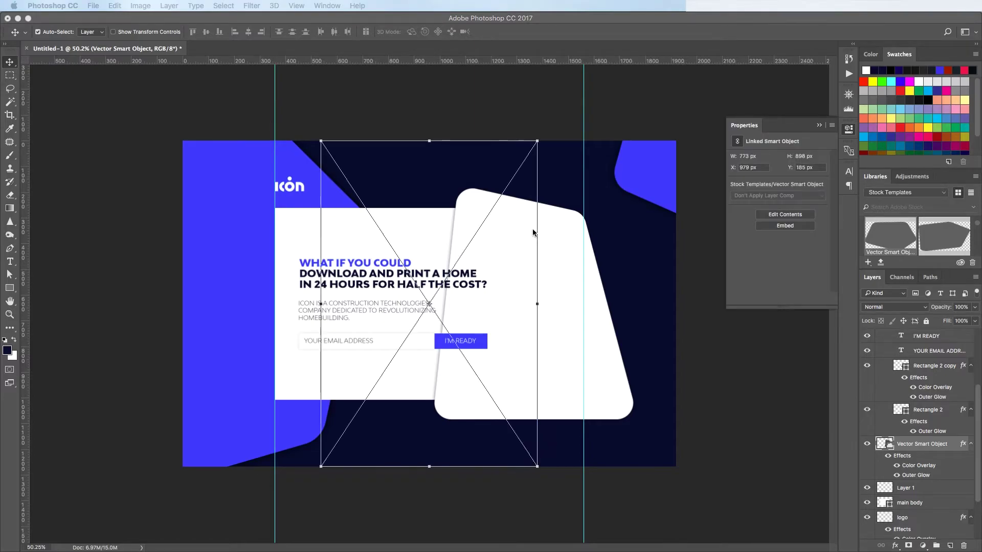
drag(488, 244, 585, 242)
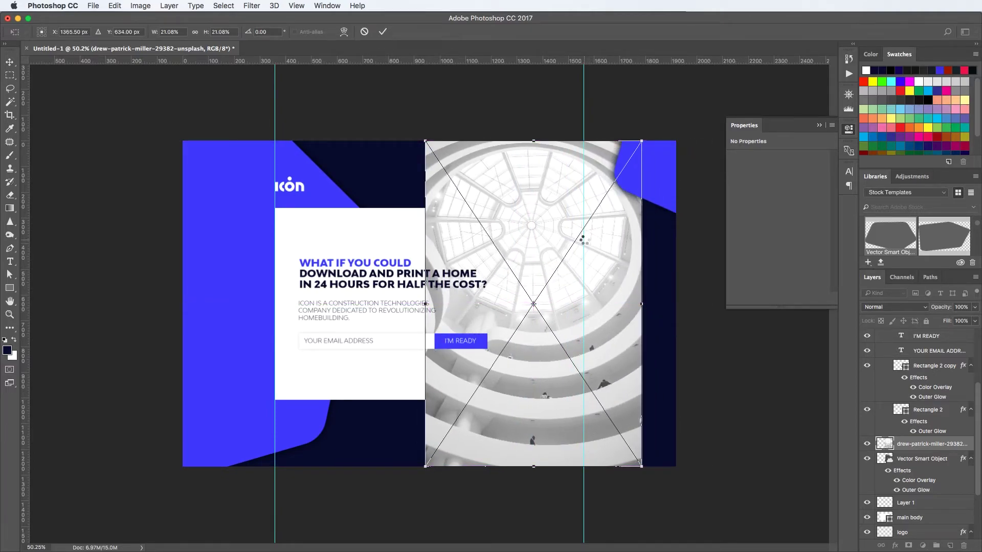
key(Return)
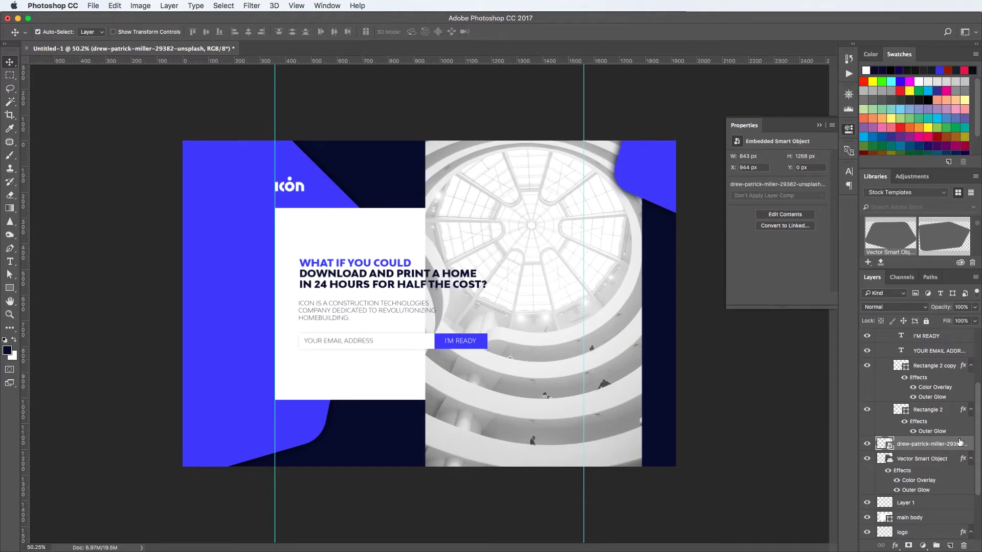
Duplicate the photo layer, rename the lower one "image copy" and stack the other photo layer beneath it.
mouse_move(960, 445)
mouse_down()
mouse_move(915, 537)
mouse_move(950, 546)
mouse_up()
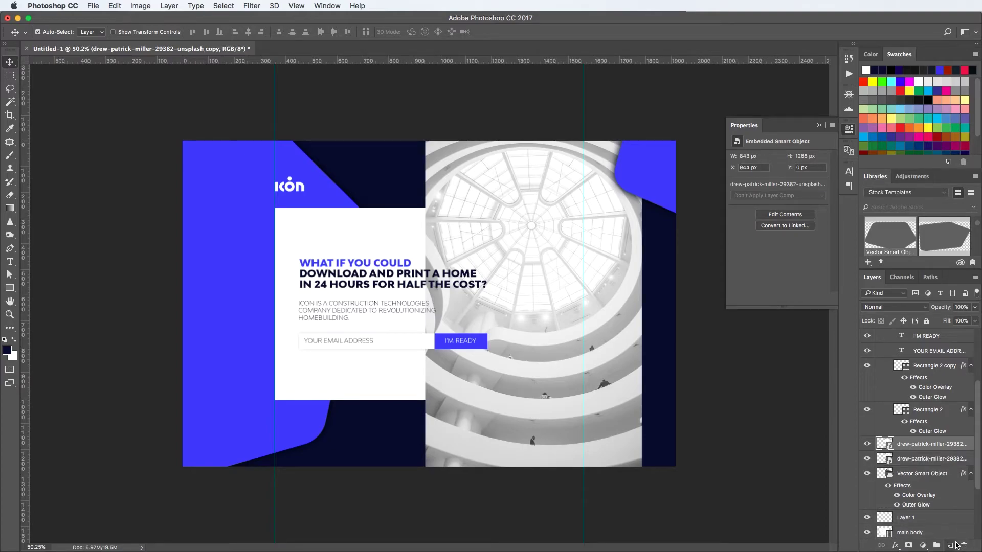
double_click(926, 460)
text(image copy)
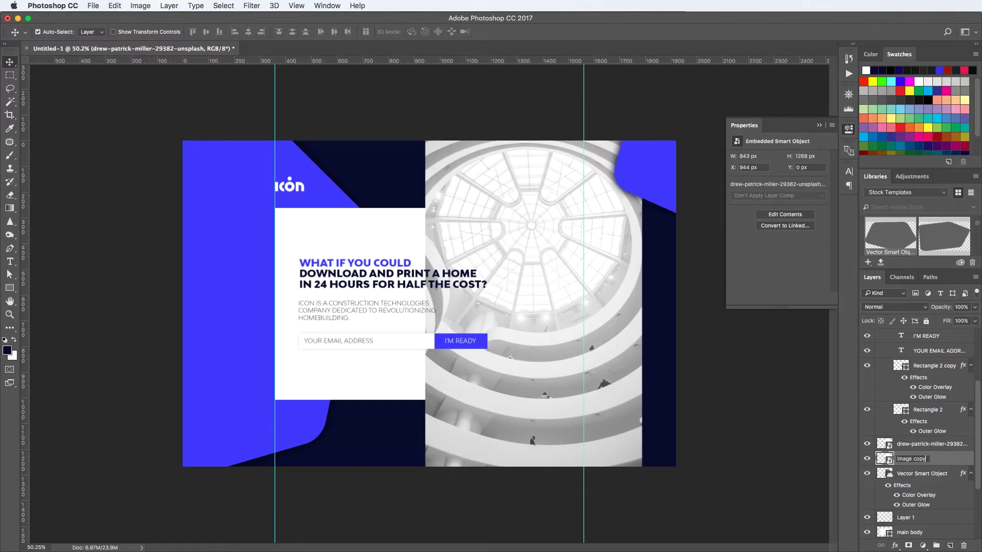
key(Return)
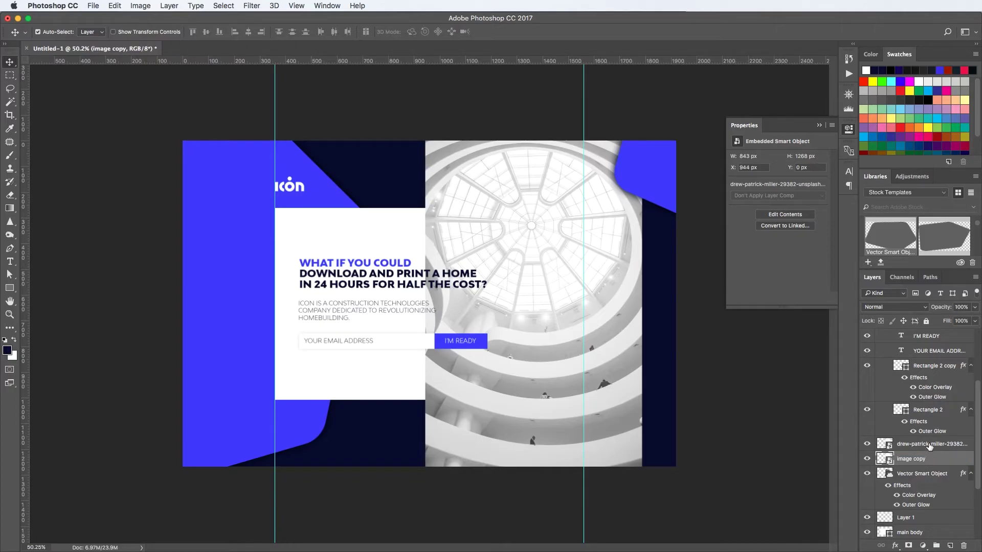
drag(929, 446, 928, 464)
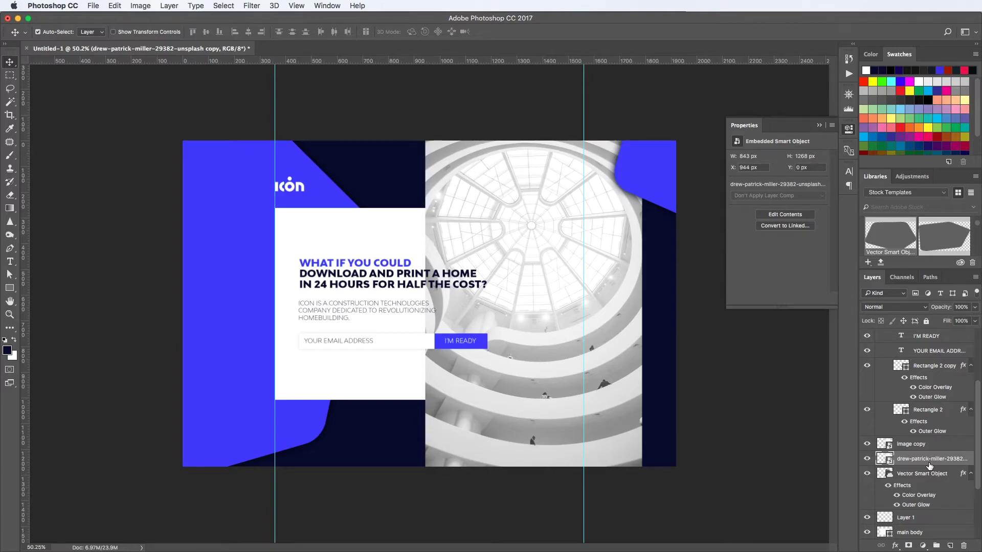
Try clipping the photo to the trapezoid, undo it, and hide the "image copy" layer.
right_click(929, 465)
click(880, 325)
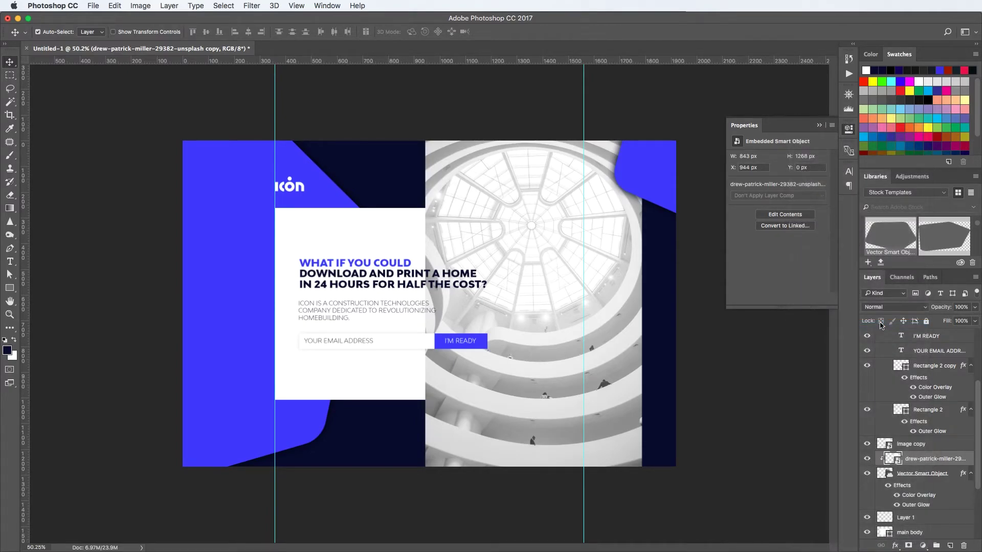
key(super+z)
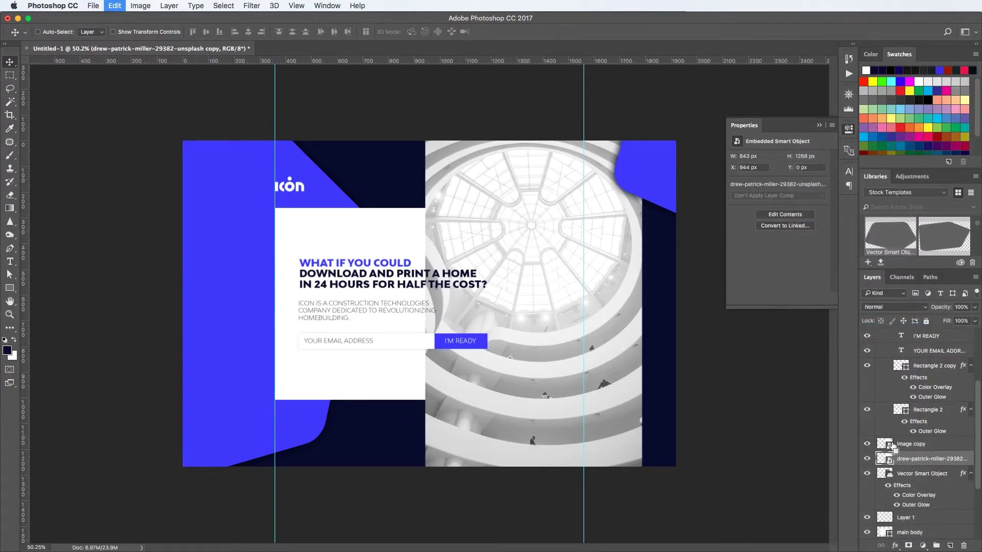
click(867, 445)
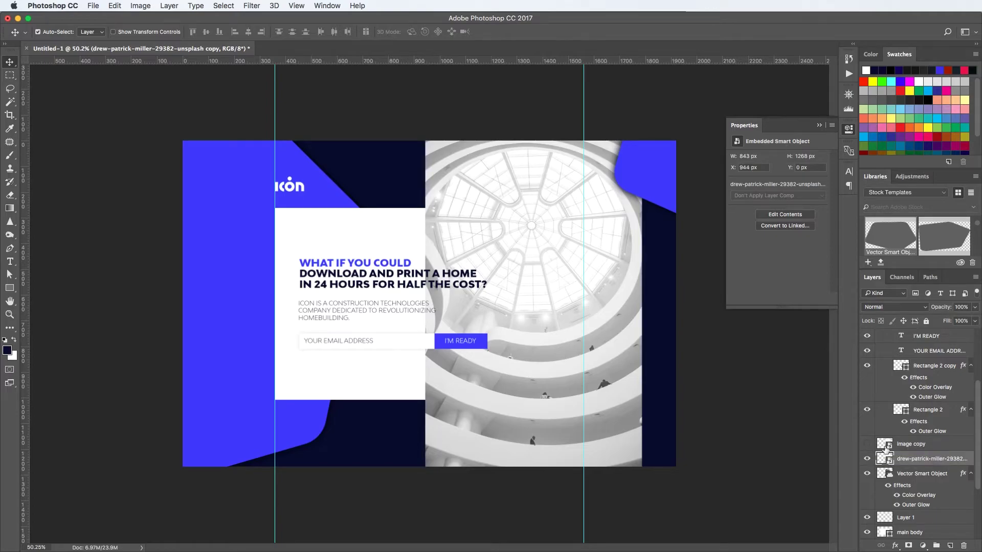
Try clipping the trapezoid to the photo layer moved beneath it, and release the clipping mask.
right_click(941, 462)
click(882, 327)
drag(931, 460, 930, 493)
click(928, 459)
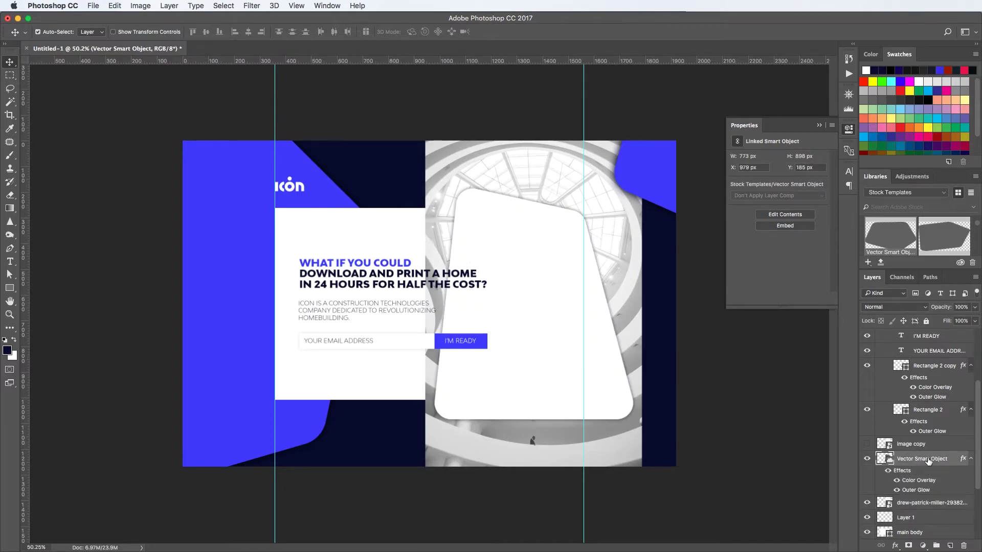
right_click(928, 459)
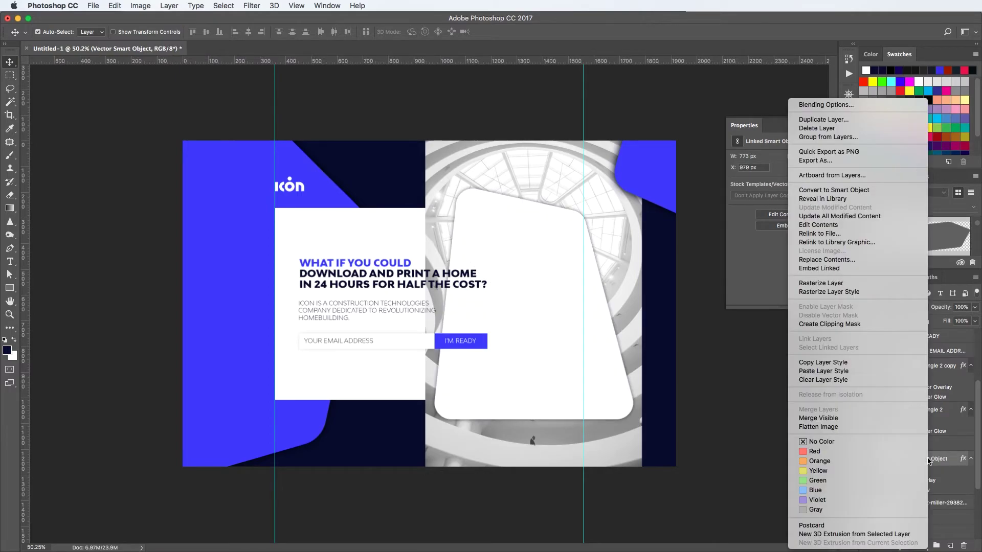
click(865, 324)
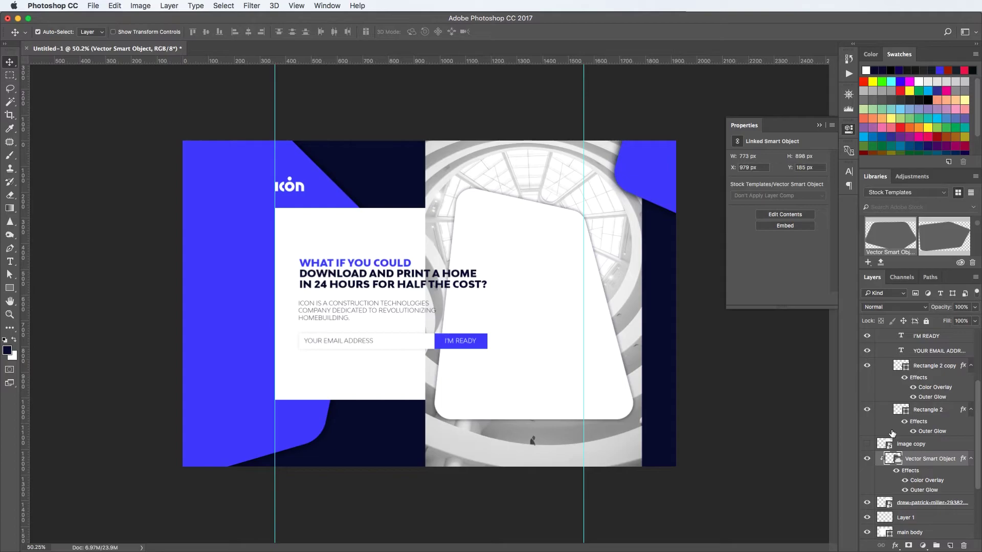
key(ctrl+alt+g)
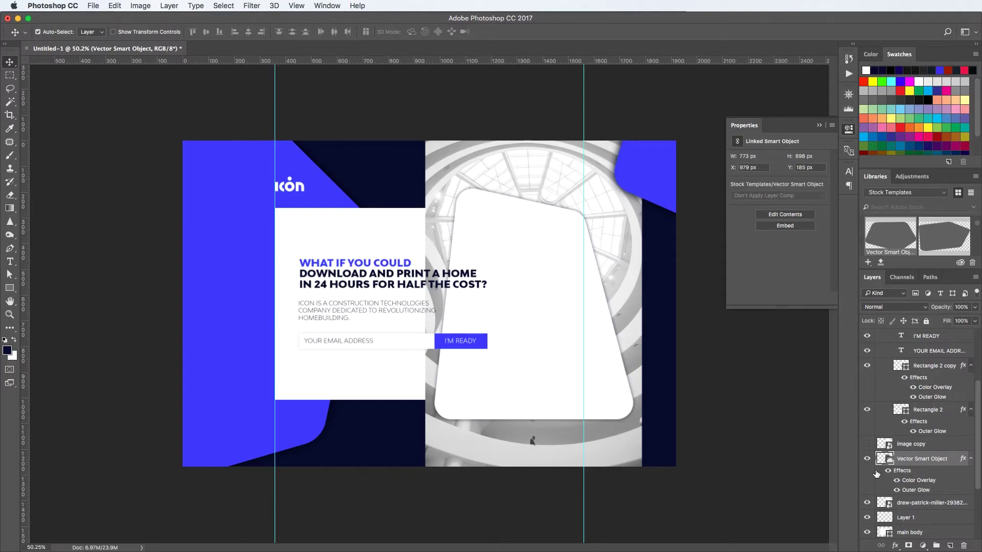
Move the photo layer back above the trapezoid and clip it to the shape with a clipping mask.
drag(916, 508, 919, 450)
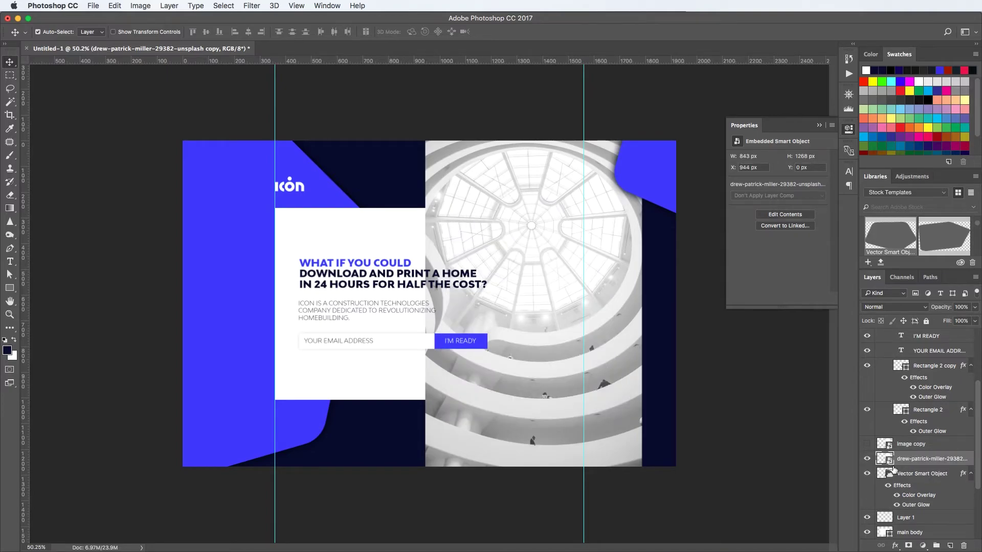
right_click(931, 463)
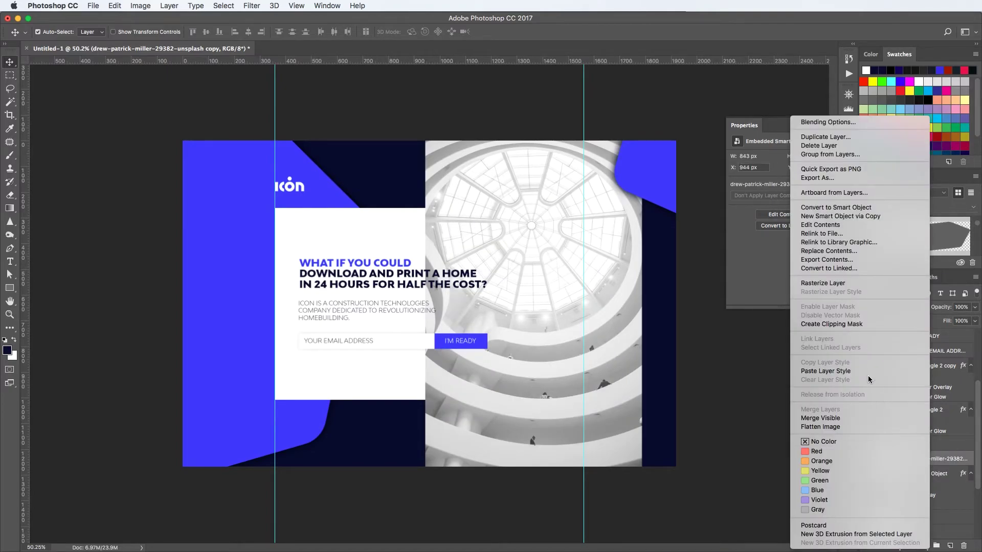
click(859, 325)
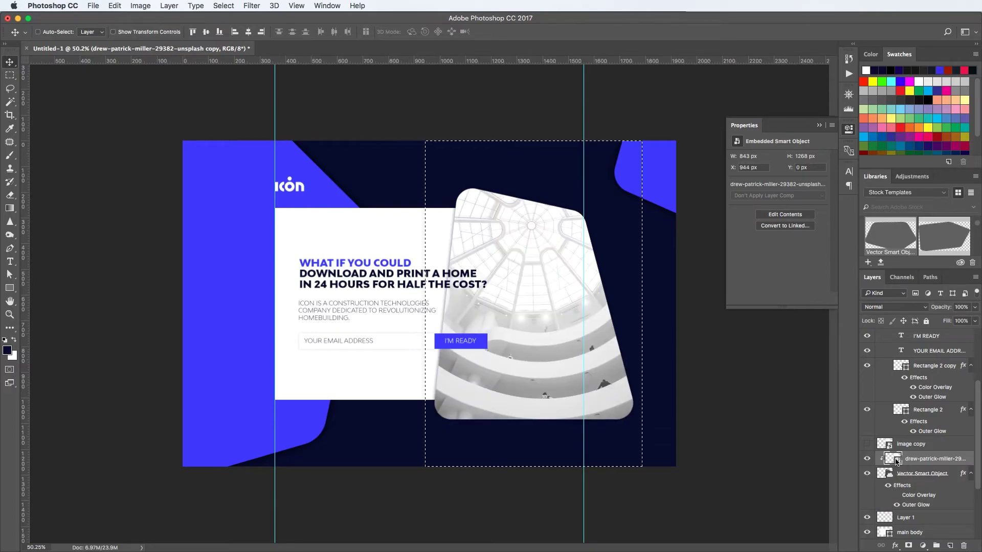
Try a Levels adjustment above the photo with the white input level at about 227, and delete it.
click(922, 546)
click(916, 402)
drag(824, 230, 816, 232)
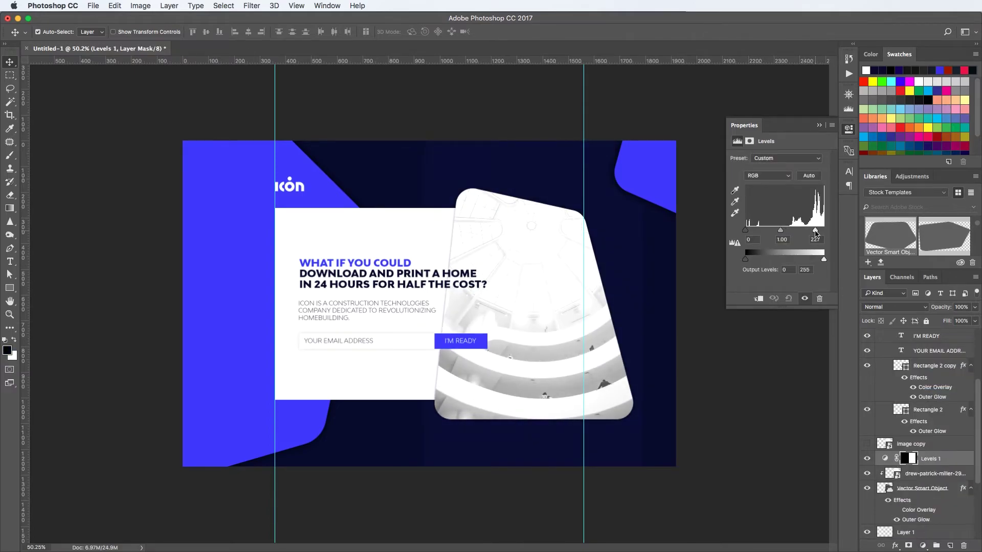
click(820, 126)
drag(954, 458, 963, 546)
Add a clipped Levels adjustment above the trapezoid and mask it so it affects only the area inside the trapezoid's outline.
click(955, 473)
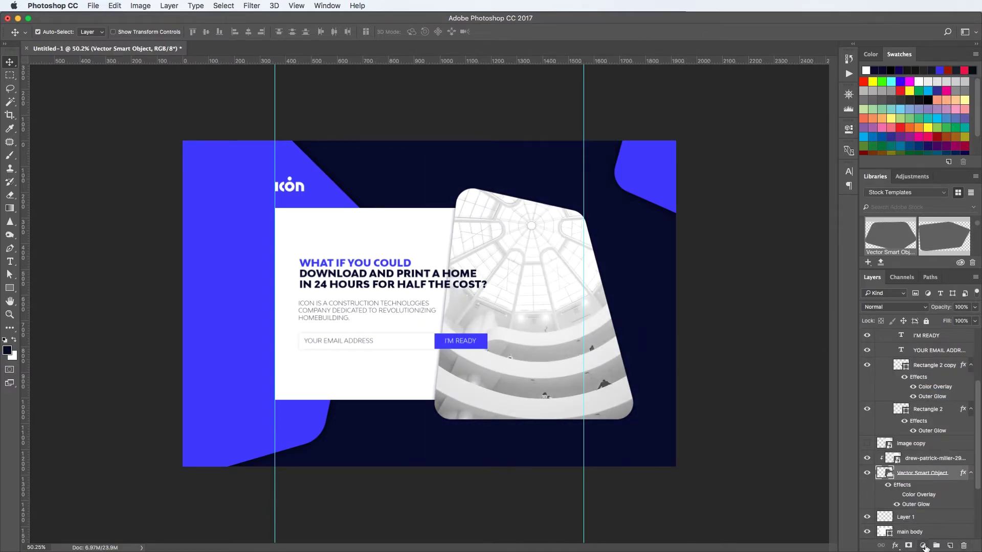
click(923, 545)
click(915, 395)
click(942, 474)
super+click(885, 487)
key(m)
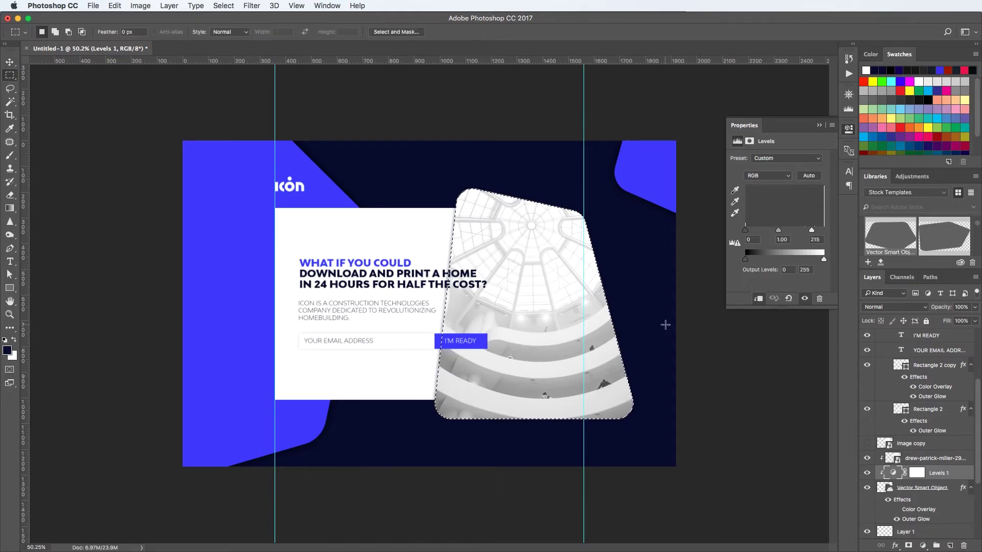
right_click(615, 313)
click(647, 327)
key(alt+BackSpace)
right_click(507, 296)
click(520, 301)
Move the Levels adjustment above the photo and shift its midtone input to increase the photo's contrast.
drag(940, 473, 938, 453)
drag(778, 230, 819, 233)
click(819, 125)
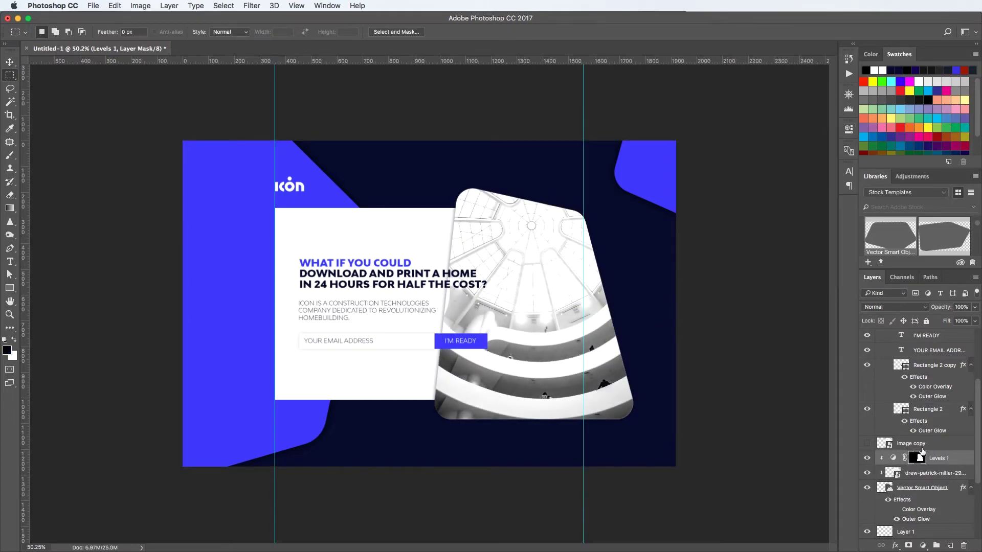
Add a clipped layer above the photo and fade its upper part with a white-to-transparent gradient.
click(927, 475)
key(alt+shift+super+n)
key(g)
key(x)
drag(451, 179, 585, 376)
mouse_move(944, 307)
mouse_down()
mouse_move(910, 307)
mouse_move(946, 307)
mouse_up()
Hide the Levels adjustment and add a white-filled clipped layer between the photo and the trapezoid.
click(935, 488)
click(897, 525)
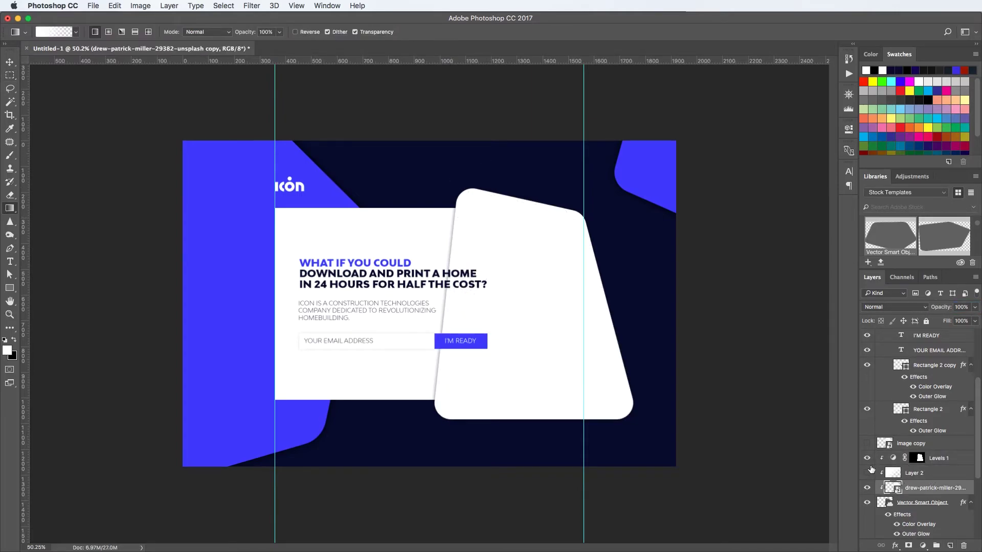
scroll(908, 508, down, 2)
click(896, 479)
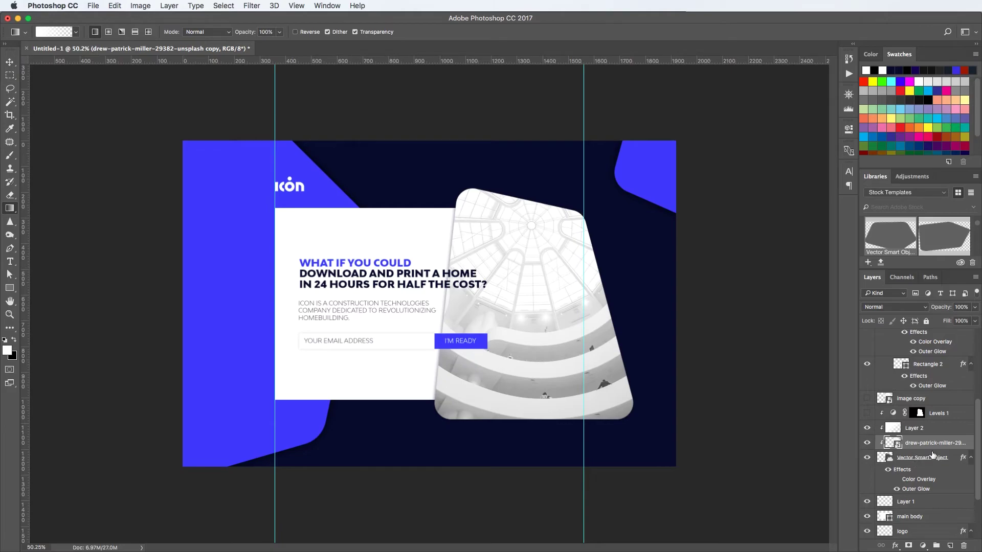
click(949, 546)
drag(934, 444, 936, 460)
key(super+BackSpace)
key(alt+BackSpace)
Show the Levels adjustment again and lower its opacity to 53%.
click(921, 443)
drag(941, 307, 918, 309)
click(867, 413)
click(939, 413)
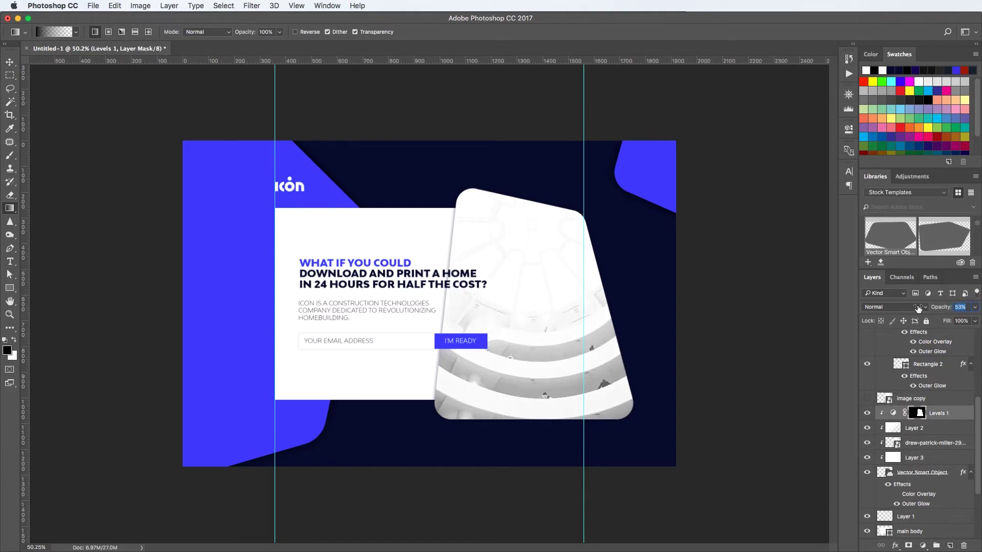
Round the corners of the white main body rectangle slightly in its live shape properties.
click(940, 460)
key(v)
click(320, 234)
click(328, 5)
click(338, 302)
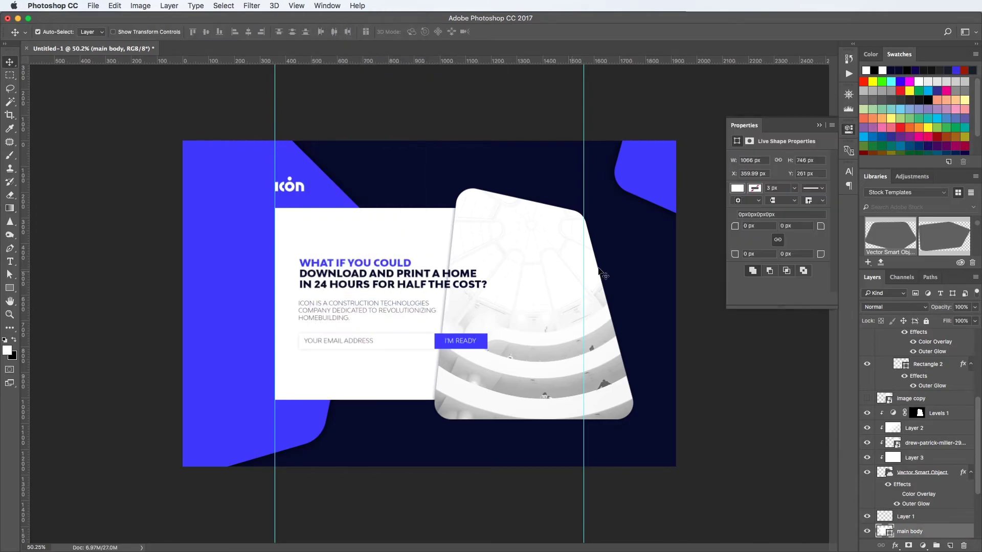
drag(734, 226, 740, 226)
key(Return)
Round the email field's left corners with a 10 px upper and a 9 px lower radius, keeping the right corners square.
key(super+plus)
click(849, 94)
key(super+plus)
key(super+minus)
click(393, 361)
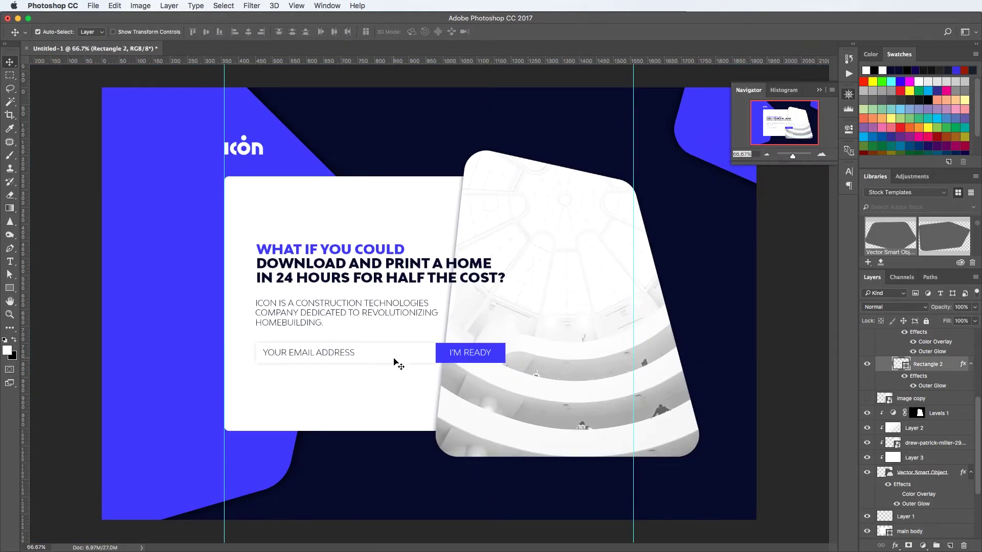
click(327, 5)
click(347, 300)
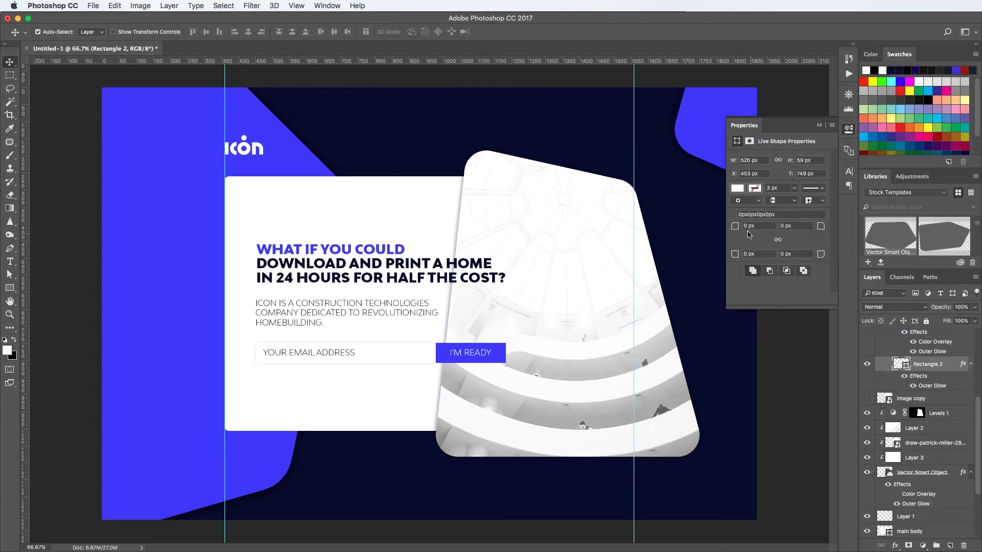
click(741, 227)
key(Return)
mouse_move(738, 228)
mouse_down()
mouse_move(740, 255)
mouse_move(723, 225)
mouse_up()
key(Return)
Set all corner radii of the I'M READY button to 10 px.
click(498, 358)
key(a)
click(779, 238)
text(10)
key(Return)
Change the I'M READY label from Light to a bolder font weight.
key(t)
triple_click(477, 353)
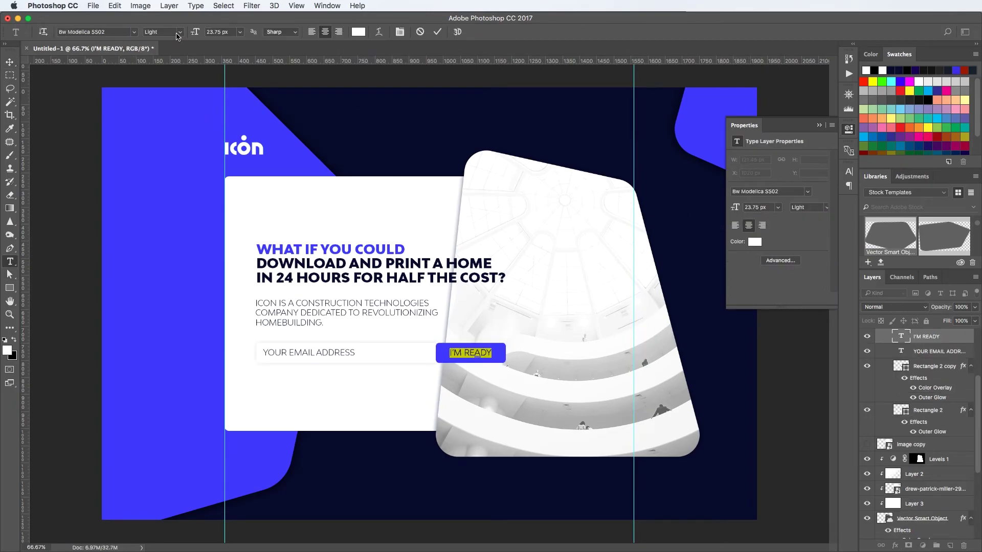
click(178, 32)
click(182, 118)
key(super+Return)
Recolor the YOUR EMAIL ADDRESS placeholder text to a light grey.
key(v)
key(t)
triple_click(329, 352)
click(358, 32)
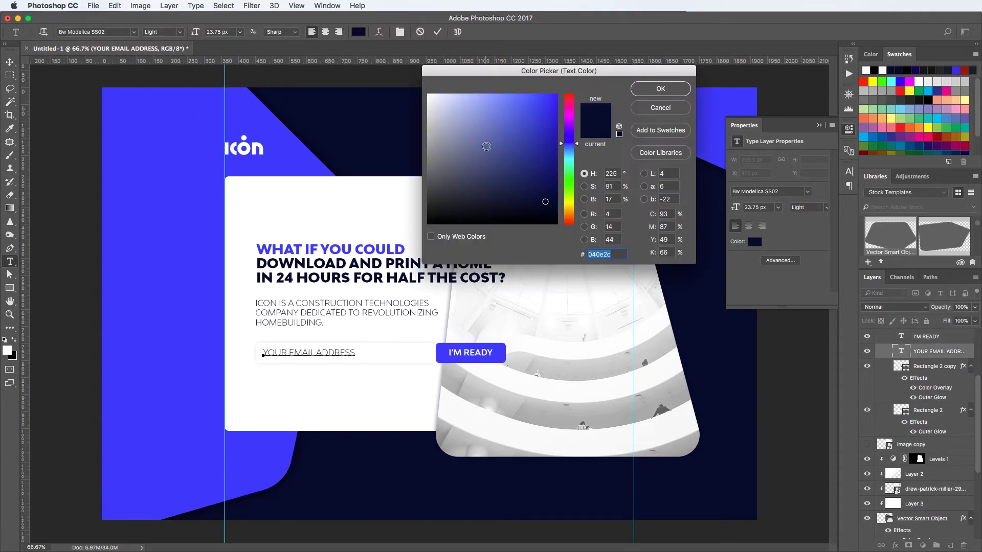
drag(486, 147, 447, 129)
click(669, 90)
click(437, 33)
Stretch the email field and the I'M READY button downward to a height of 68 px.
key(v)
click(353, 360)
key(super+t)
drag(347, 364, 346, 367)
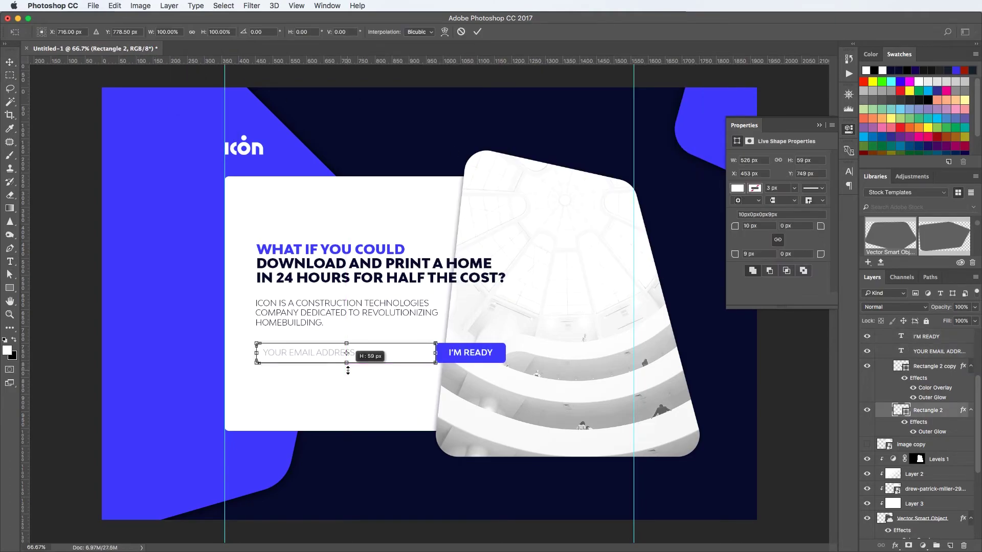
scroll(346, 366, up, 6)
drag(281, 410, 281, 415)
key(Return)
click(501, 407)
key(super+t)
drag(566, 410, 572, 416)
key(Return)
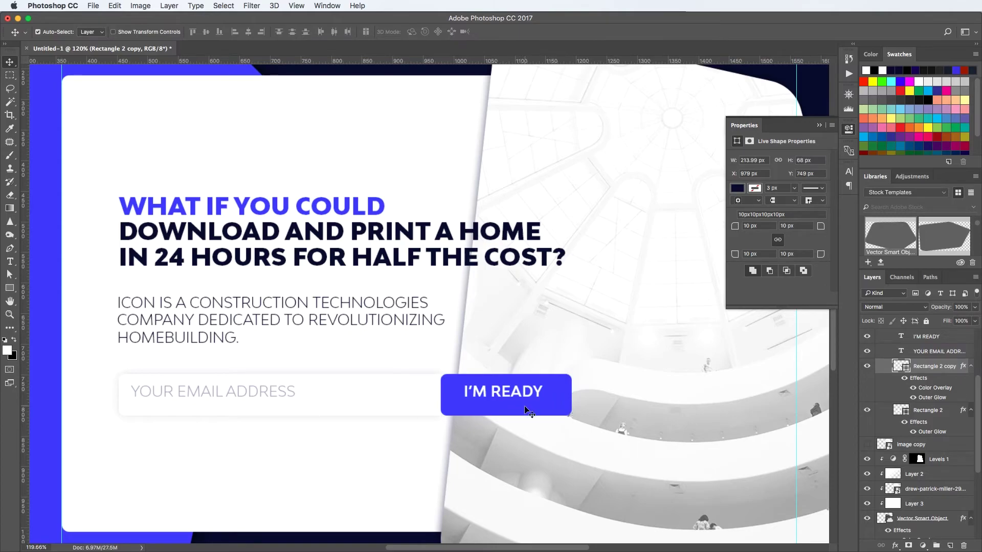
Shift the I'M READY button and its label about 6 px left so the button overlaps the email field.
shift+click(524, 393)
drag(524, 393, 519, 392)
key(Right)
key(Right)
Vertically center both labels with the email field and button, and center the I'M READY label within its button.
click(284, 393)
shift+click(348, 405)
shift+click(525, 393)
shift+click(542, 410)
click(206, 31)
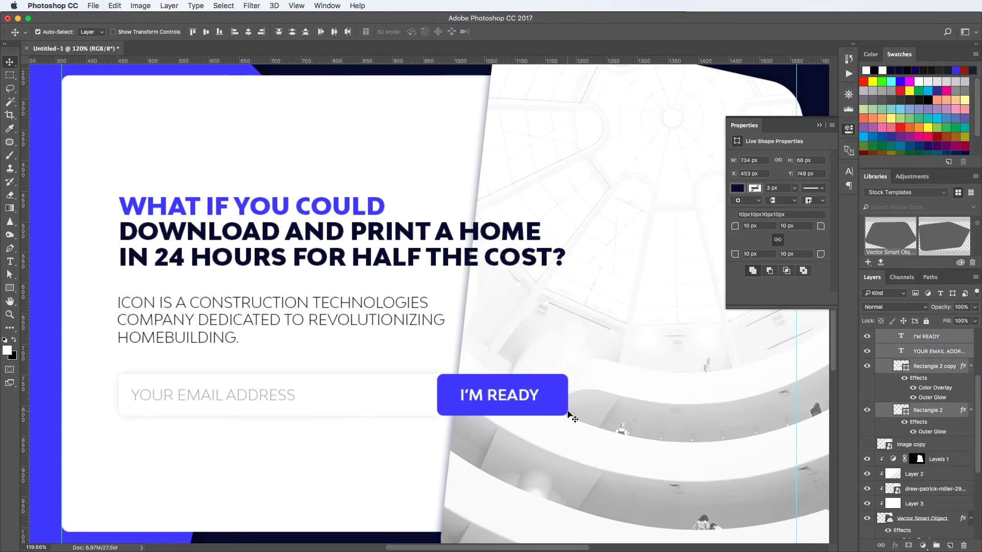
click(557, 407)
shift+click(522, 396)
Give the I'M READY button a blue Outer Glow in Multiply mode with about 38% opacity and 16 px size.
double_click(931, 397)
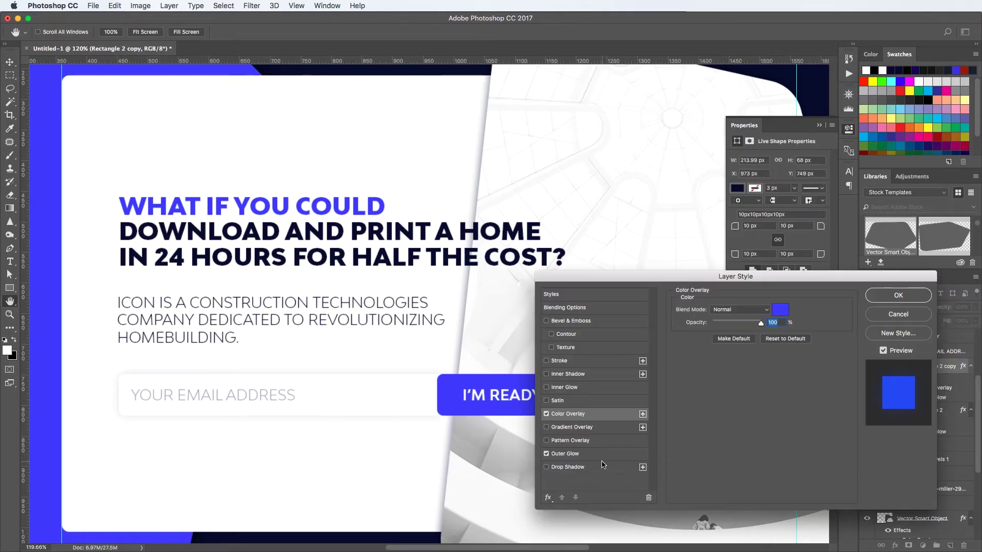
click(726, 308)
click(724, 291)
drag(722, 396, 717, 397)
drag(719, 322, 730, 322)
drag(717, 396, 718, 396)
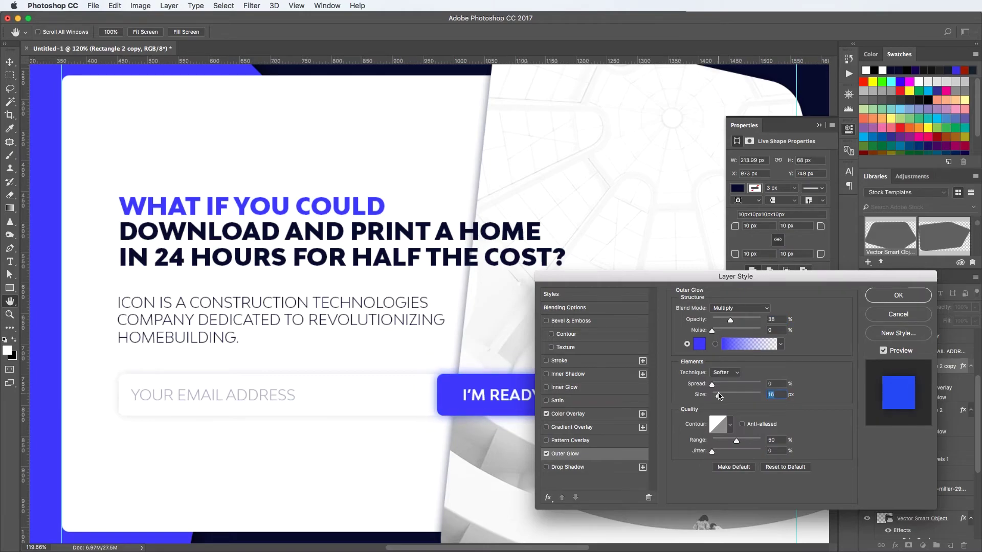
click(884, 296)
Rename Group 1 to "content" and center it vertically within the white main body rectangle.
scroll(828, 176, down, 4)
click(848, 94)
click(766, 154)
scroll(916, 383, up, 2)
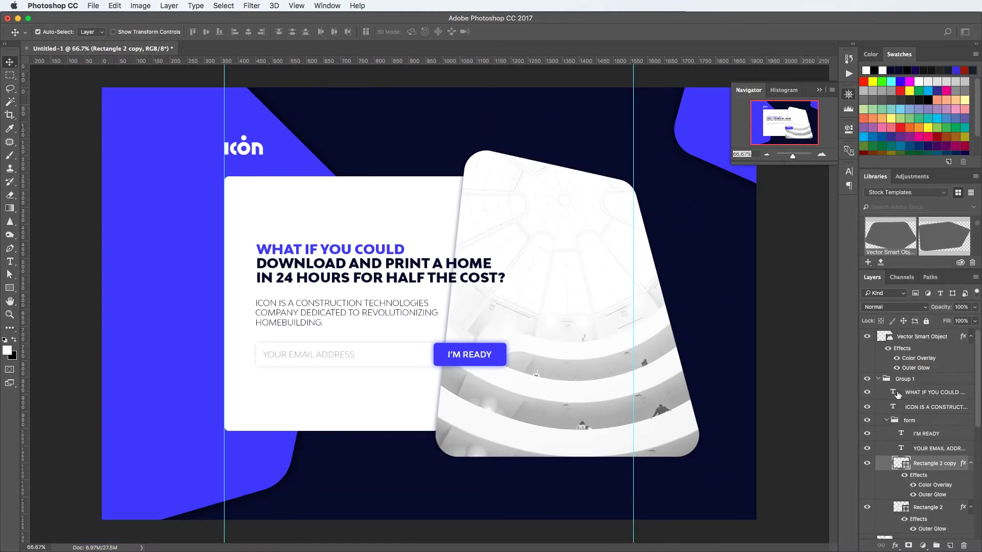
click(878, 379)
click(906, 381)
double_click(903, 379)
text(content)
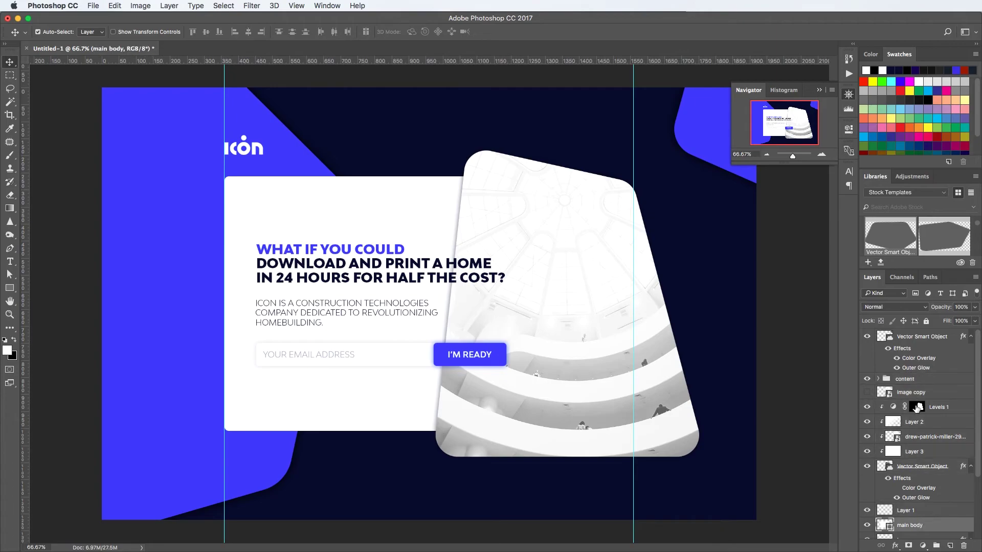
key(Return)
click(207, 32)
Move the "image copy" layer below the main body layer and make it visible.
click(911, 392)
click(866, 393)
click(866, 392)
drag(912, 393, 933, 516)
scroll(934, 513, down, 3)
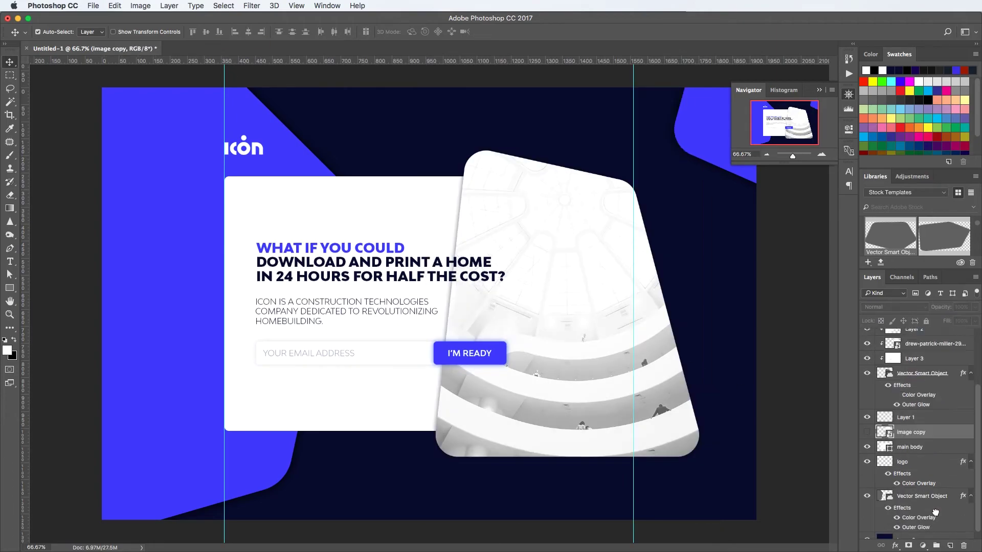
drag(928, 425, 929, 449)
click(866, 438)
Set the "image copy" layer to Screen blending at 7% opacity and add a layer mask.
click(884, 308)
click(887, 543)
text(8)
drag(965, 308, 943, 310)
key(Return)
click(896, 308)
click(887, 144)
click(889, 308)
click(891, 314)
click(908, 545)
Try hiding the background image's edges by painting black on its mask with a large soft brush, and refill the mask with white.
key(b)
key(x)
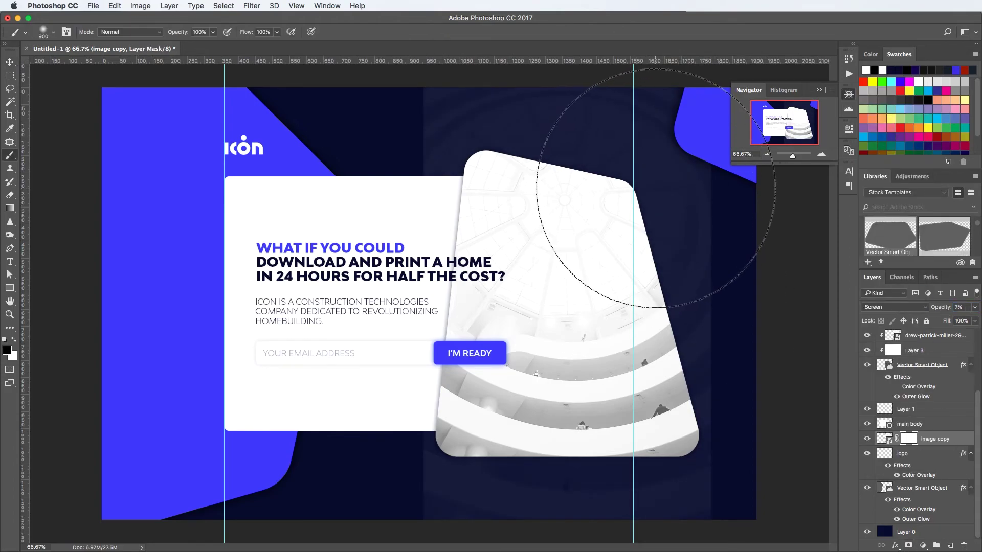
key(bracketleft)
key(bracketleft)
key(bracketleft)
key(bracketleft)
key(bracketleft)
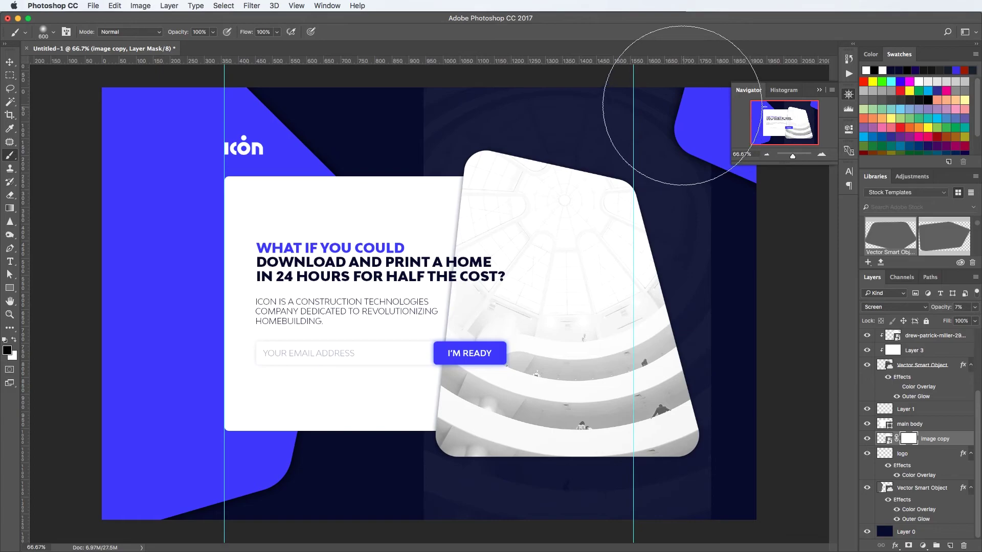
mouse_move(732, 202)
mouse_down()
mouse_move(672, 61)
mouse_move(794, 500)
mouse_up()
mouse_move(762, 324)
mouse_down()
mouse_move(774, 339)
mouse_move(746, 551)
mouse_move(602, 551)
mouse_move(644, 551)
mouse_move(504, 499)
mouse_move(657, 504)
mouse_move(394, 505)
mouse_move(415, 496)
mouse_move(340, 408)
mouse_up()
mouse_move(376, 148)
mouse_down()
mouse_move(367, 112)
mouse_move(287, 218)
mouse_move(412, 119)
mouse_move(325, 335)
mouse_up()
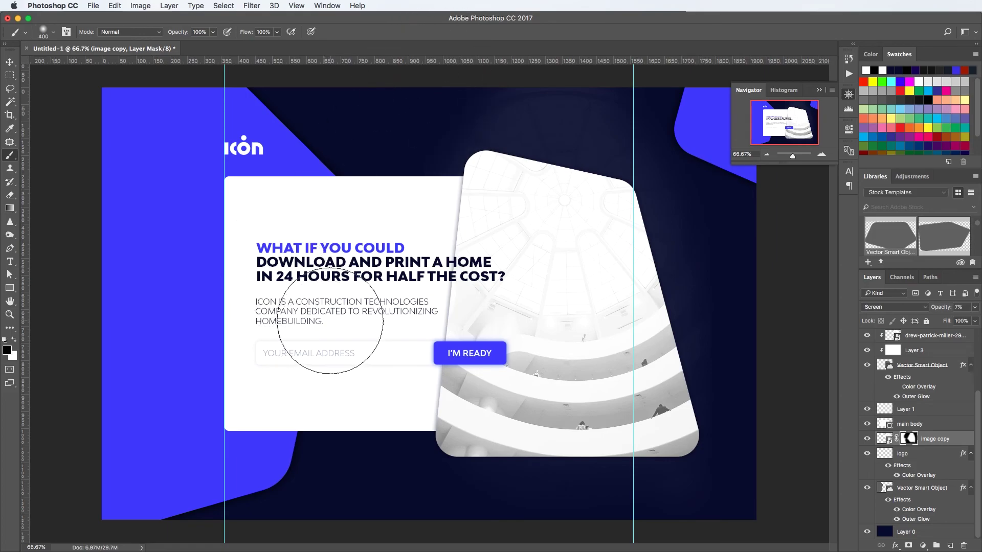
key(alt+BackSpace)
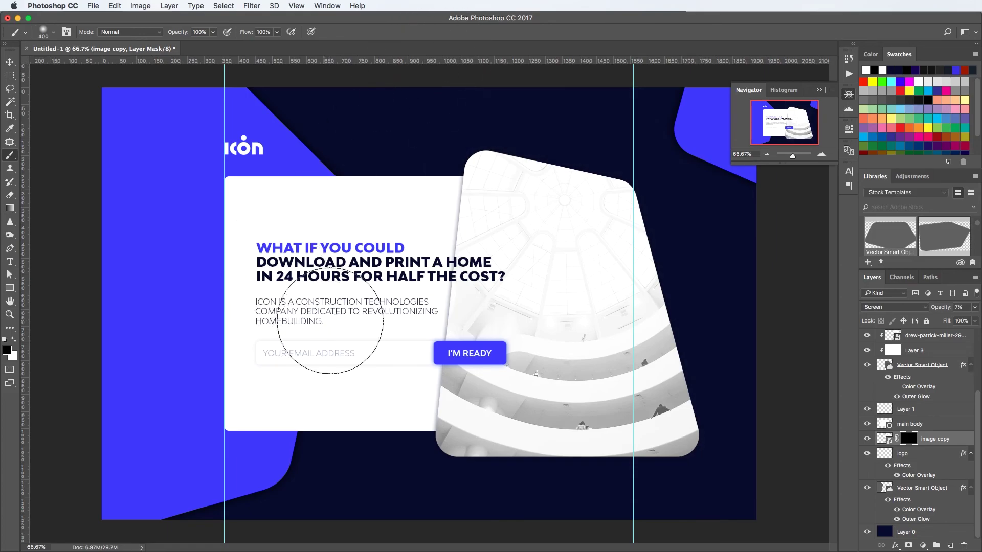
key(super+BackSpace)
Fade the edges of the background image by drawing black-to-transparent gradients inward from its sides on the layer mask.
key(g)
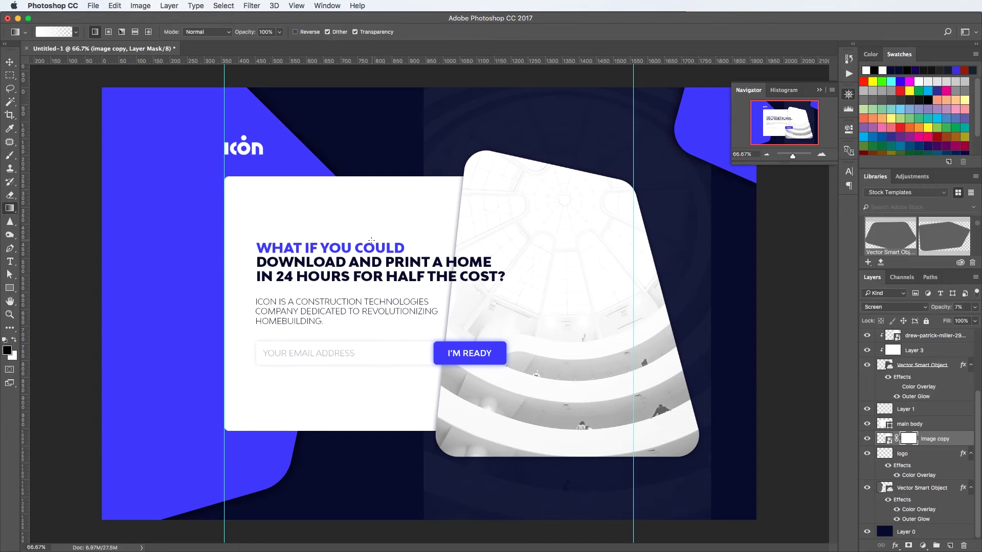
key(x)
key(x)
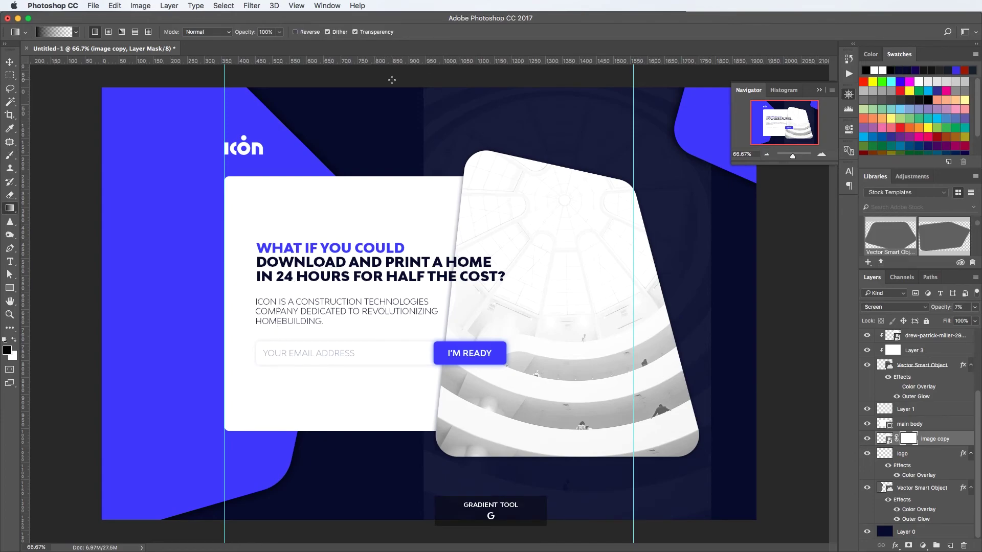
drag(392, 80, 627, 259)
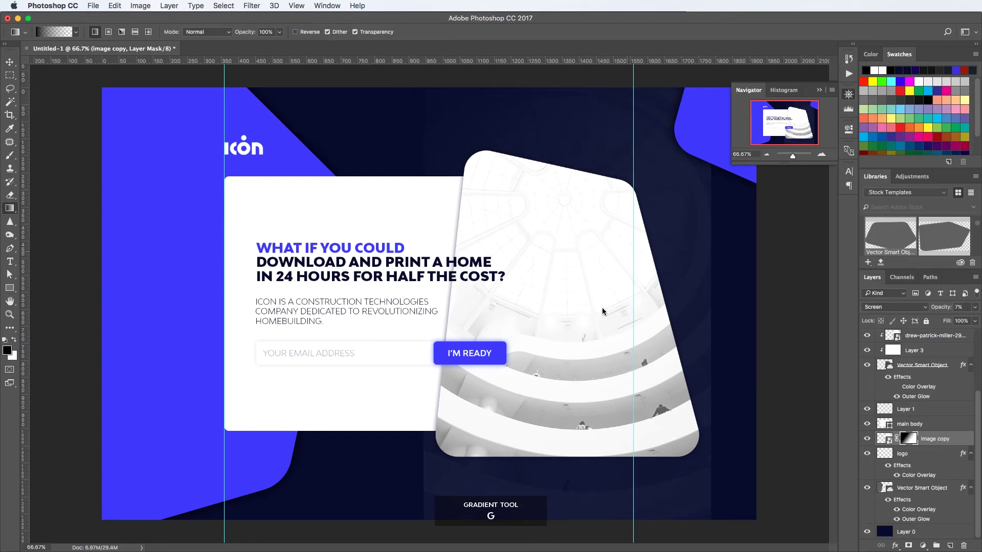
drag(603, 311, 597, 324)
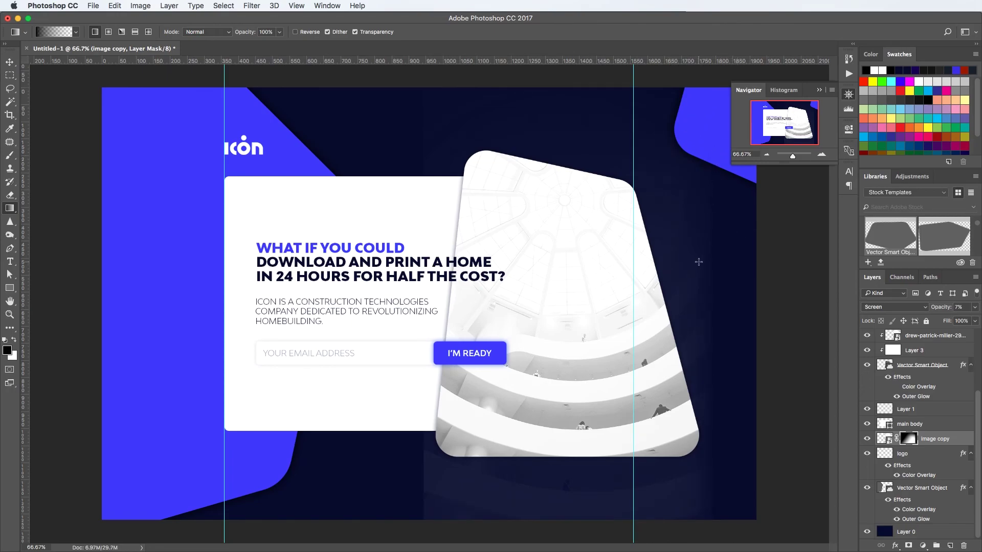
drag(741, 517, 595, 391)
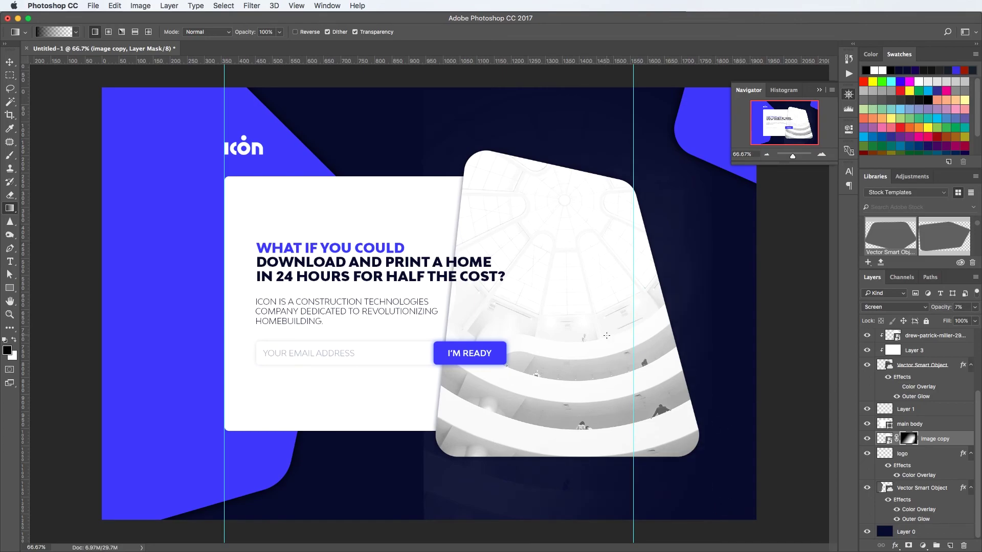
drag(418, 454, 420, 451)
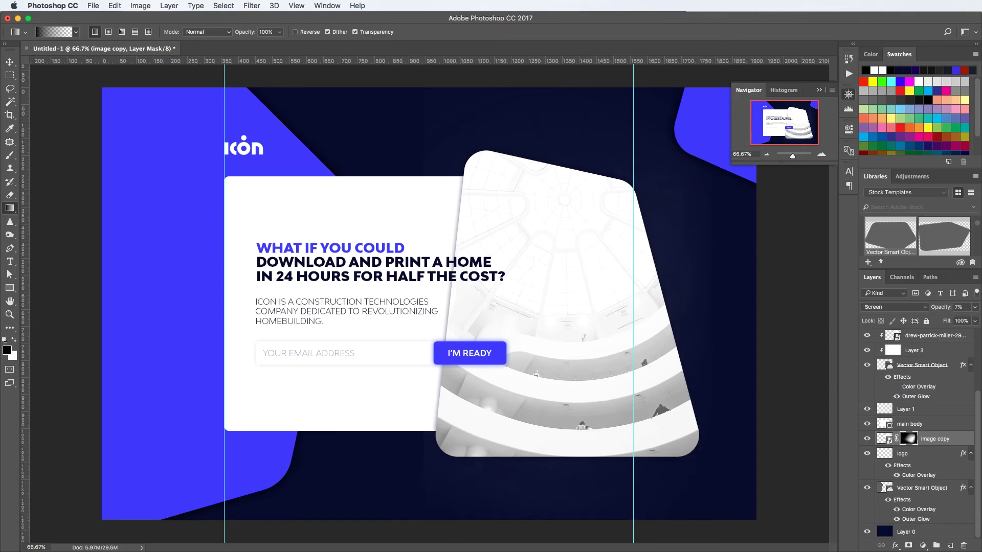
Raise the "image copy" layer's opacity to 18% and soften its remaining visible edges with more mask gradients.
drag(939, 309, 946, 310)
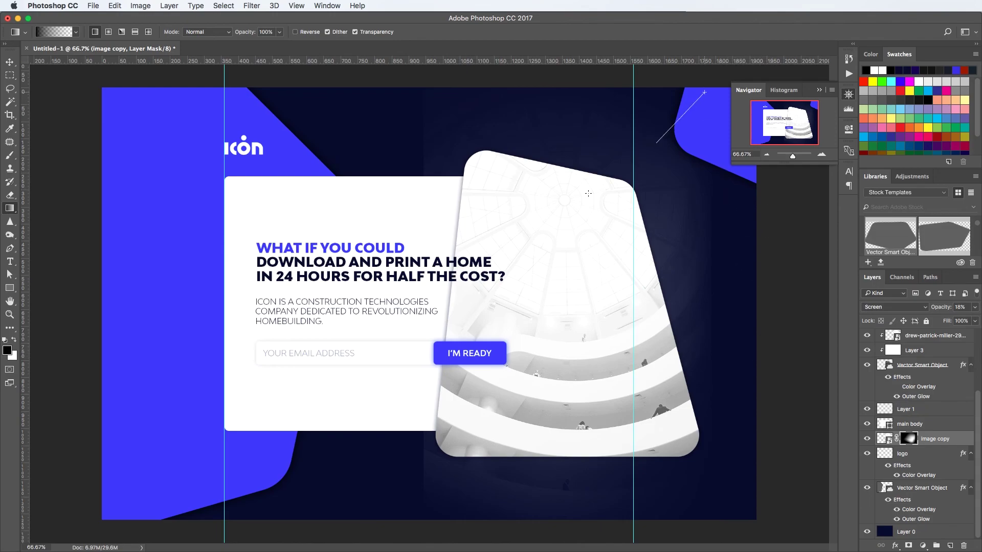
drag(749, 267, 696, 266)
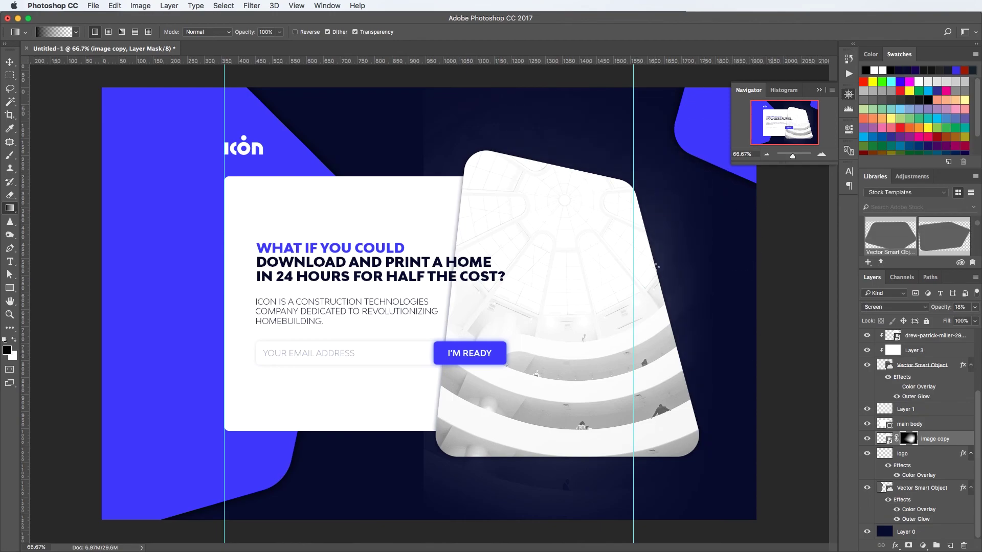
drag(410, 517, 574, 375)
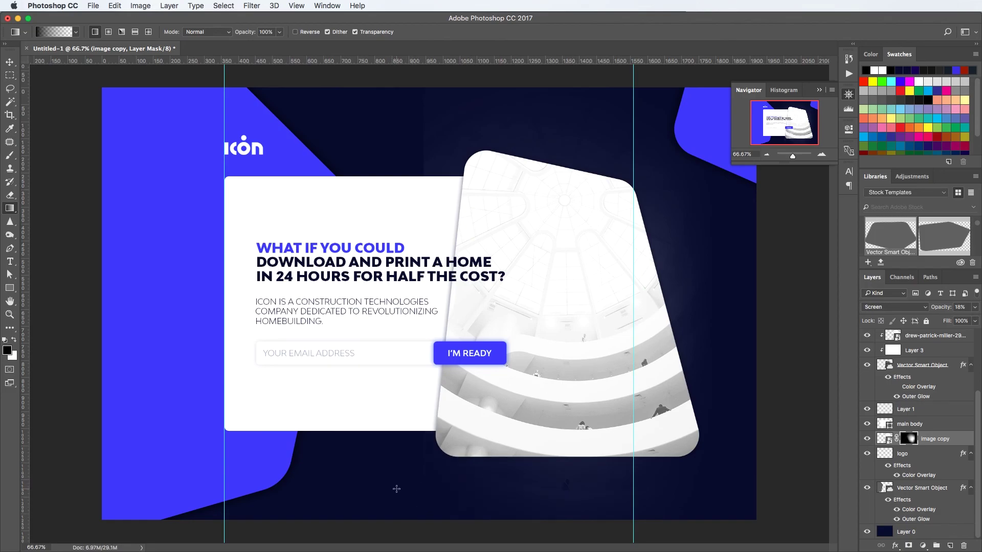
drag(396, 489, 484, 421)
drag(464, 463, 464, 462)
drag(460, 126, 460, 126)
drag(719, 315, 644, 332)
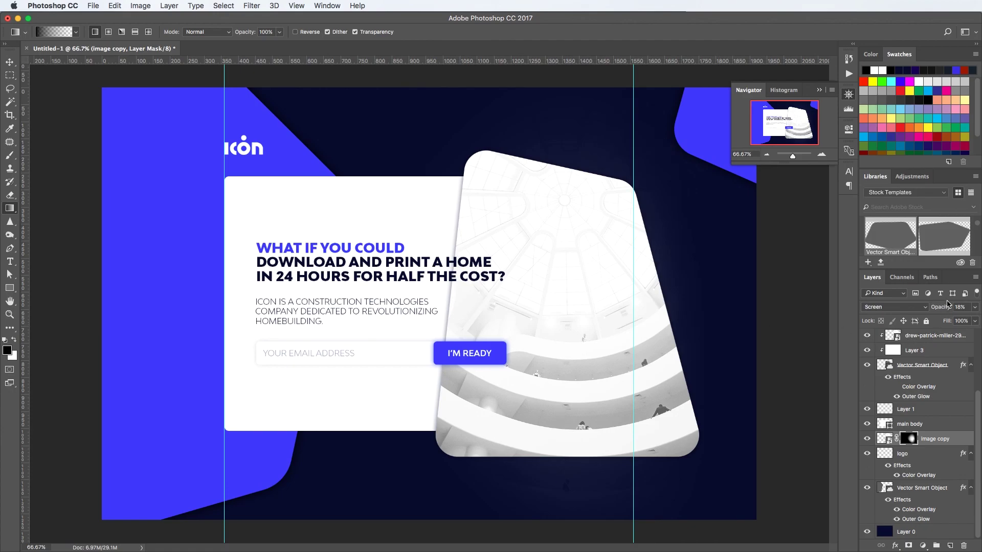